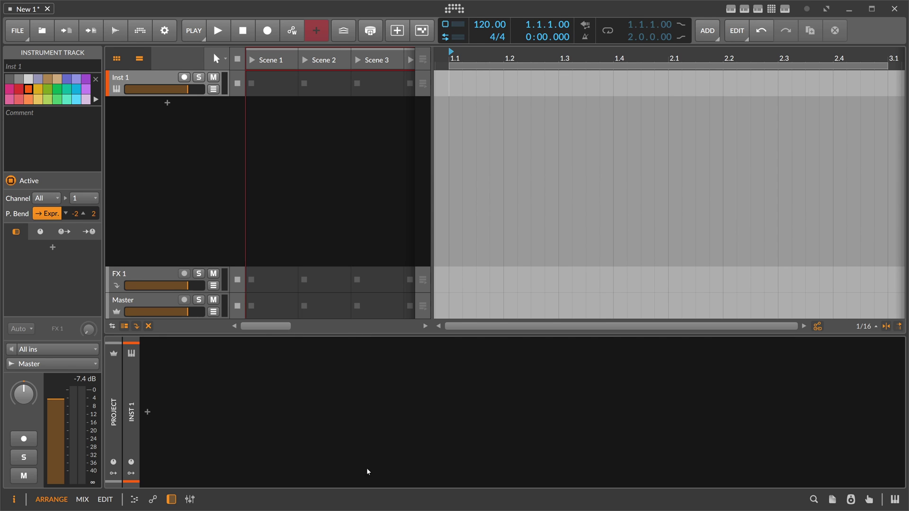
# Step: Set the project tempo to 85 BPM
pyautogui.click(133, 74)
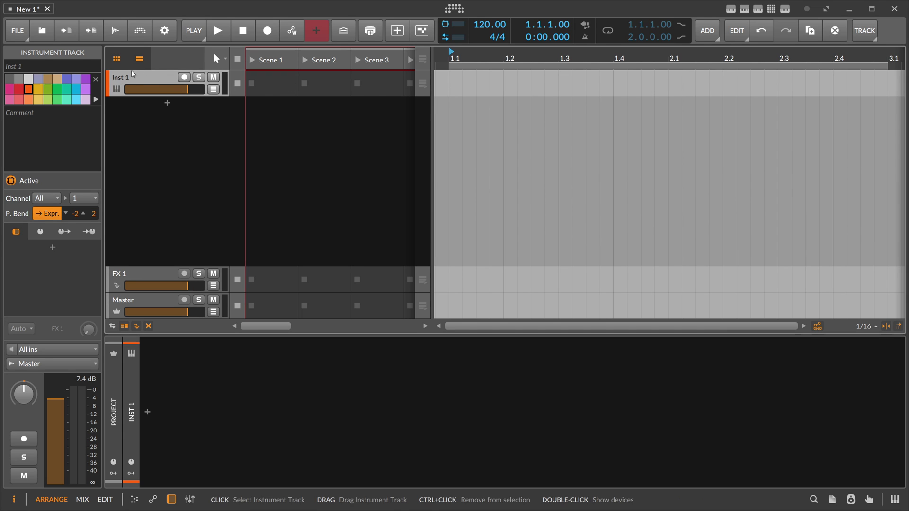
pyautogui.doubleClick(489, 25)
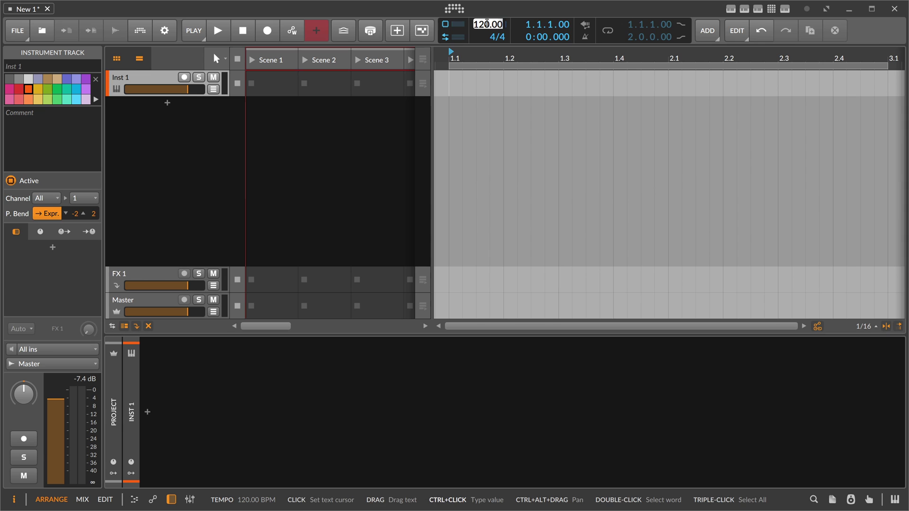
pyautogui.write('85')
pyautogui.press('Return')
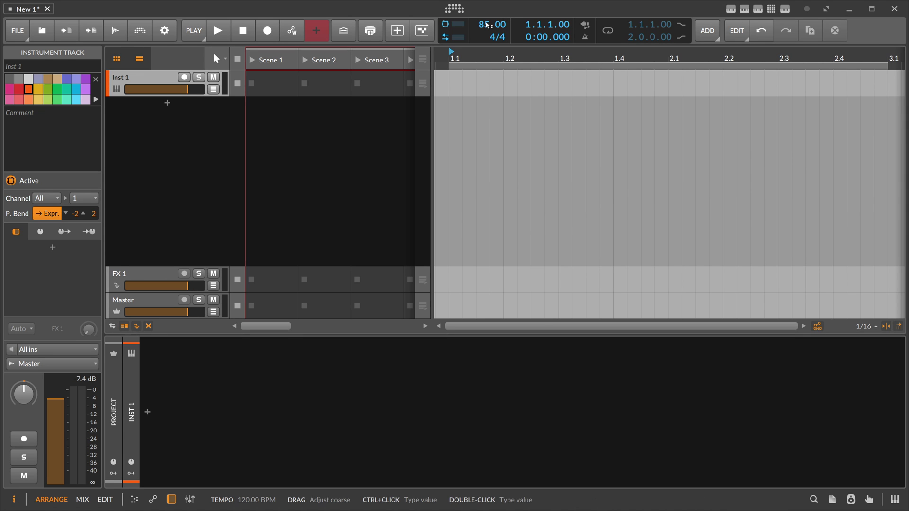
# Step: Insert a Poly Grid device on the Inst 1 track and open its grid editor
pyautogui.click(147, 412)
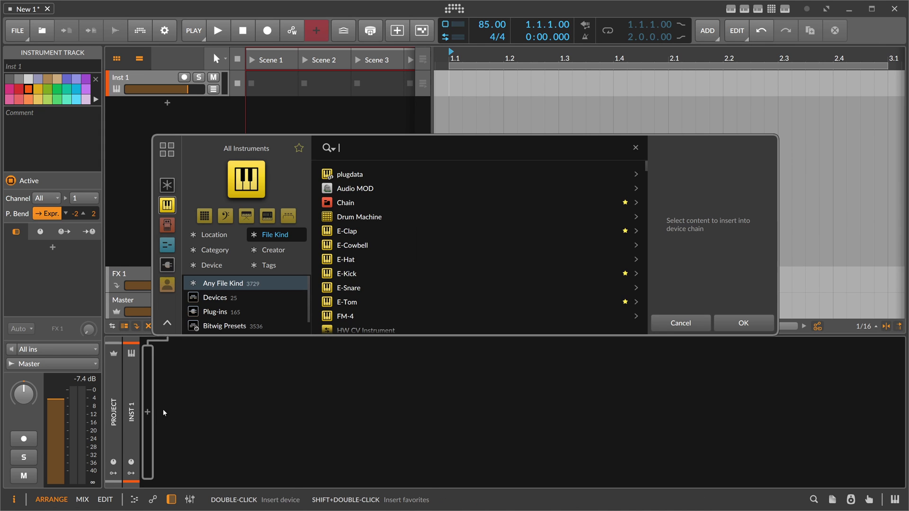
pyautogui.write('poly grid')
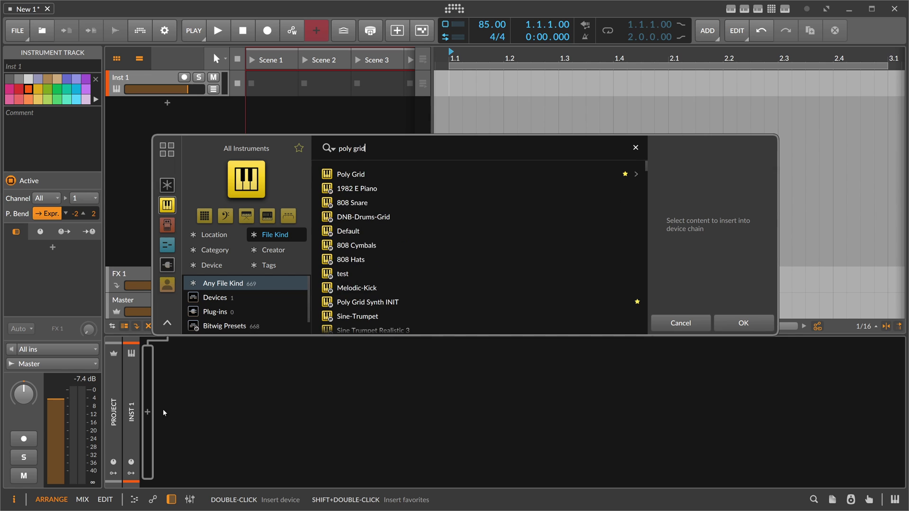
pyautogui.press('Return')
pyautogui.click(184, 417)
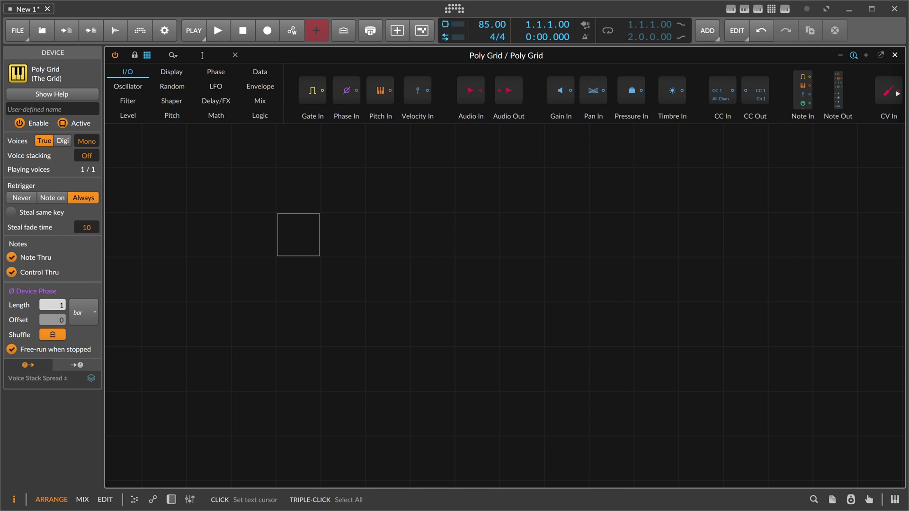
# Step: Add a Pitches module to the grid and draw all eight of its steps at one level pitch just below the middle
pyautogui.write('pitch')
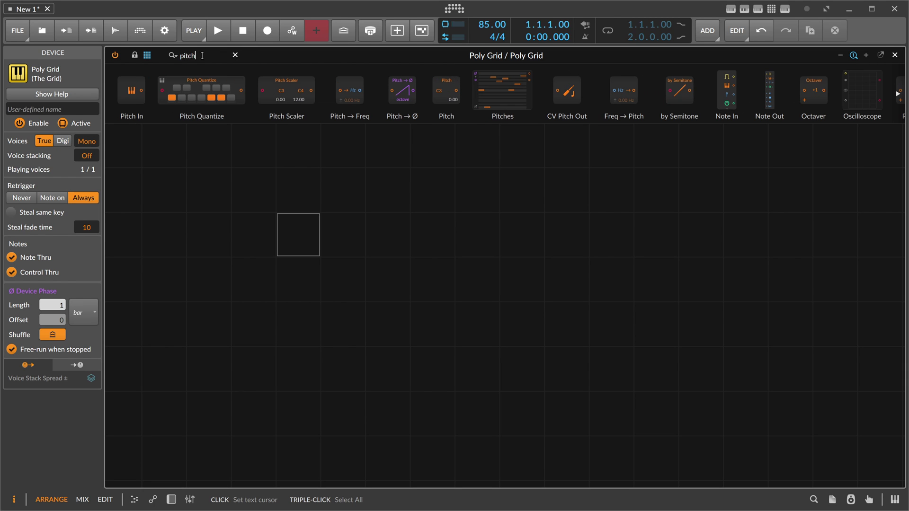
pyautogui.moveTo(490, 107); pyautogui.dragTo(399, 208)
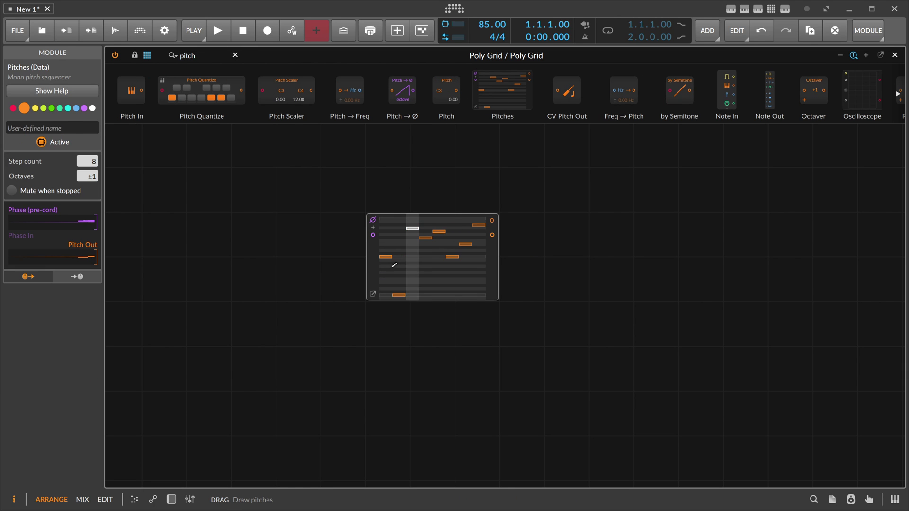
pyautogui.moveTo(316, 244); pyautogui.dragTo(469, 244)
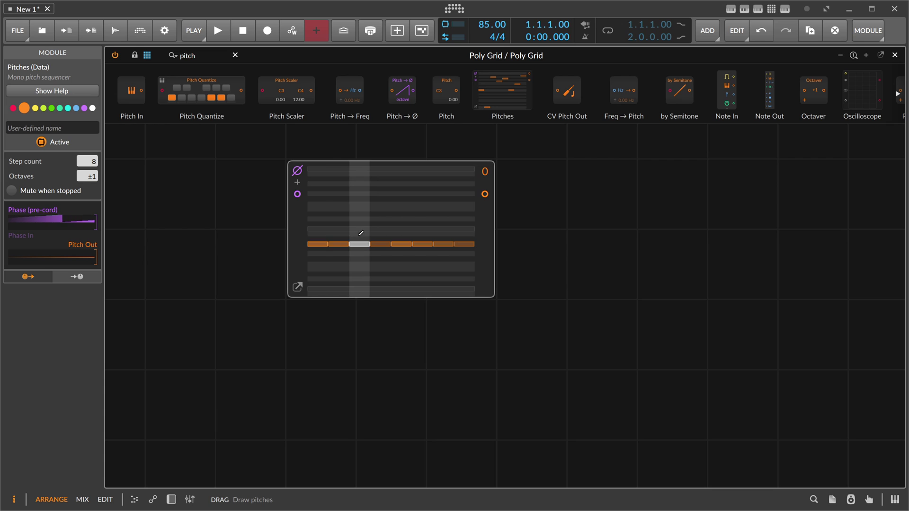
# Step: Shape a melody in the Pitches module: rise through steps 3 to 5, drop step 6 below the base line, and raise step 8
pyautogui.click(359, 230)
pyautogui.click(381, 219)
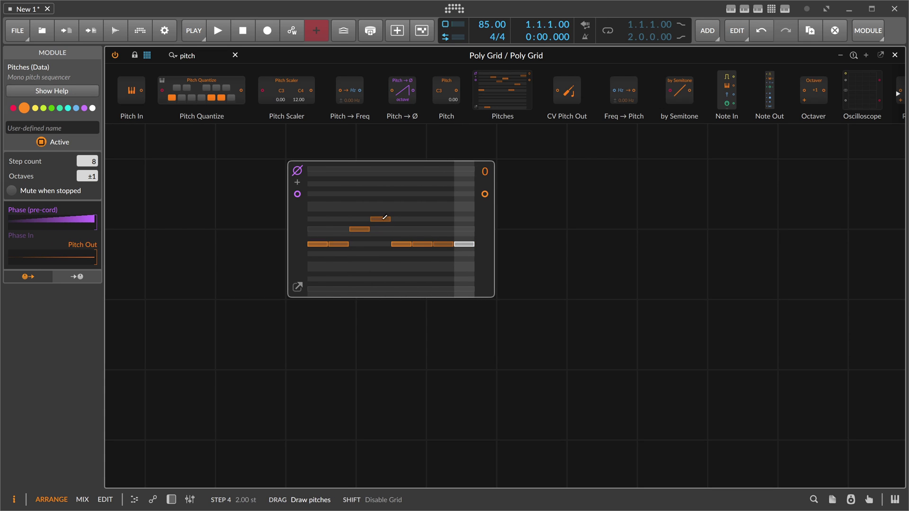
pyautogui.click(405, 213)
pyautogui.click(402, 204)
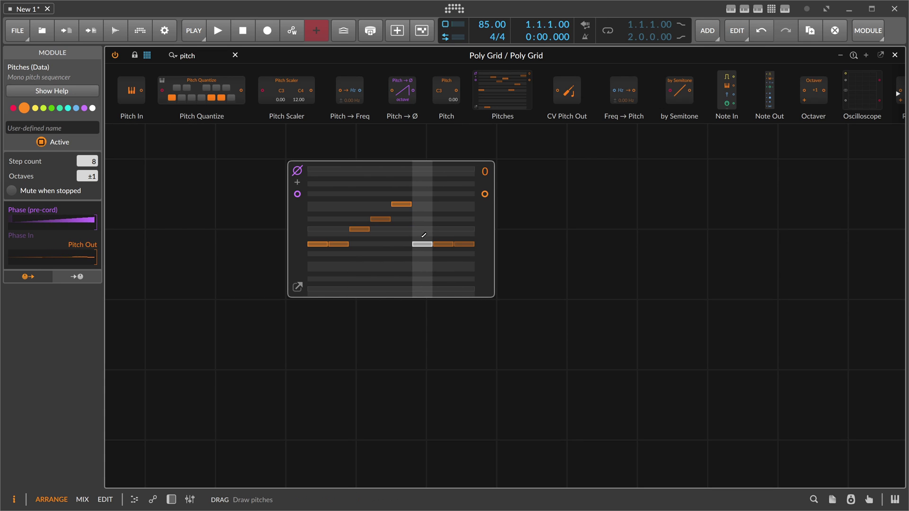
pyautogui.click(423, 193)
pyautogui.moveTo(427, 193); pyautogui.dragTo(422, 253)
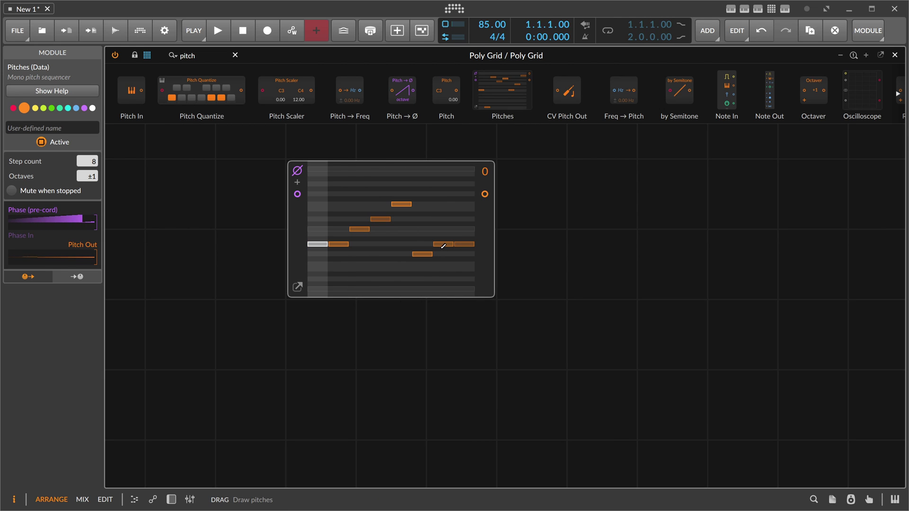
pyautogui.moveTo(453, 241); pyautogui.dragTo(465, 209)
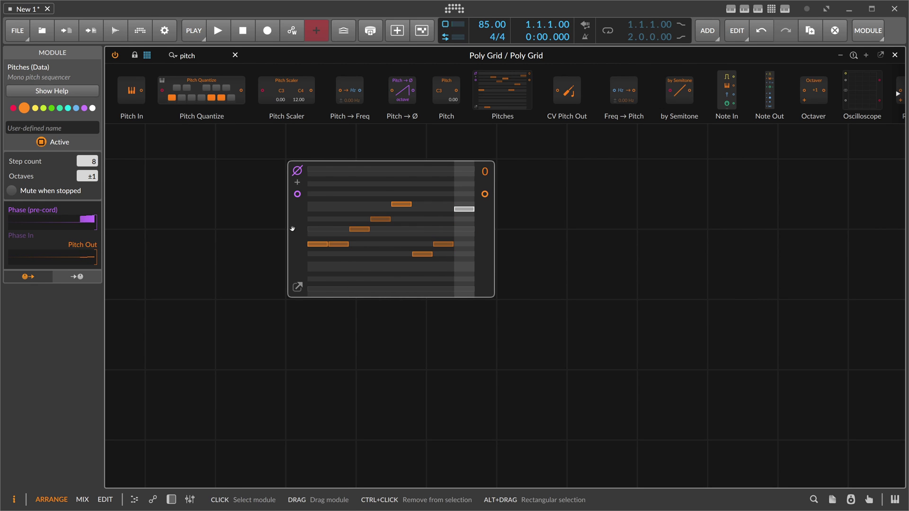
# Step: Set the Pitches step count to 16 and redraw steps 10, 11, 12, 15 and 16, putting step 15 at -10 st
pyautogui.moveTo(97, 163); pyautogui.dragTo(93, 140)
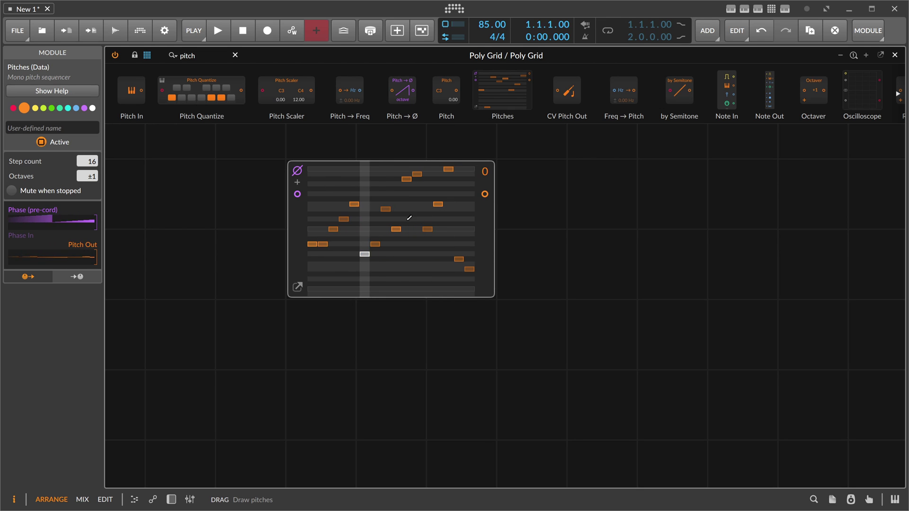
pyautogui.click(408, 184)
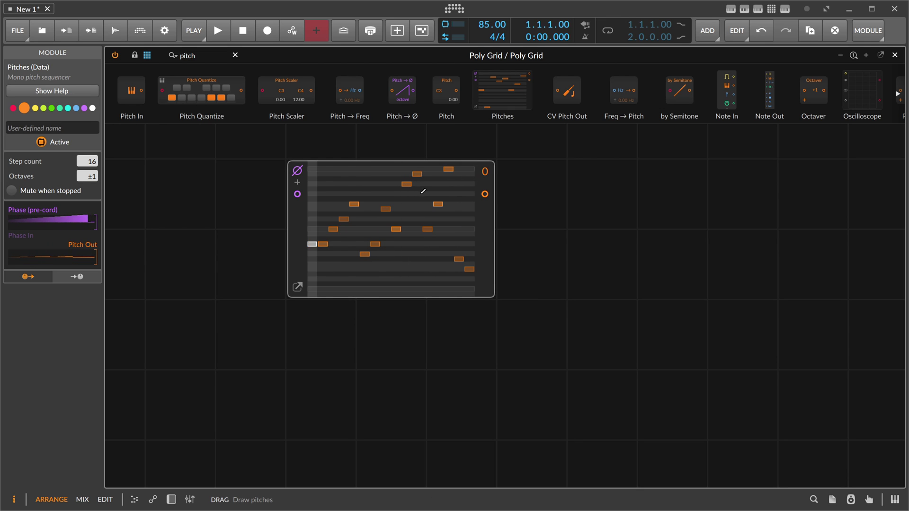
pyautogui.click(418, 219)
pyautogui.moveTo(419, 219); pyautogui.dragTo(429, 266)
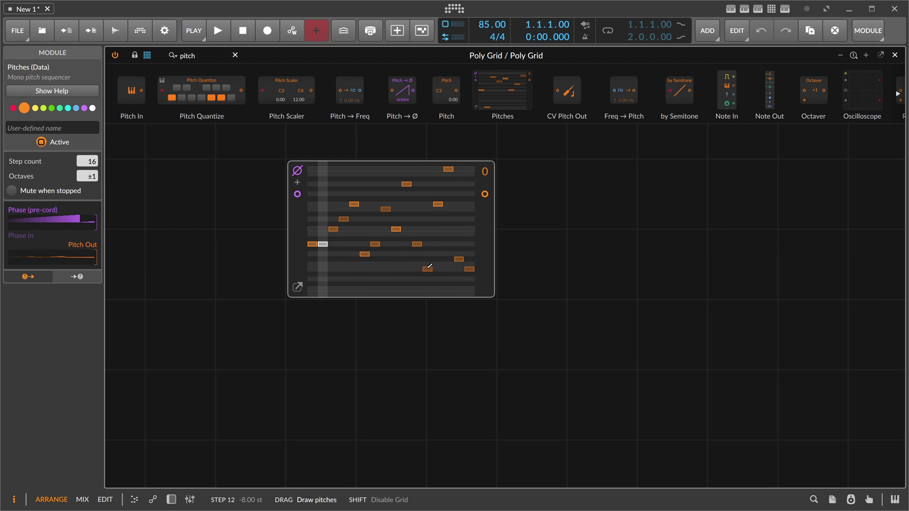
pyautogui.click(460, 279)
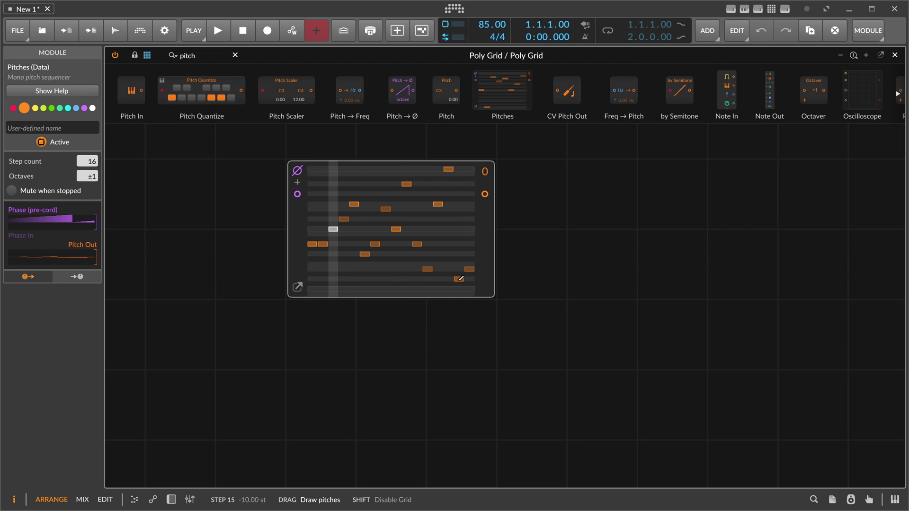
pyautogui.moveTo(470, 267); pyautogui.dragTo(474, 243)
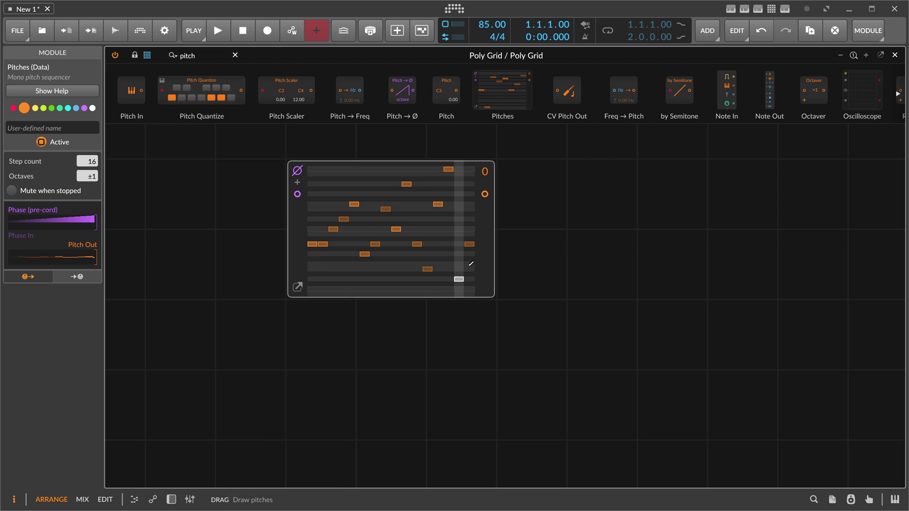
pyautogui.moveTo(428, 269); pyautogui.dragTo(428, 244)
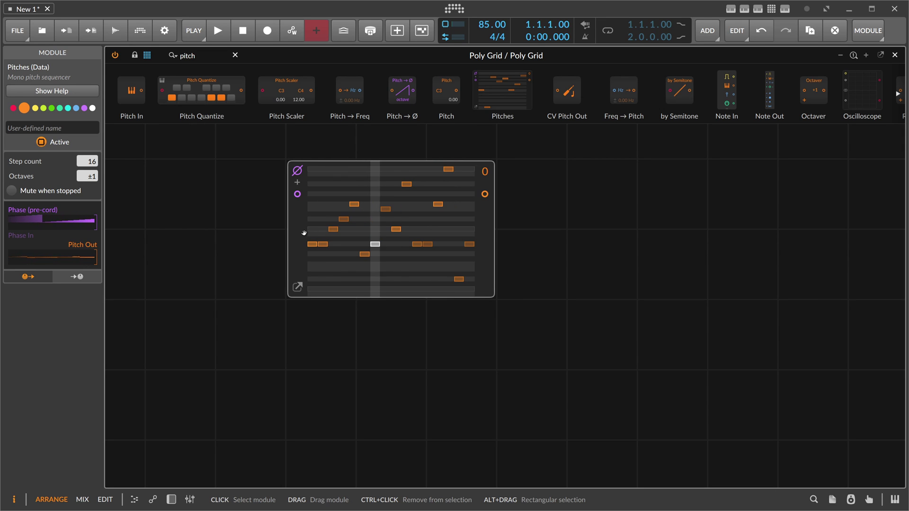
# Step: Turn off the Pitches module's phase pre-cord and place a Triggers module ahead of it
pyautogui.click(297, 174)
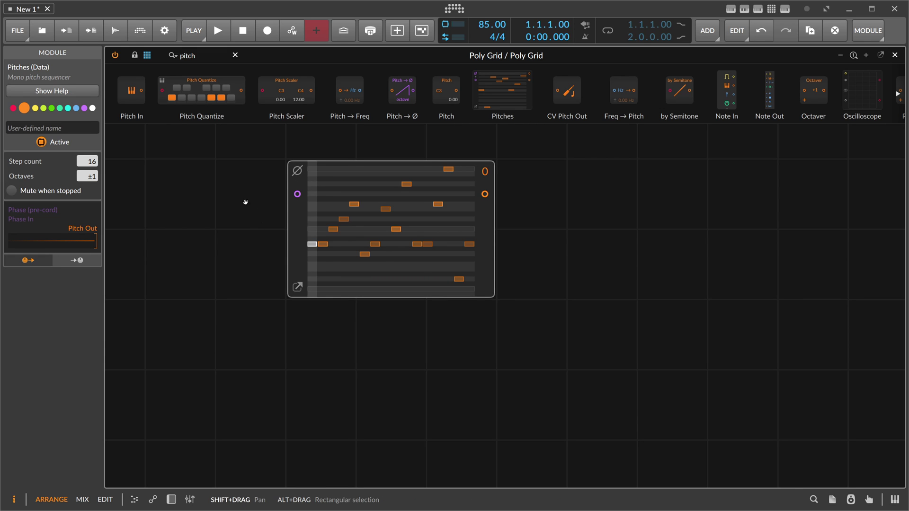
pyautogui.moveTo(303, 201); pyautogui.dragTo(464, 232)
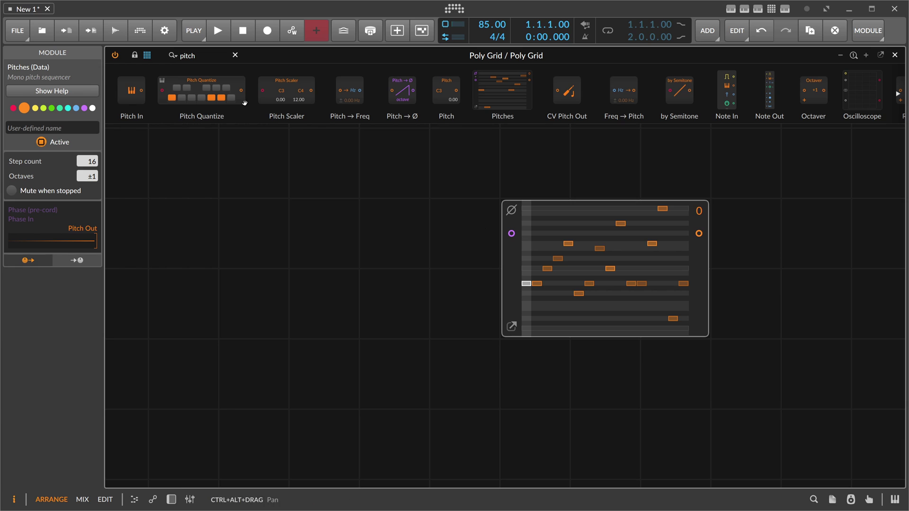
pyautogui.click(201, 56)
pyautogui.press('BackSpace')
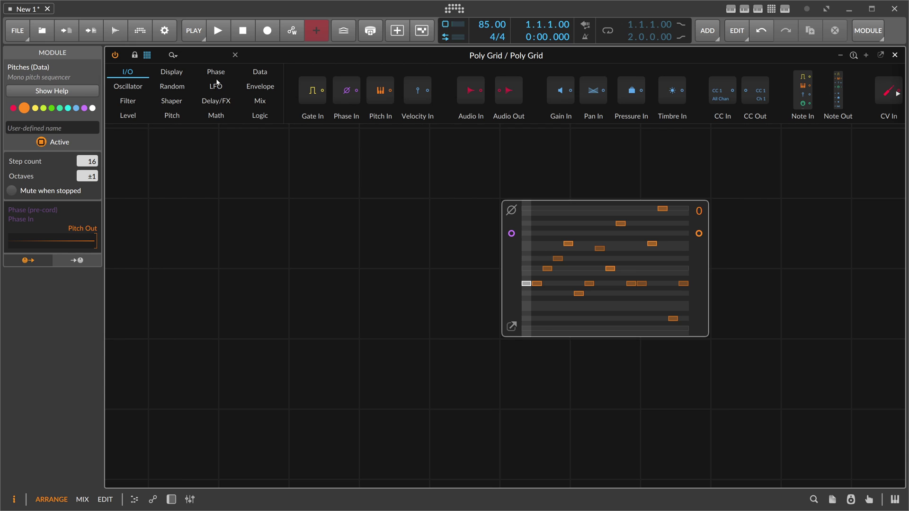
pyautogui.write('trigger')
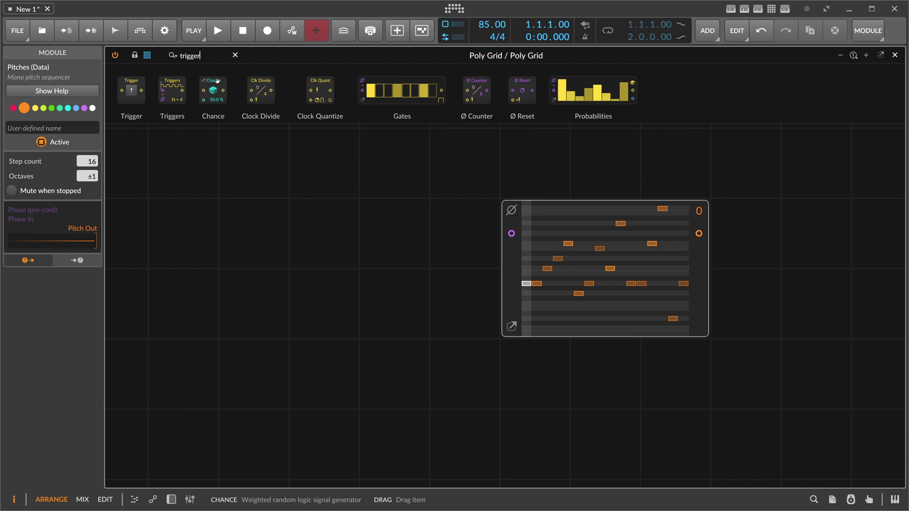
pyautogui.moveTo(173, 90); pyautogui.dragTo(394, 233)
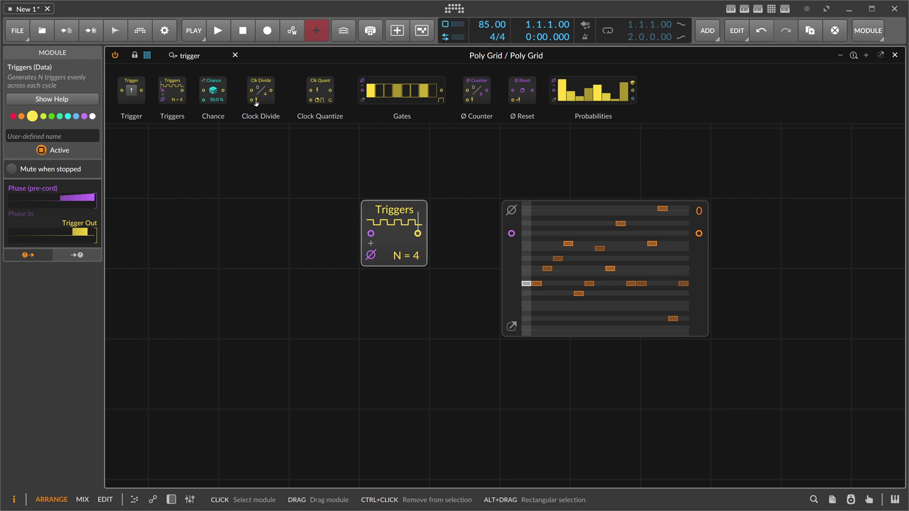
# Step: Add a Ø Counter module between Triggers and Pitches and connect its phase output to the Pitches phase input
pyautogui.moveTo(205, 56); pyautogui.dragTo(192, 54)
pyautogui.write('counter')
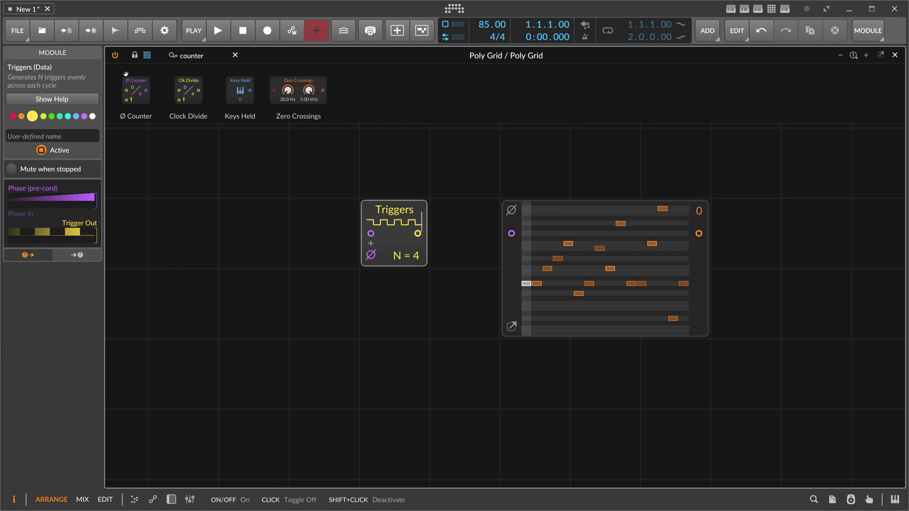
pyautogui.moveTo(126, 74); pyautogui.dragTo(436, 202)
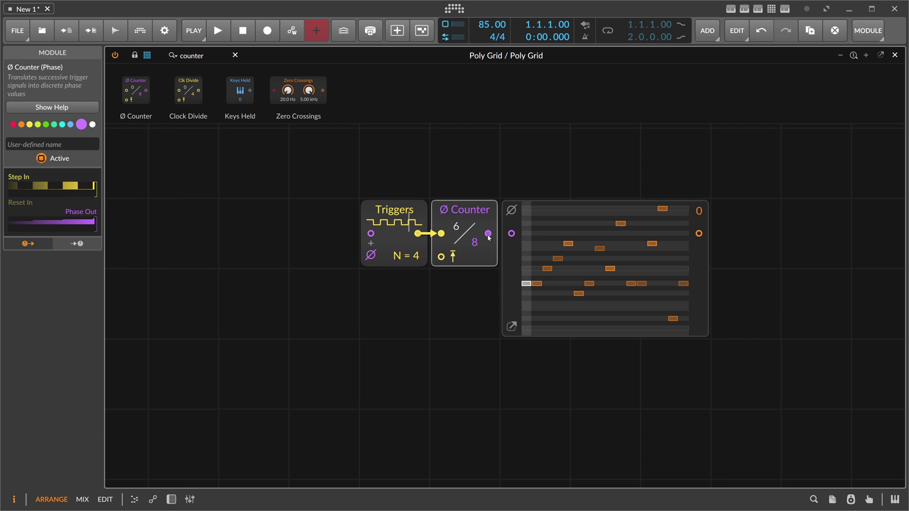
pyautogui.moveTo(488, 233); pyautogui.dragTo(511, 234)
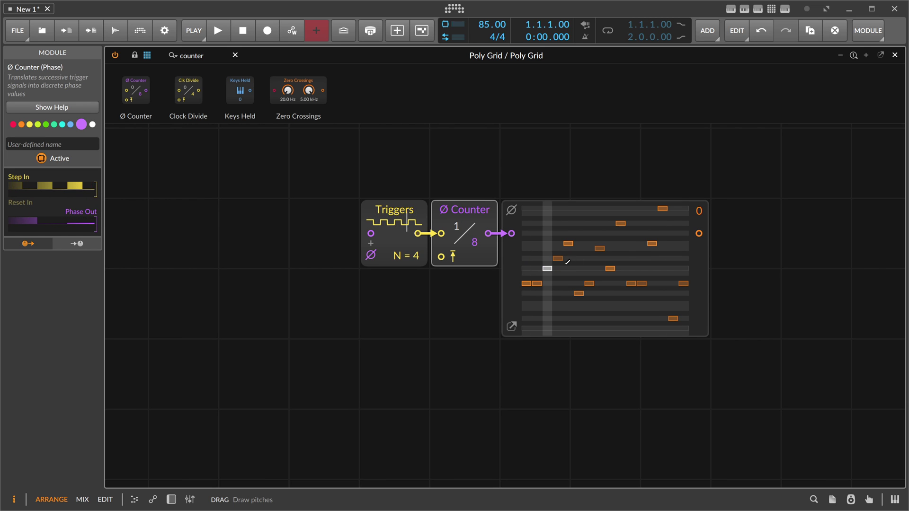
# Step: Try step counts of 16 and 3 on the Ø Counter and settle on 4
pyautogui.click(514, 260)
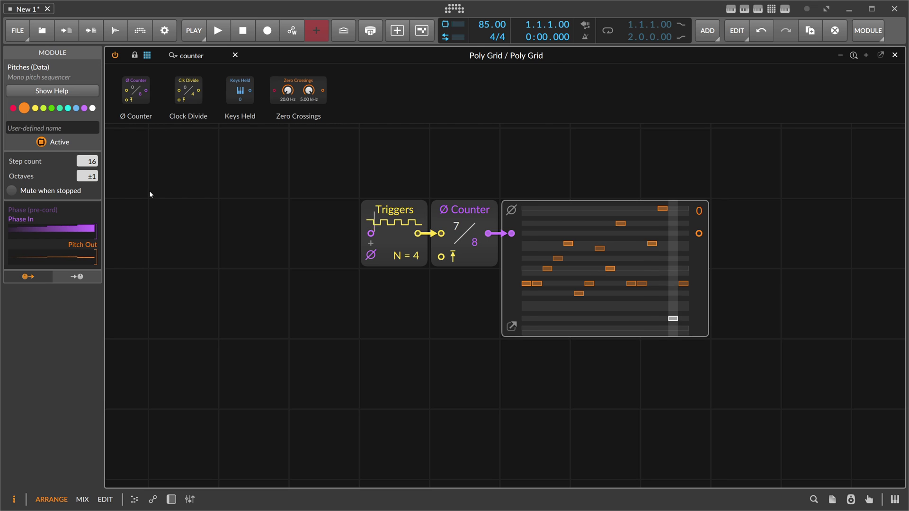
pyautogui.click(475, 253)
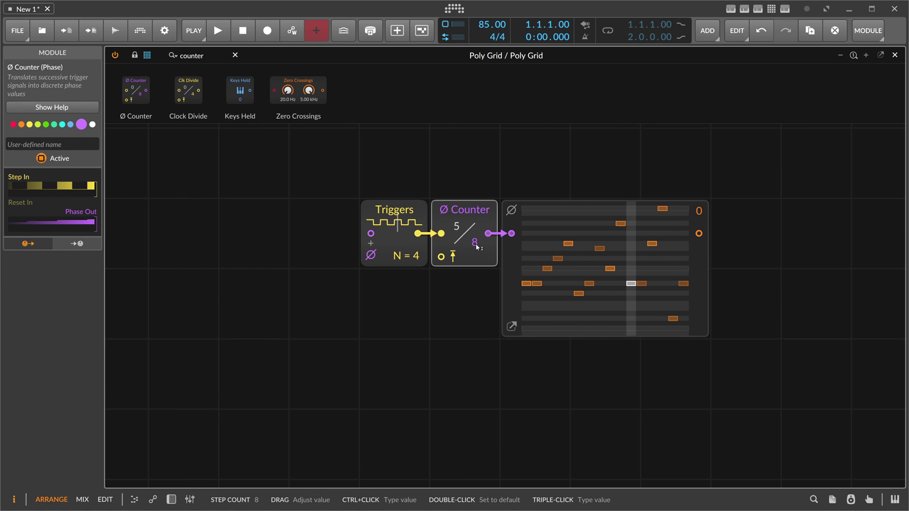
pyautogui.moveTo(475, 243); pyautogui.dragTo(475, 228)
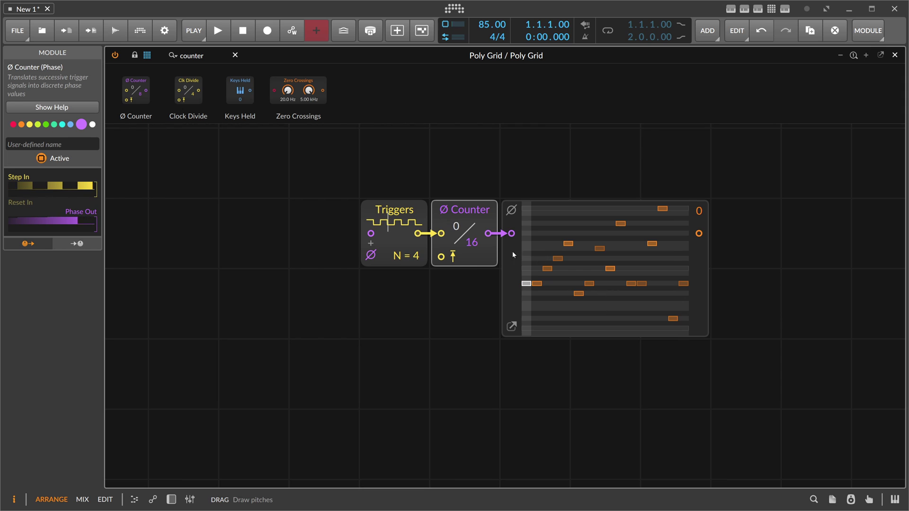
pyautogui.moveTo(472, 246); pyautogui.dragTo(472, 272)
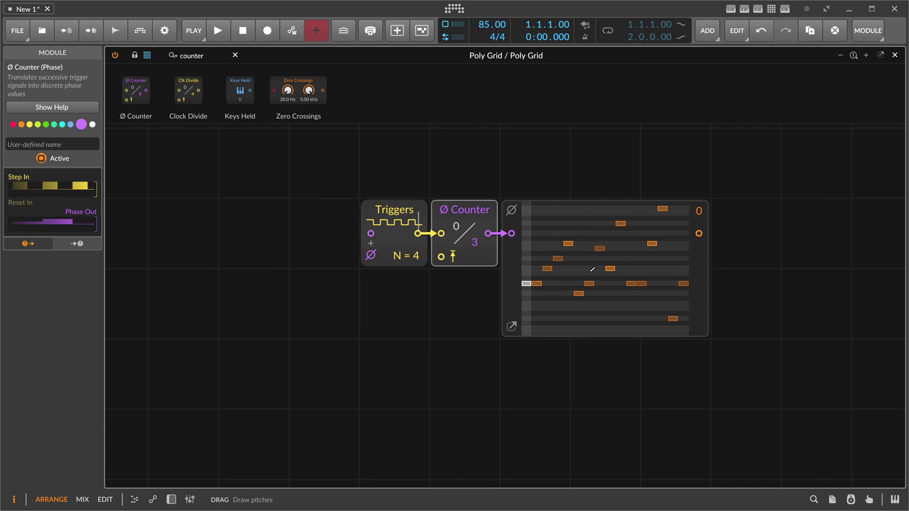
pyautogui.moveTo(475, 244); pyautogui.dragTo(477, 246)
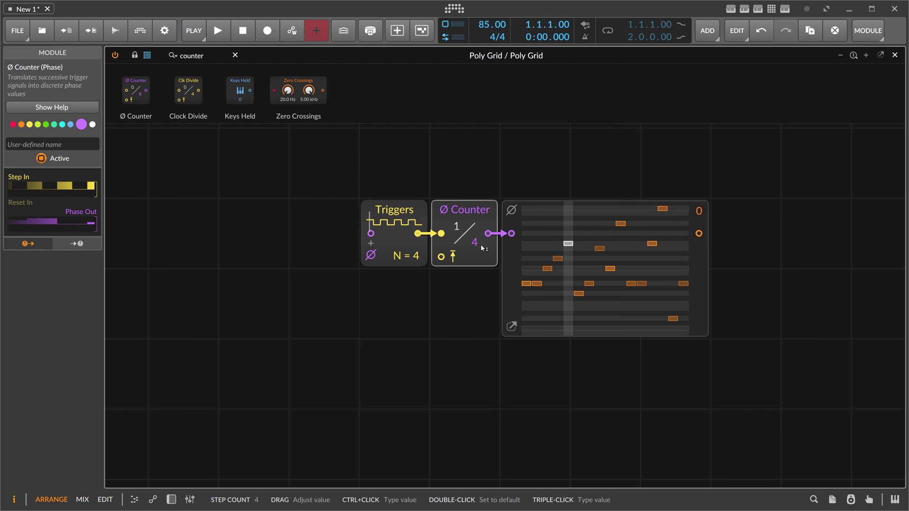
# Step: Add a Wavetable oscillator module after the Pitches module
pyautogui.moveTo(205, 57); pyautogui.dragTo(119, 63)
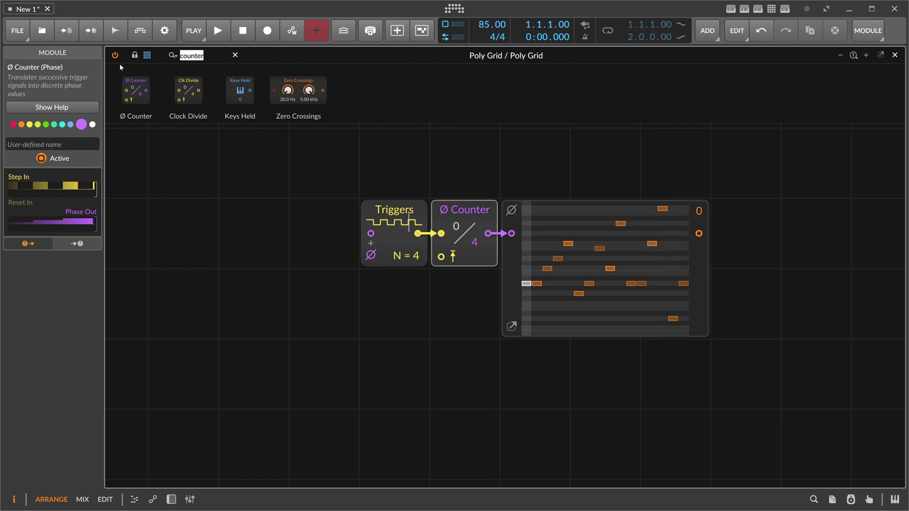
pyautogui.write('wave')
pyautogui.moveTo(272, 90); pyautogui.dragTo(723, 220)
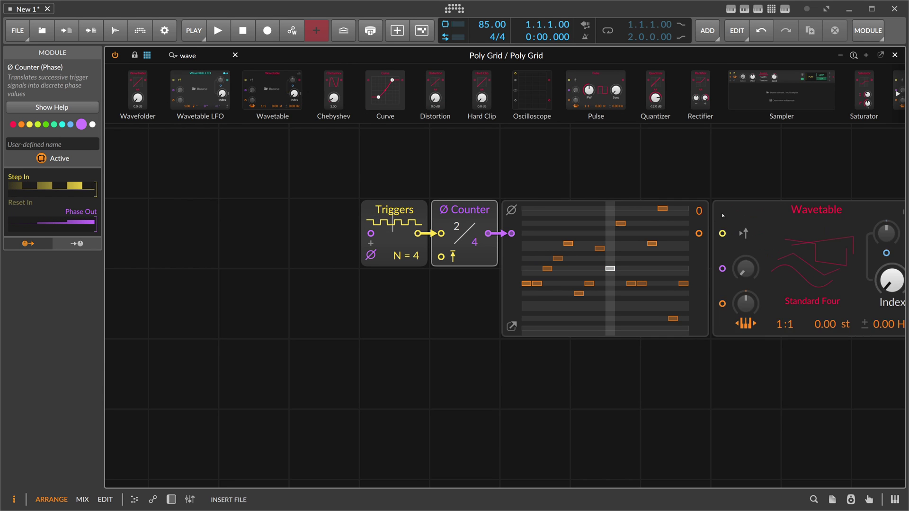
# Step: Feed the Pitches output into the Wavetable's pitch input at a modulation amount of 120 st, with its pitch pre-cord off
pyautogui.moveTo(682, 188); pyautogui.dragTo(487, 172)
pyautogui.moveTo(496, 273); pyautogui.dragTo(535, 251)
pyautogui.click(536, 320)
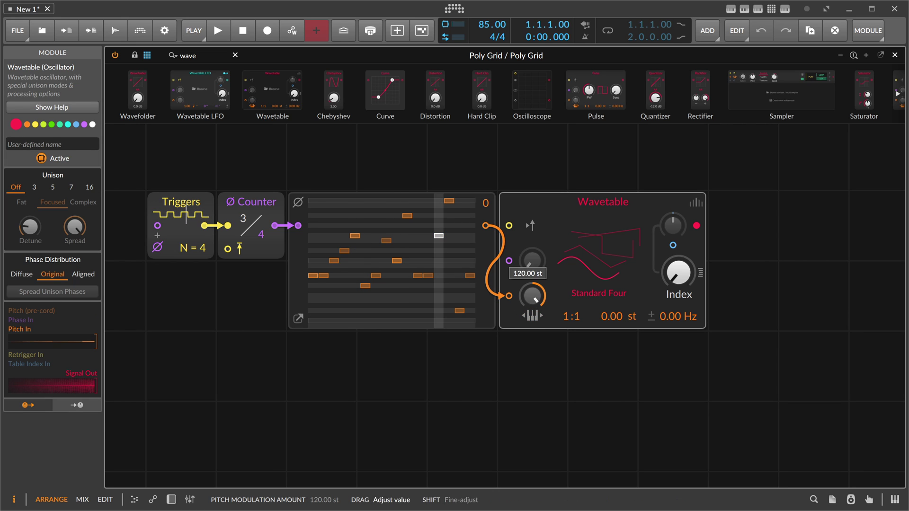
# Step: Add an AD envelope module after the Wavetable's signal output and raise its attack slightly above 0 ms
pyautogui.moveTo(542, 175); pyautogui.dragTo(408, 180)
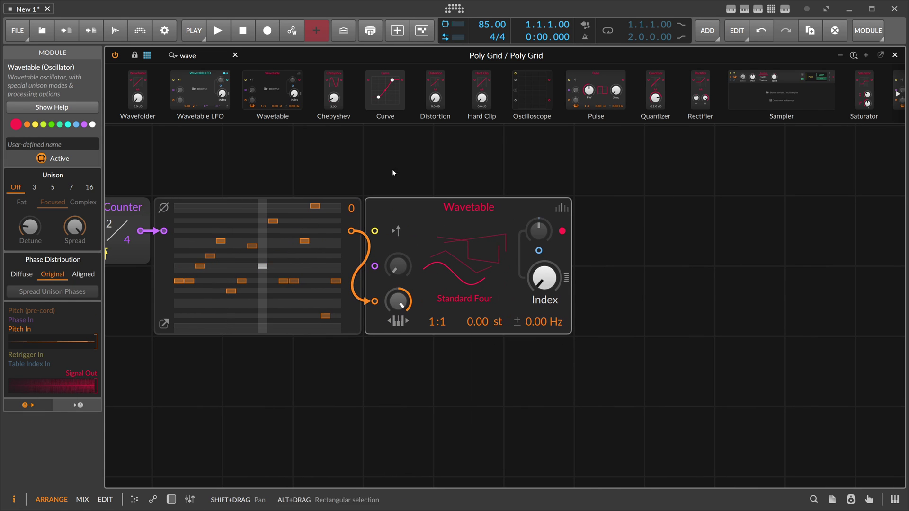
pyautogui.press('BackSpace')
pyautogui.press('BackSpace')
pyautogui.press('BackSpace')
pyautogui.press('BackSpace')
pyautogui.write('ad')
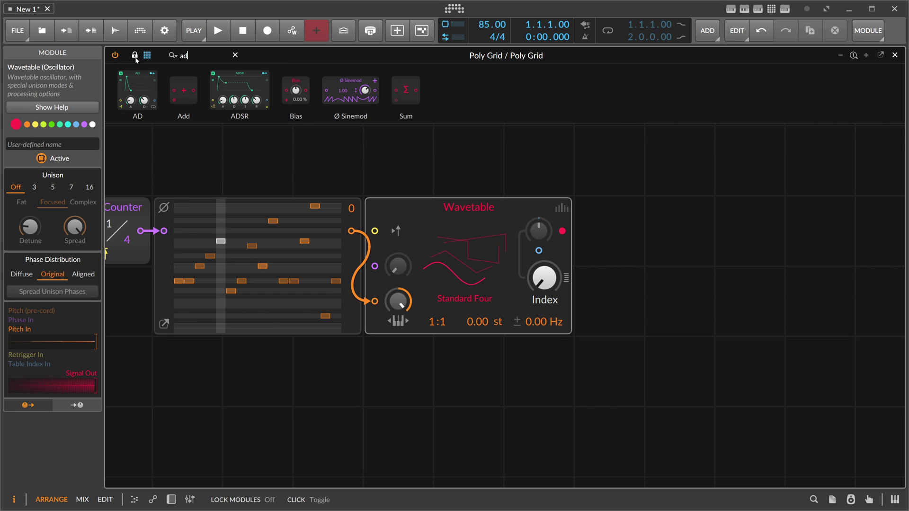
pyautogui.moveTo(130, 89); pyautogui.dragTo(587, 222)
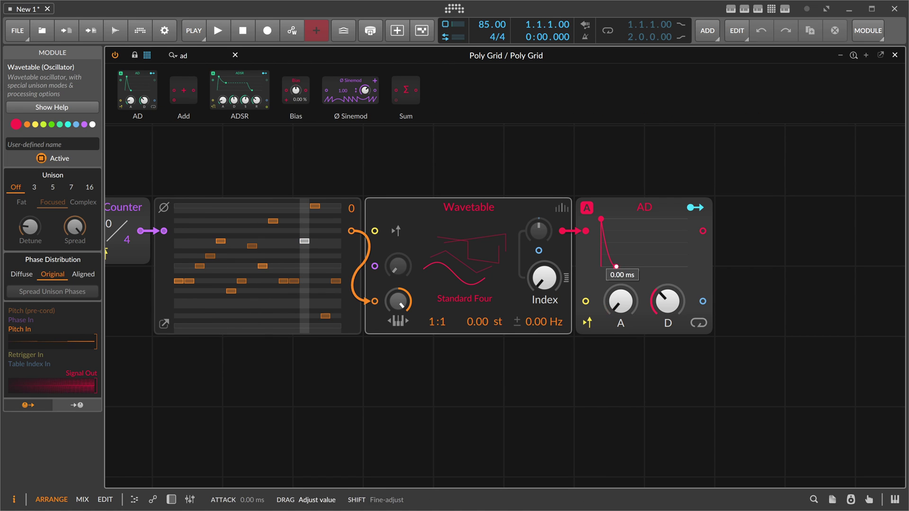
pyautogui.moveTo(654, 306); pyautogui.dragTo(653, 302)
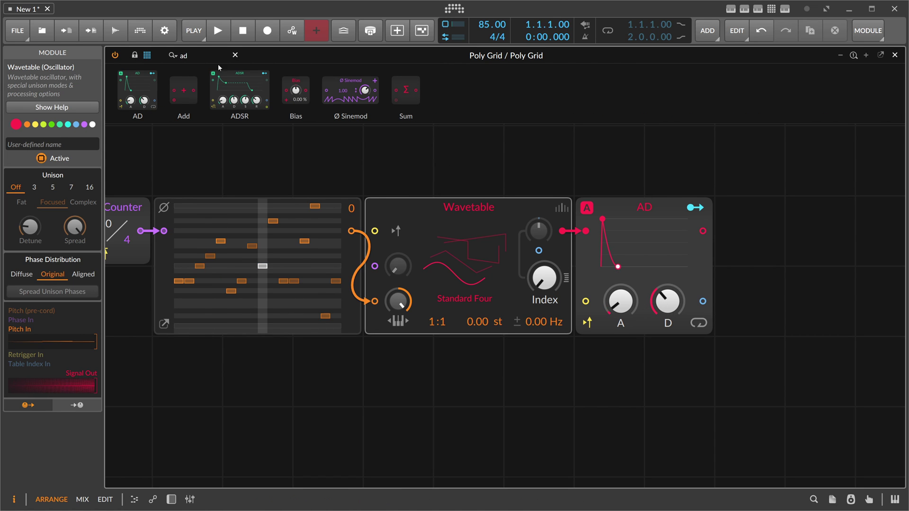
# Step: Add an Audio Out module after the AD envelope
pyautogui.press('BackSpace')
pyautogui.press('BackSpace')
pyautogui.write('out')
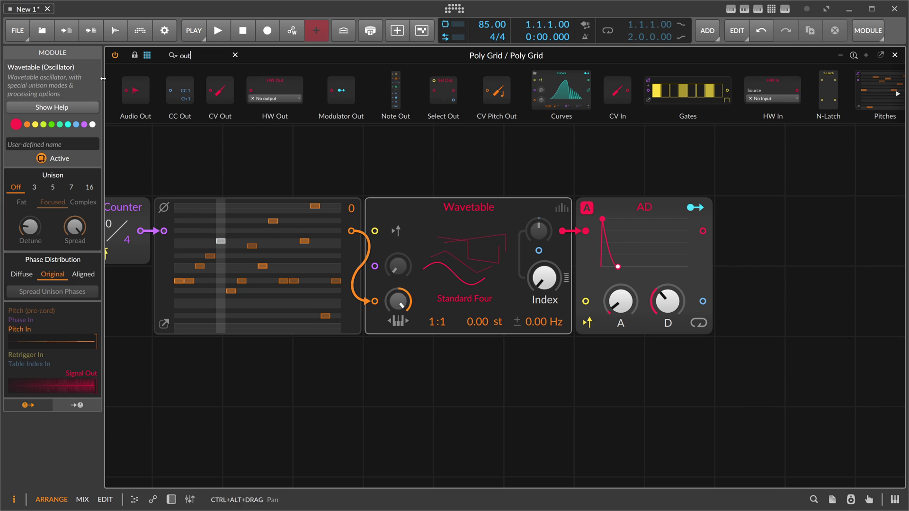
pyautogui.moveTo(135, 89); pyautogui.dragTo(750, 230)
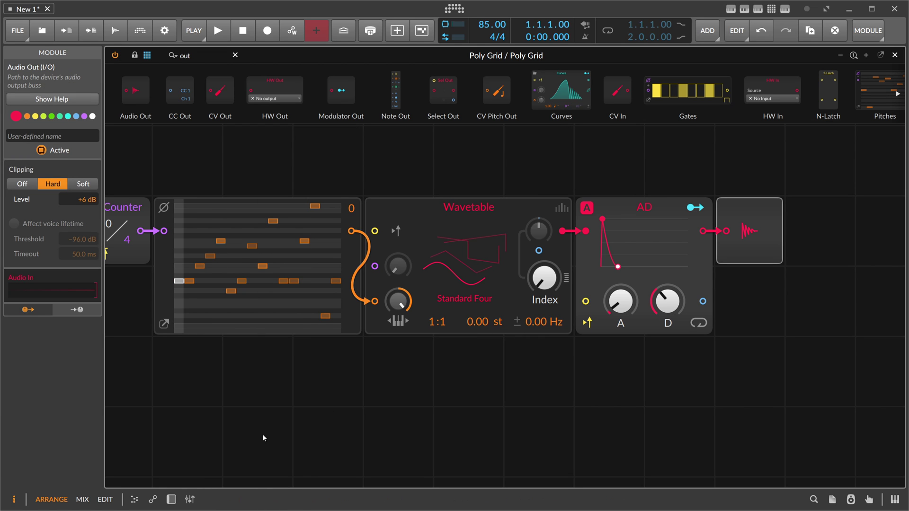
# Step: Show the device chain and add a Convolution reverb to the Poly Grid's FX chain
pyautogui.press('d')
pyautogui.moveTo(280, 394); pyautogui.dragTo(272, 396)
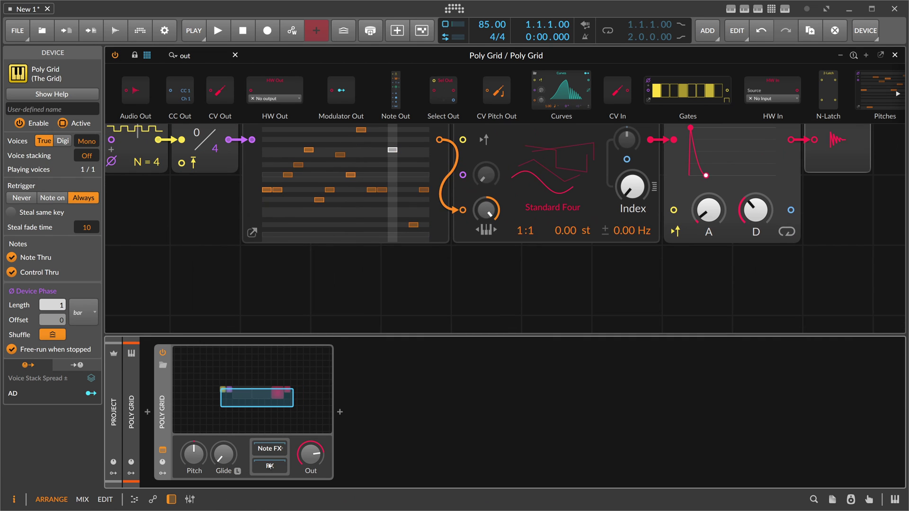
pyautogui.click(339, 420)
pyautogui.write('vono')
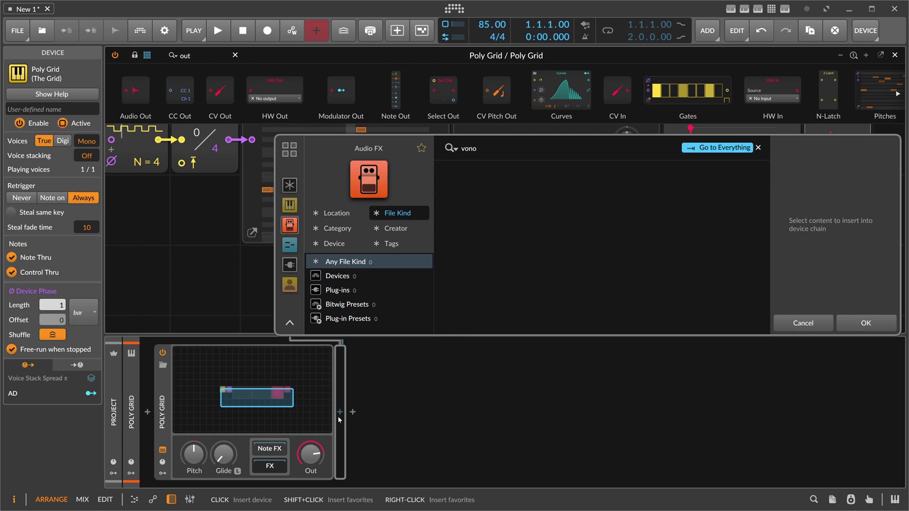
pyautogui.press('BackSpace')
pyautogui.press('BackSpace')
pyautogui.write('conv')
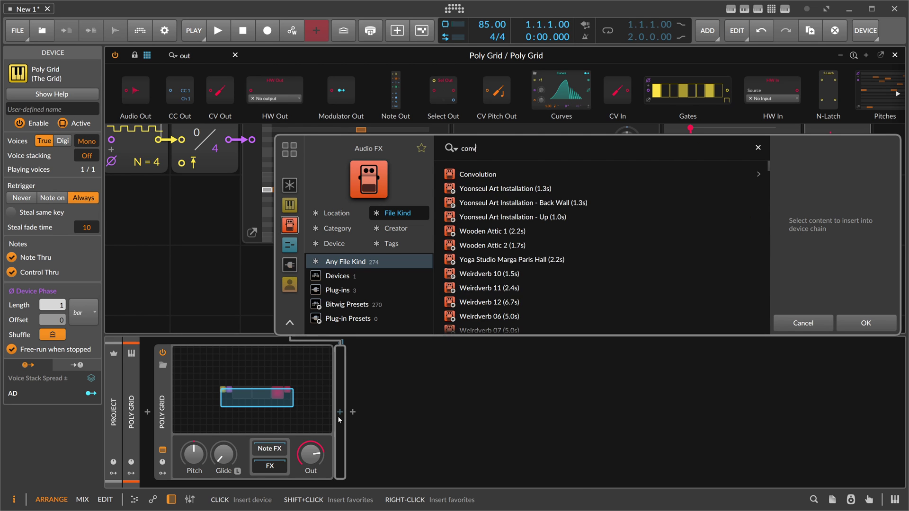
pyautogui.press('Return')
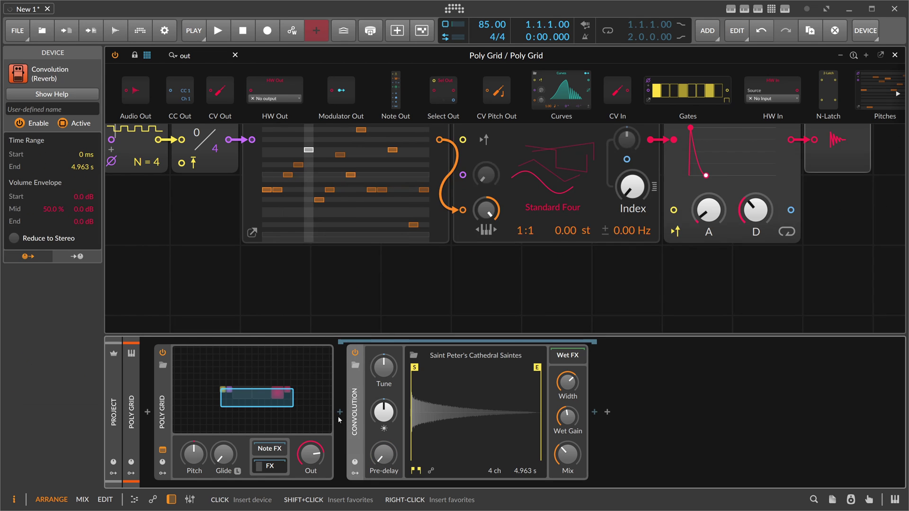
# Step: Add the Delay+ Ambient Reverb preset after the Convolution in the FX chain
pyautogui.click(595, 415)
pyautogui.write('delay')
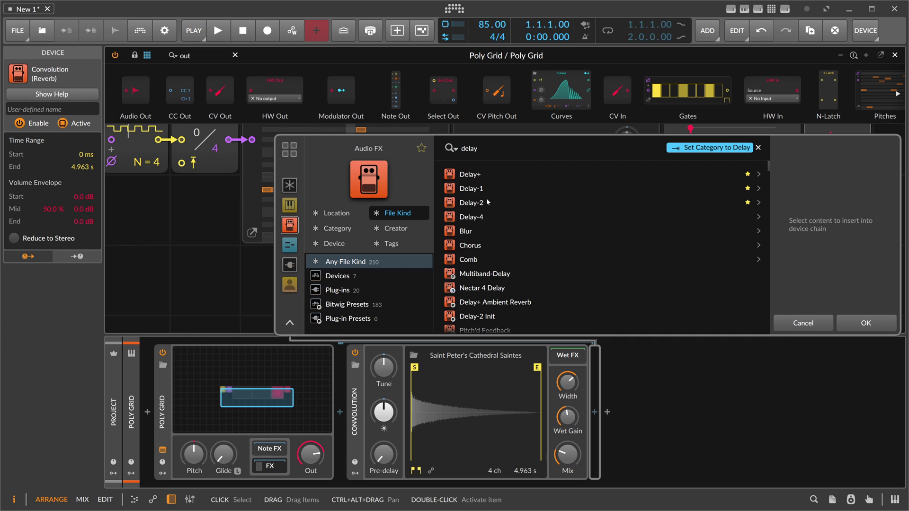
pyautogui.doubleClick(507, 303)
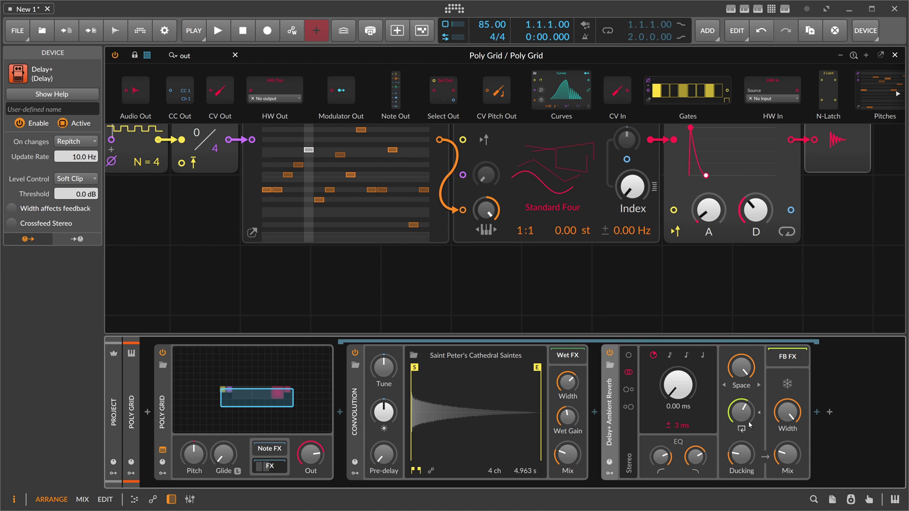
# Step: Add a Chorus+ device and place it between the Convolution and the Delay+ Ambient Reverb
pyautogui.click(817, 413)
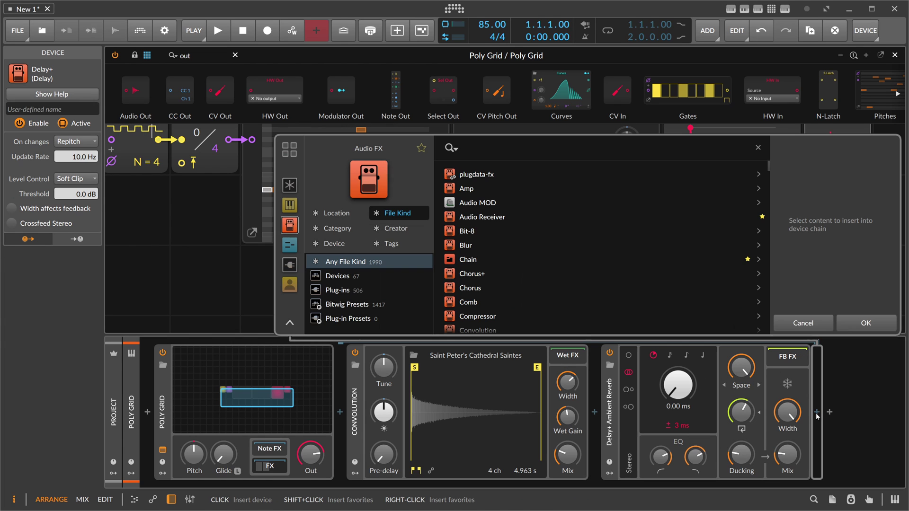
pyautogui.write('chorus')
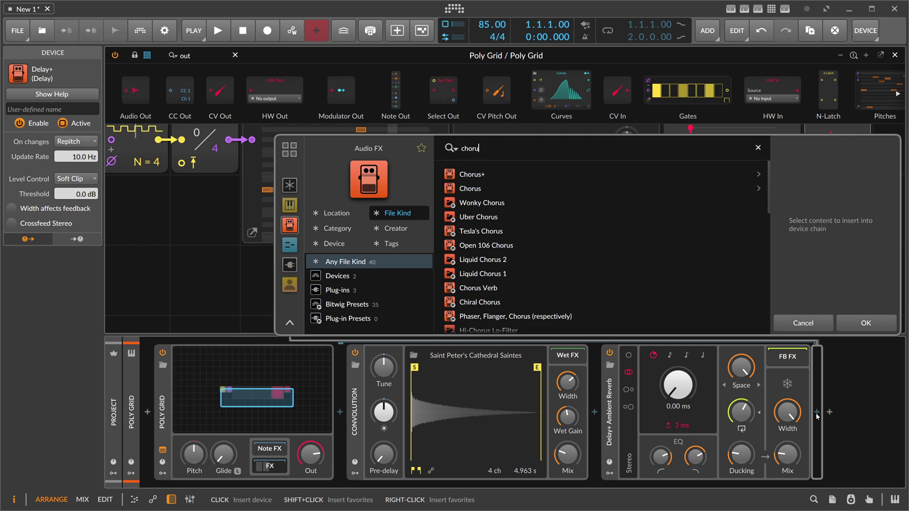
pyautogui.press('Return')
pyautogui.moveTo(595, 412); pyautogui.dragTo(595, 412)
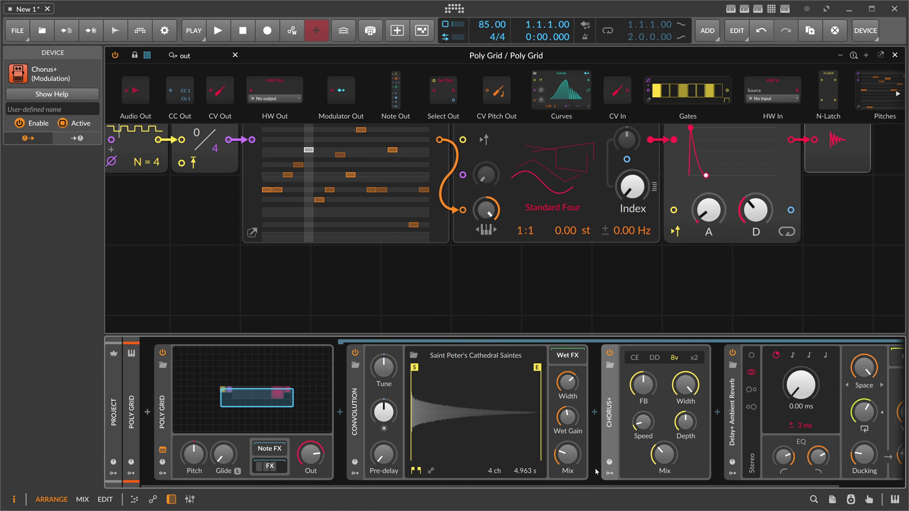
# Step: Add a Delay-2 device at the end of the FX chain and collapse the chain
pyautogui.click(864, 413)
pyautogui.write('delay')
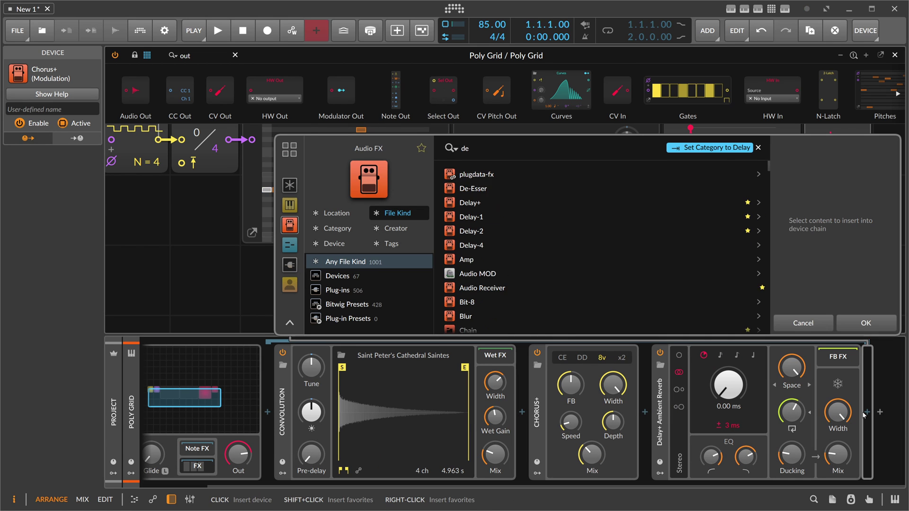
pyautogui.press('Down')
pyautogui.press('Down')
pyautogui.press('Return')
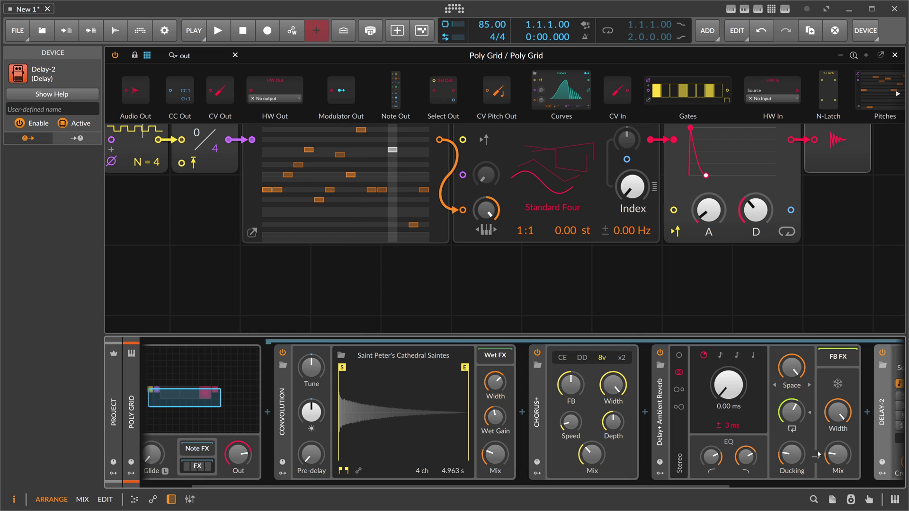
pyautogui.moveTo(708, 486); pyautogui.dragTo(886, 486)
pyautogui.moveTo(843, 457); pyautogui.dragTo(843, 458)
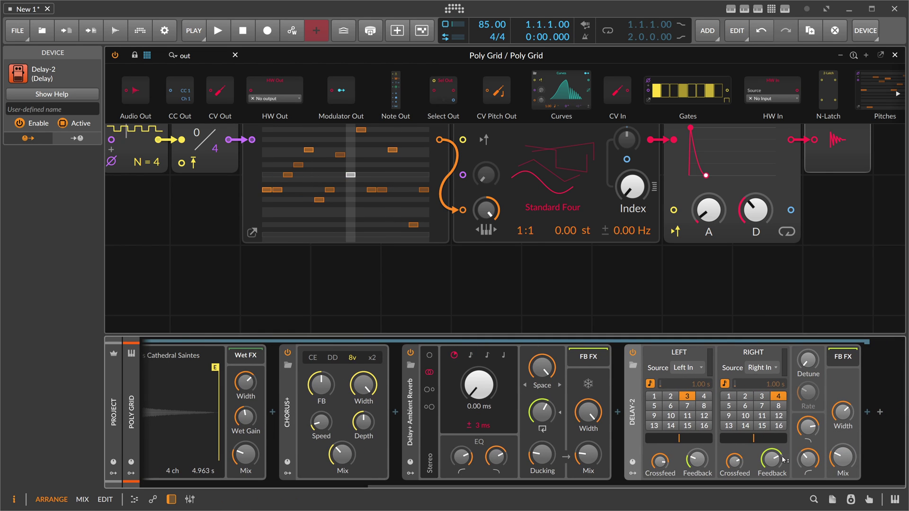
pyautogui.click(588, 455)
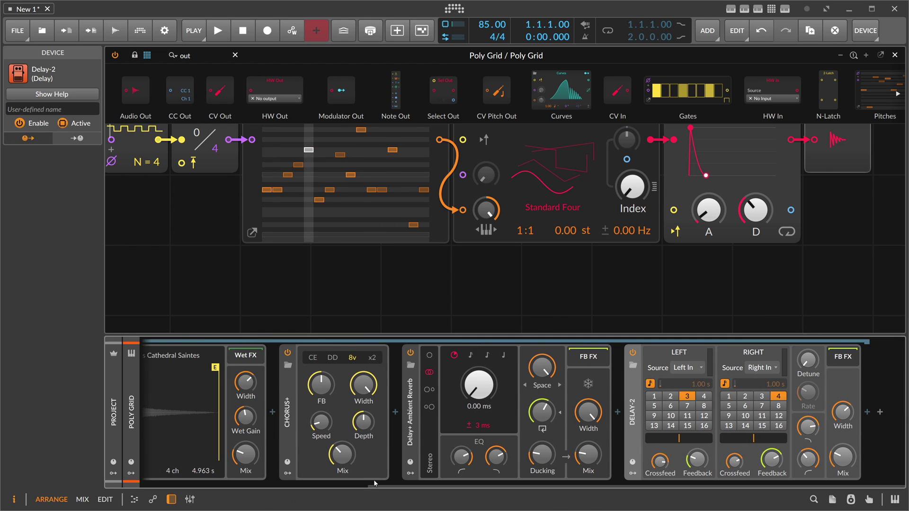
pyautogui.moveTo(376, 486); pyautogui.dragTo(147, 486)
pyautogui.click(267, 467)
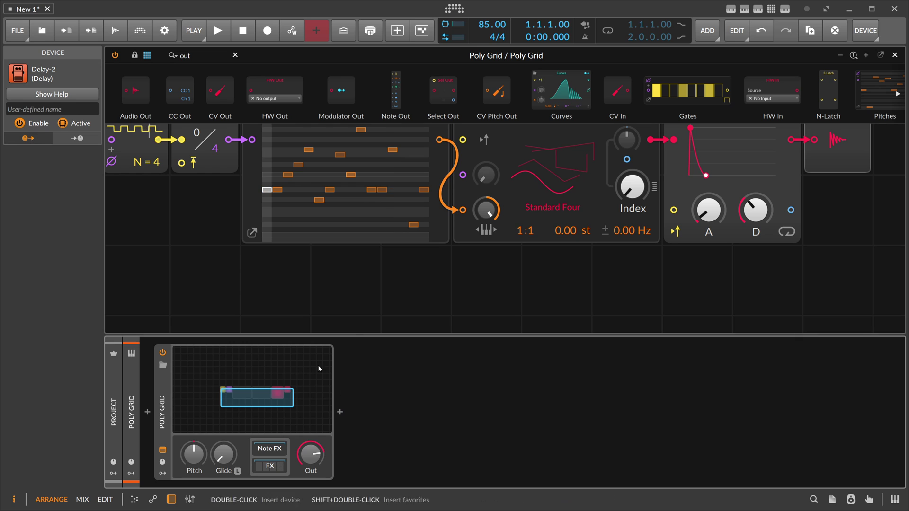
# Step: Connect the Triggers output to the AD envelope's trigger input
pyautogui.scroll(5, 374, 246)
pyautogui.scroll(-1, 384, 223)
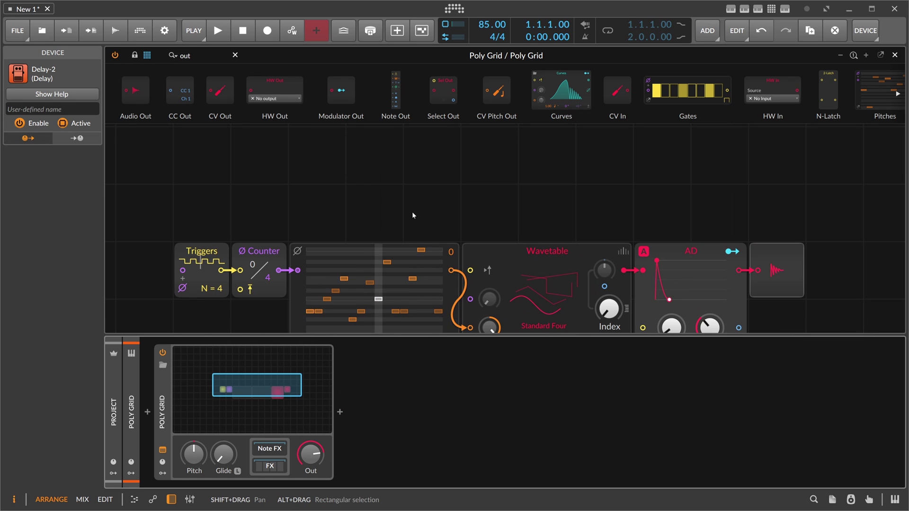
pyautogui.moveTo(412, 212); pyautogui.dragTo(383, 148)
pyautogui.moveTo(190, 206); pyautogui.dragTo(207, 169)
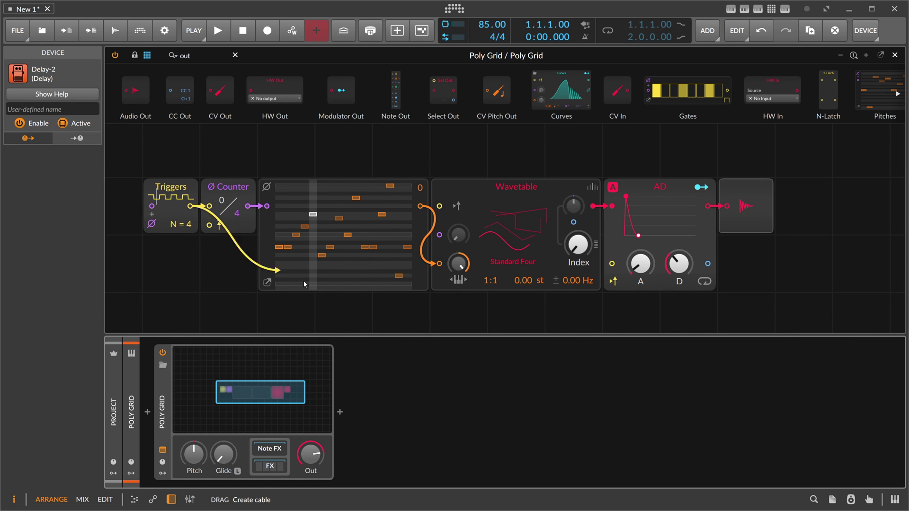
pyautogui.moveTo(304, 284); pyautogui.dragTo(612, 263)
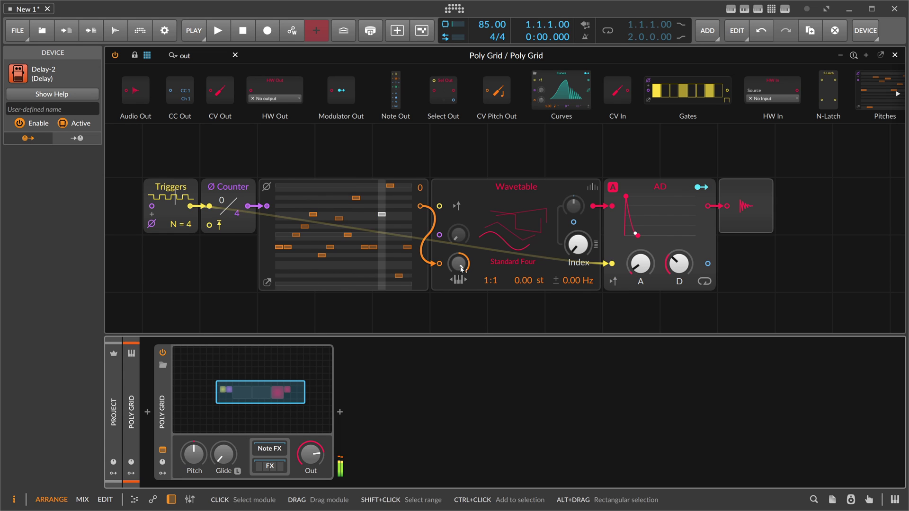
pyautogui.moveTo(321, 154); pyautogui.dragTo(373, 156)
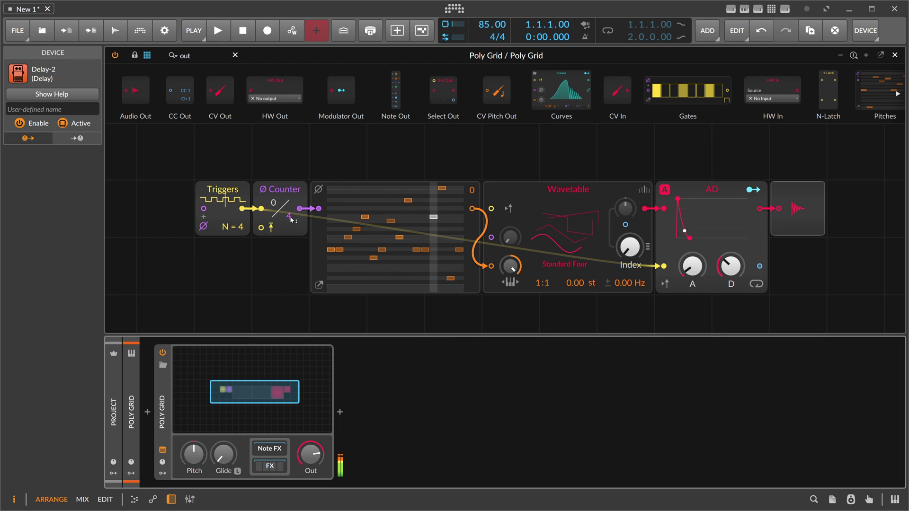
# Step: Try a step count of 6 on the Ø Counter and N = 3 on Triggers, returning both to 4
pyautogui.moveTo(287, 218); pyautogui.dragTo(287, 211)
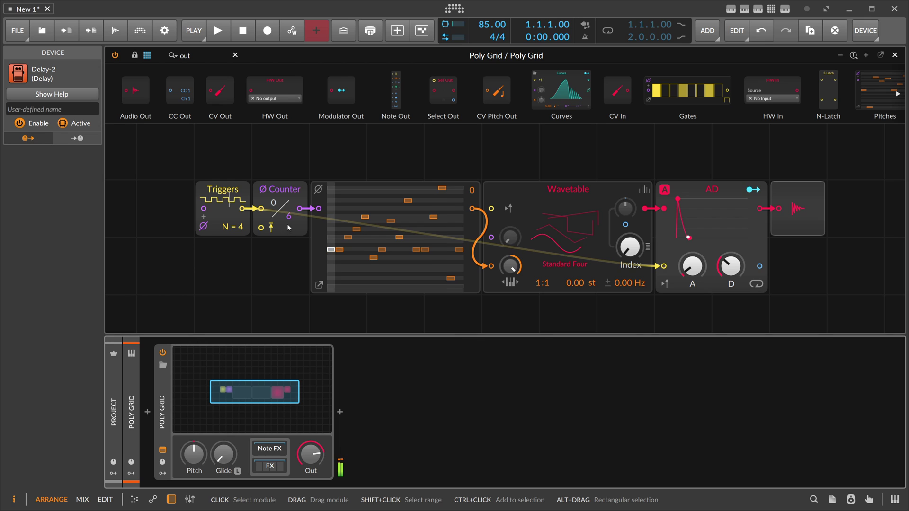
pyautogui.moveTo(290, 220); pyautogui.dragTo(274, 242)
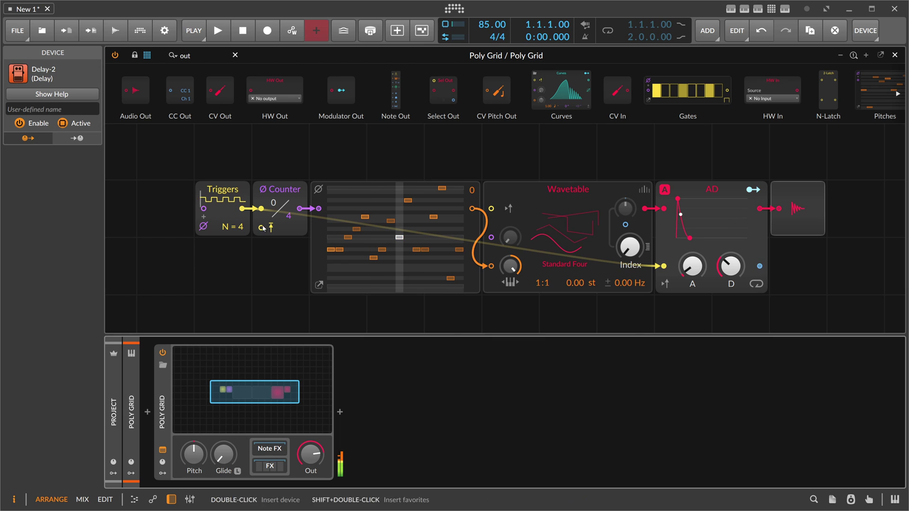
pyautogui.moveTo(239, 228); pyautogui.dragTo(240, 231)
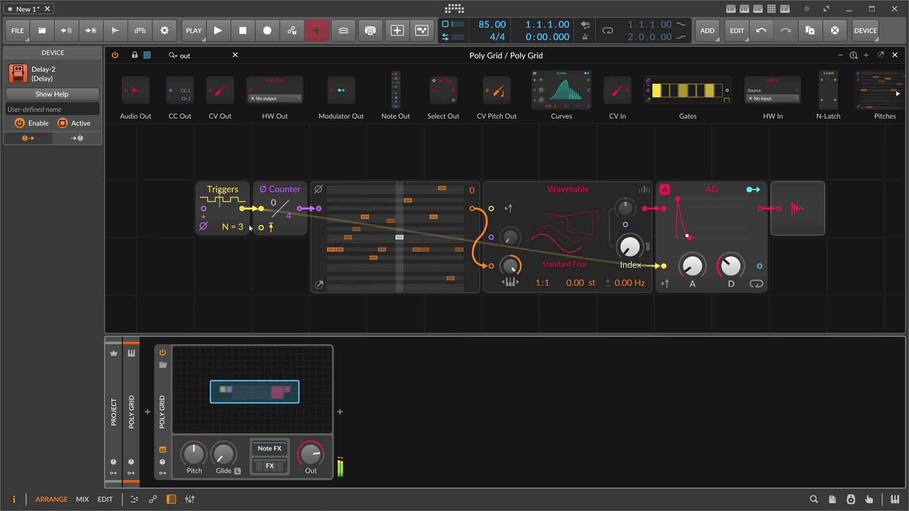
pyautogui.moveTo(240, 227); pyautogui.dragTo(239, 225)
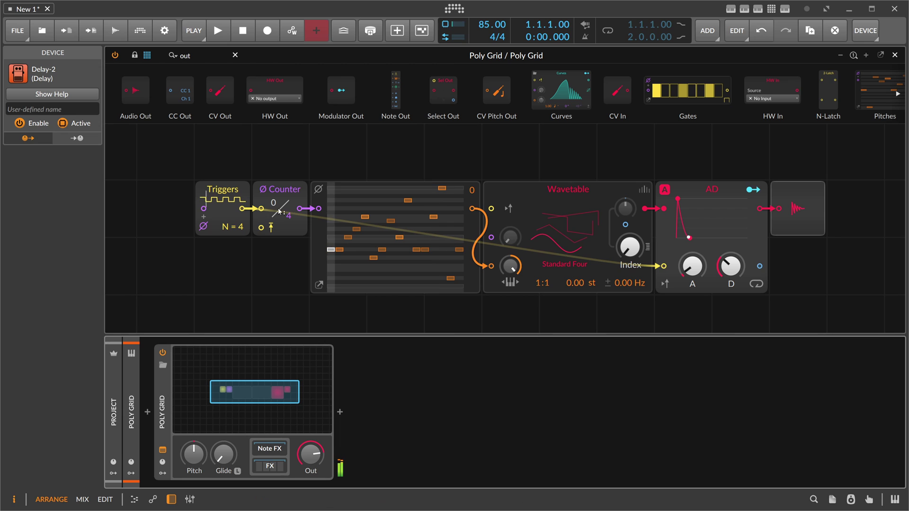
pyautogui.moveTo(289, 218); pyautogui.dragTo(288, 216)
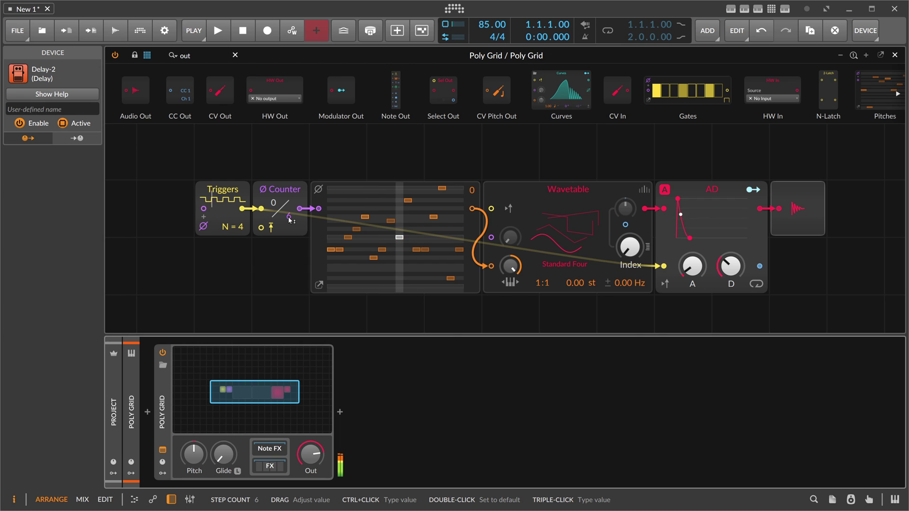
pyautogui.moveTo(290, 220); pyautogui.dragTo(285, 259)
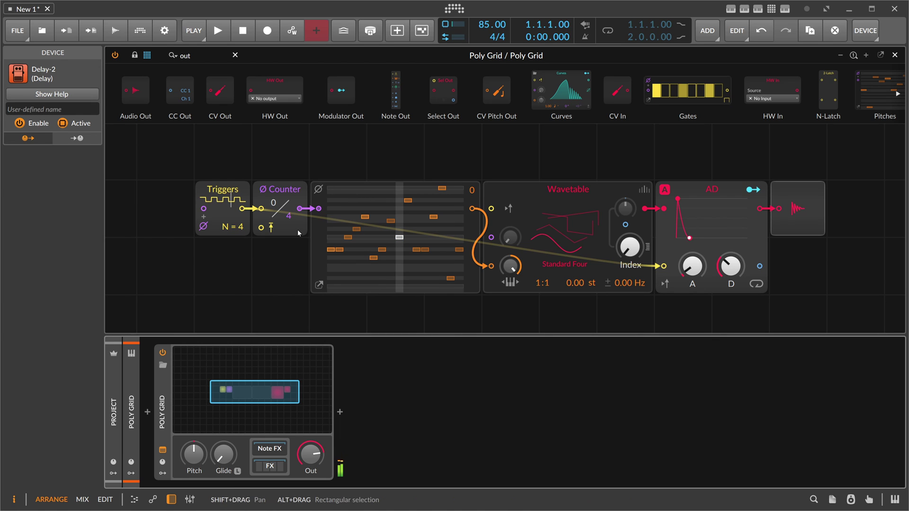
# Step: Connect the Ø Counter's phase output to the Wavetable's index modulation input and raise the index modulation amount
pyautogui.moveTo(298, 207); pyautogui.dragTo(321, 153)
pyautogui.click(291, 189)
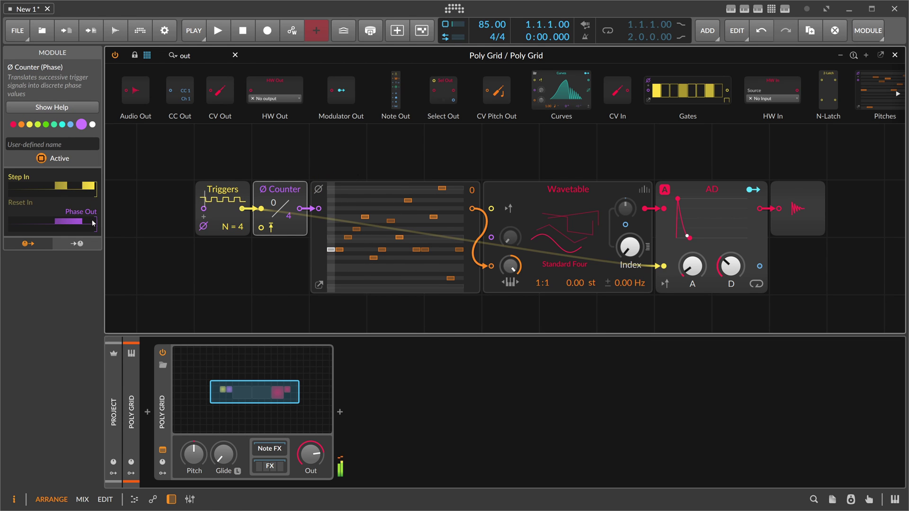
pyautogui.moveTo(300, 209); pyautogui.dragTo(620, 218)
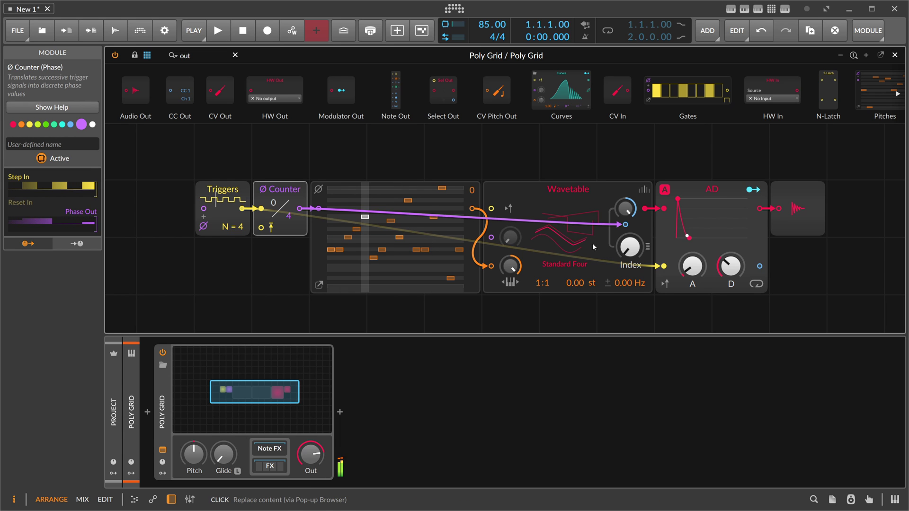
# Step: Set the Poly Grid's output level to 0.0 dB
pyautogui.moveTo(280, 395); pyautogui.dragTo(285, 397)
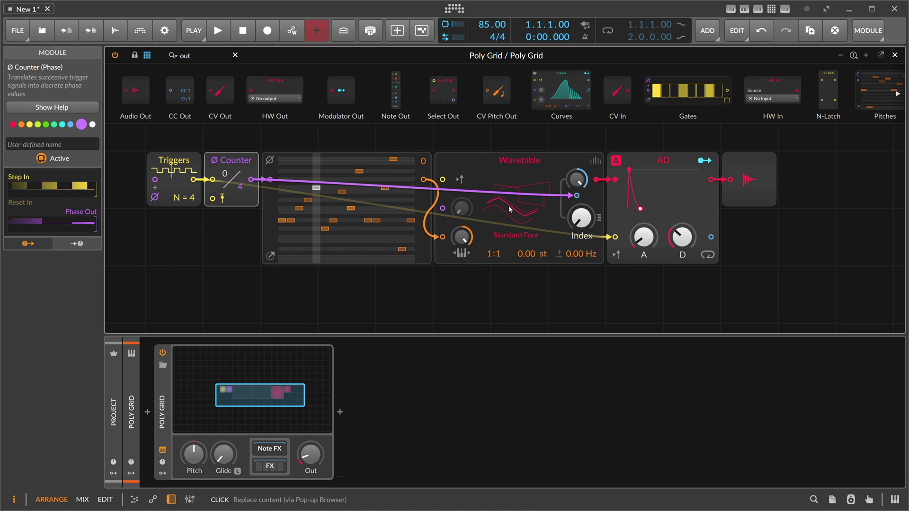
pyautogui.moveTo(310, 453)
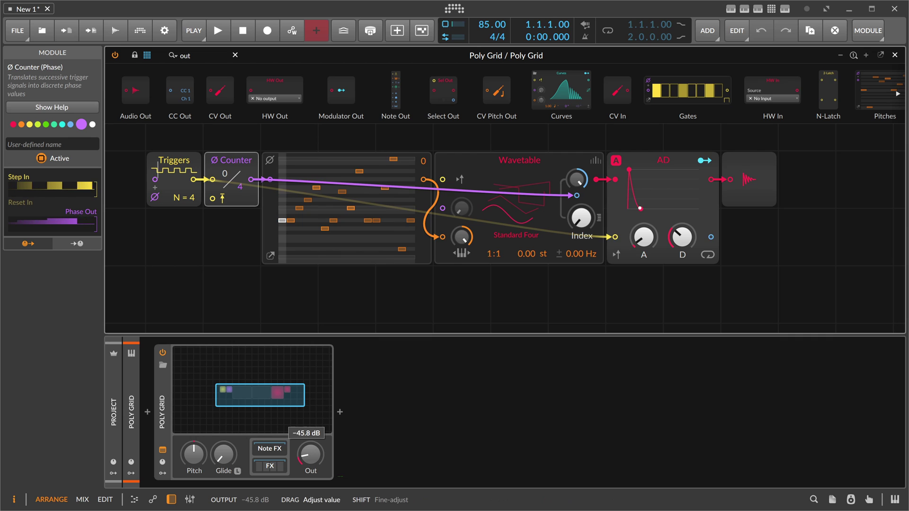
pyautogui.moveTo(311, 454); pyautogui.dragTo(310, 435)
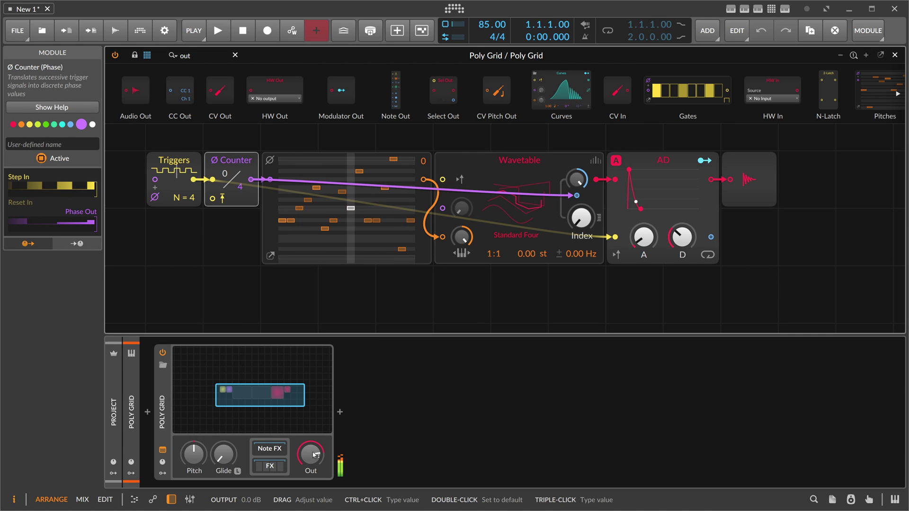
# Step: Lower the Poly Grid's output level and remove the cable from the Ø Counter to the Wavetable's index modulation input
pyautogui.moveTo(313, 453); pyautogui.dragTo(313, 472)
pyautogui.doubleClick(576, 196)
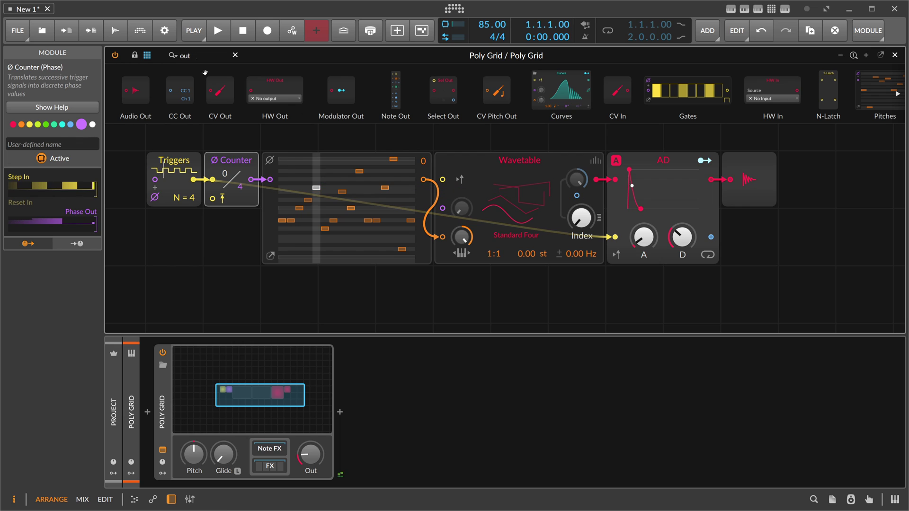
# Step: Search the module palette for "delay" and place a Long Delay below the Wavetable
pyautogui.moveTo(195, 56); pyautogui.dragTo(127, 58)
pyautogui.write('delay')
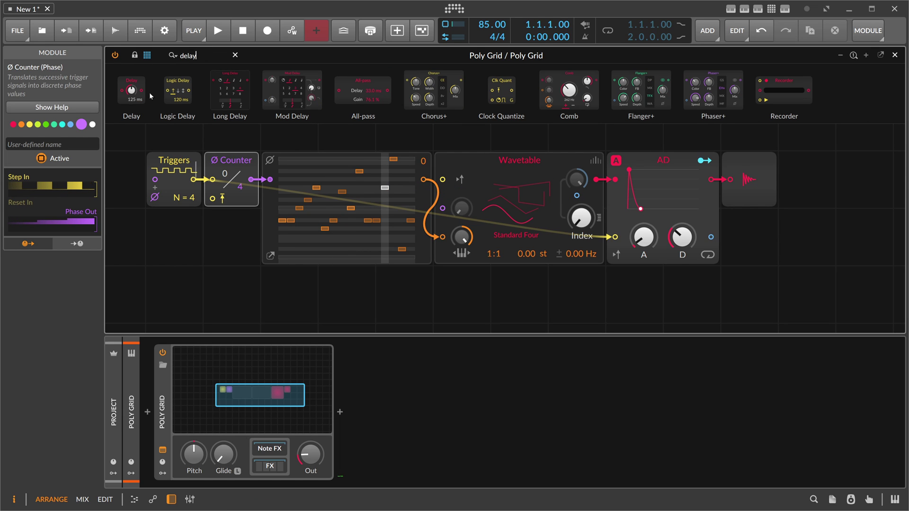
pyautogui.moveTo(230, 93); pyautogui.dragTo(459, 296)
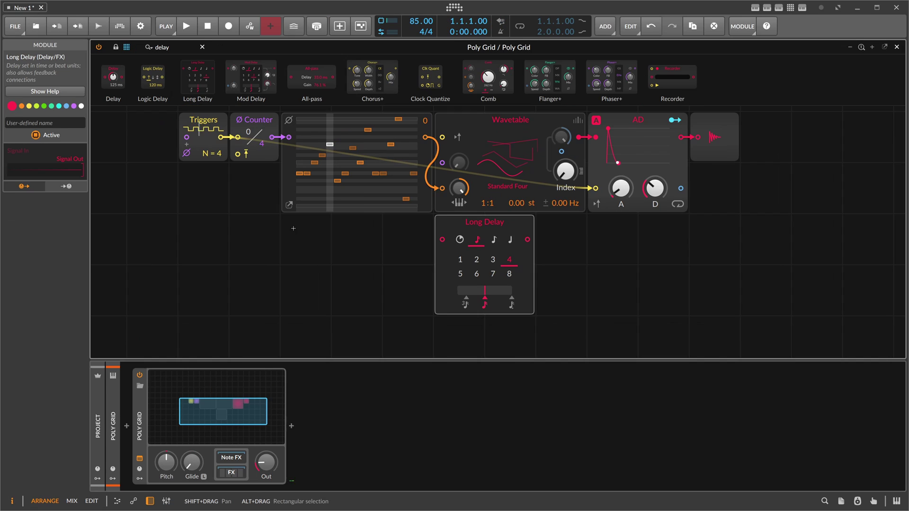
pyautogui.moveTo(310, 246); pyautogui.dragTo(325, 259)
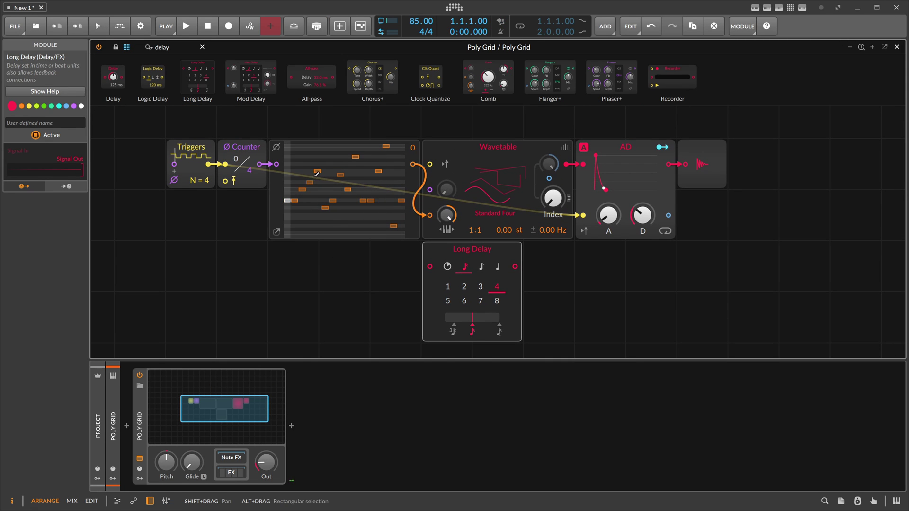
# Step: Route the Ø Counter's phase output through the Long Delay, set to eighth-note units, into the Wavetable's index modulation input
pyautogui.moveTo(259, 163); pyautogui.dragTo(429, 266)
pyautogui.click(483, 271)
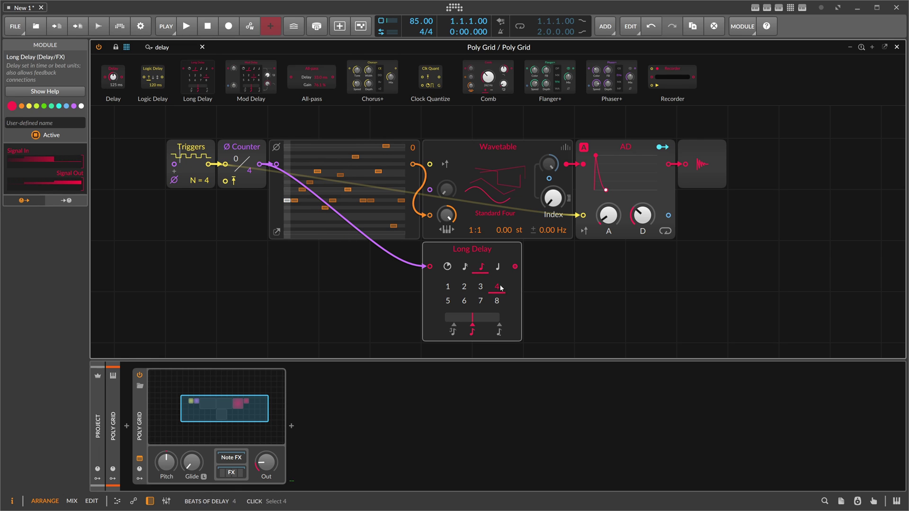
pyautogui.moveTo(515, 267); pyautogui.dragTo(549, 179)
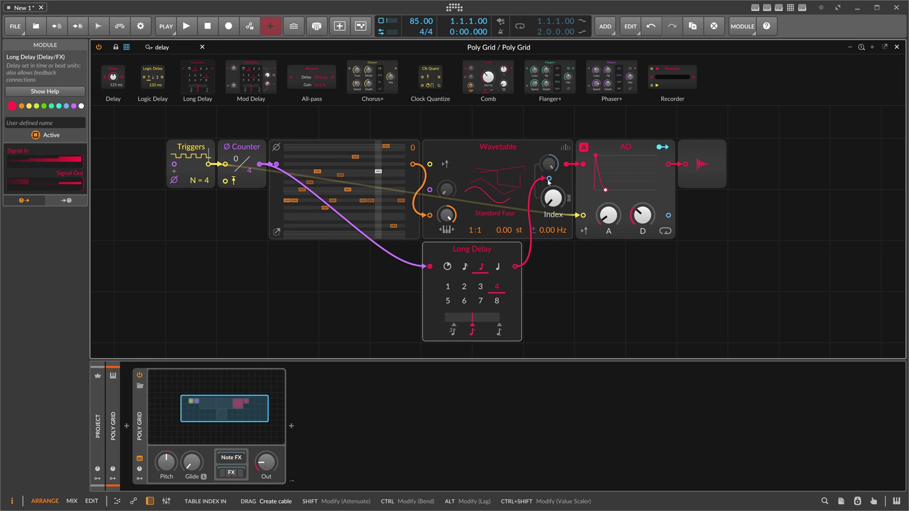
# Step: Try different Poly Grid output levels, lowering the level and raising it again
pyautogui.click(266, 458)
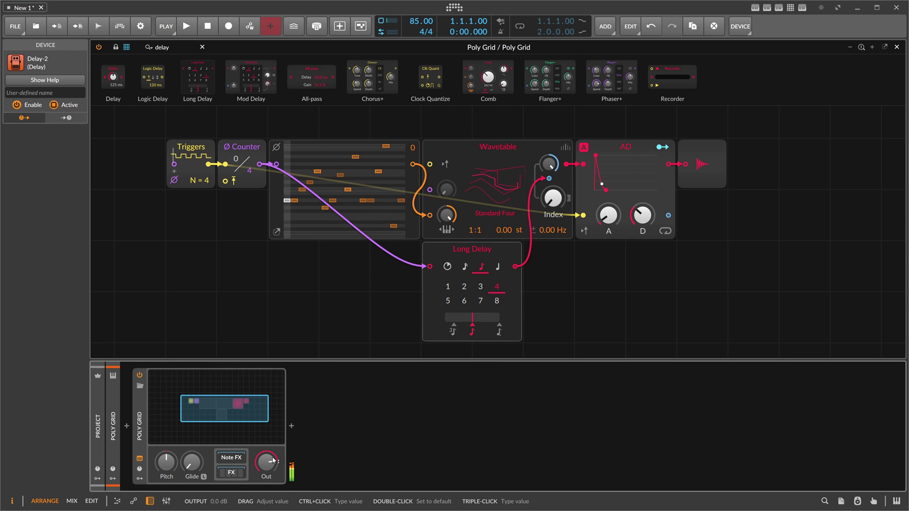
pyautogui.moveTo(276, 458); pyautogui.dragTo(276, 492)
pyautogui.moveTo(265, 459); pyautogui.dragTo(266, 421)
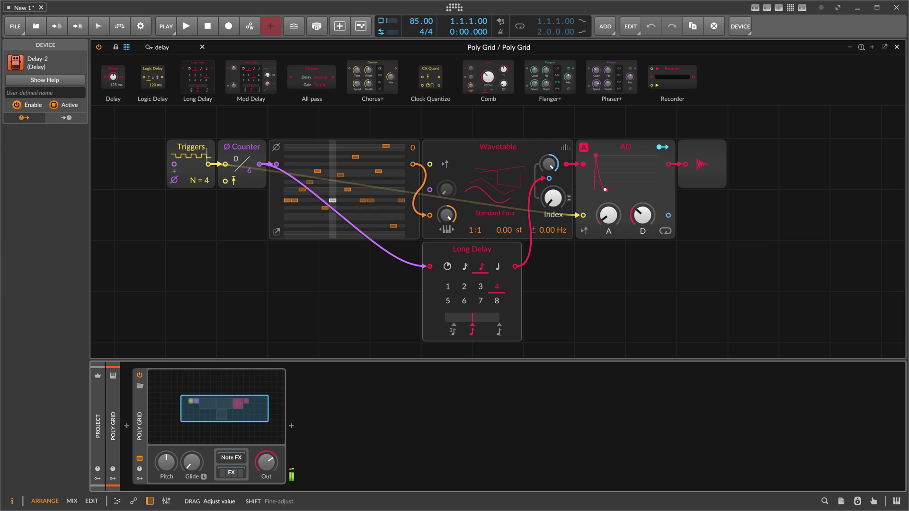
# Step: Try N = 3 on Triggers against a step count of 6 on the Ø Counter, returning both to 4
pyautogui.scroll(1, 251, 172)
pyautogui.scroll(-1, 202, 156)
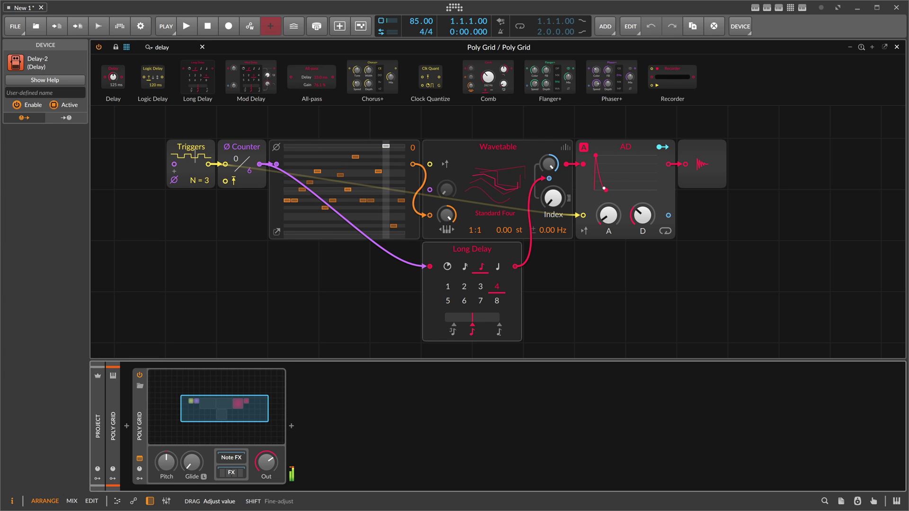
pyautogui.moveTo(250, 171); pyautogui.dragTo(250, 157)
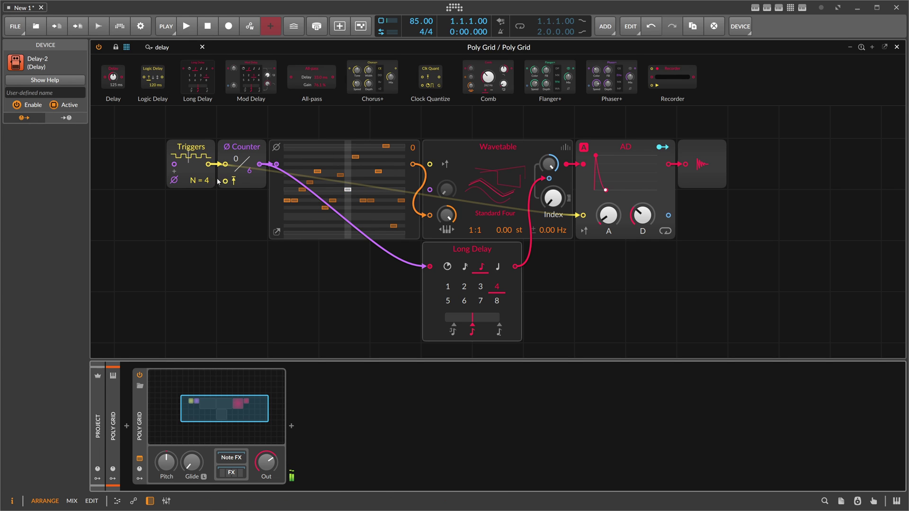
pyautogui.moveTo(210, 181)
pyautogui.mouseDown()
pyautogui.moveTo(210, 162)
pyautogui.moveTo(208, 185)
pyautogui.mouseUp()
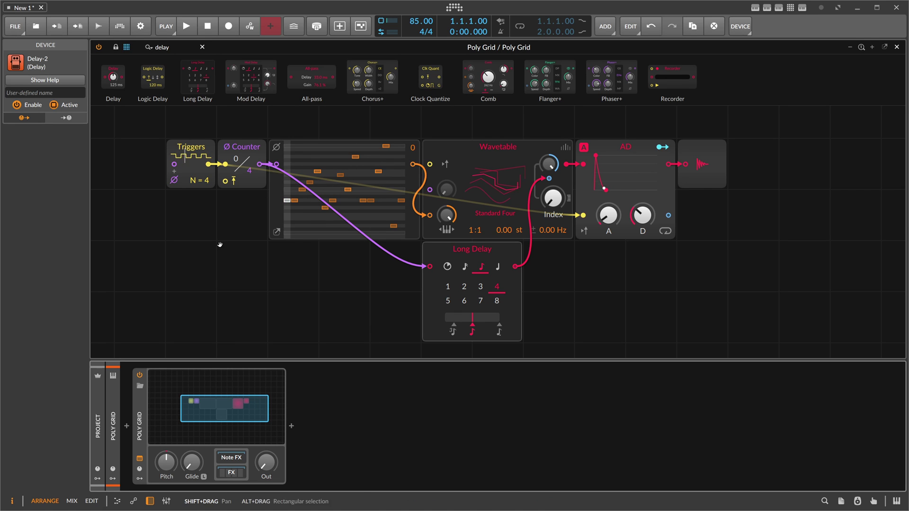
# Step: Clear the module search to show the full module palette again
pyautogui.moveTo(219, 243); pyautogui.dragTo(260, 238)
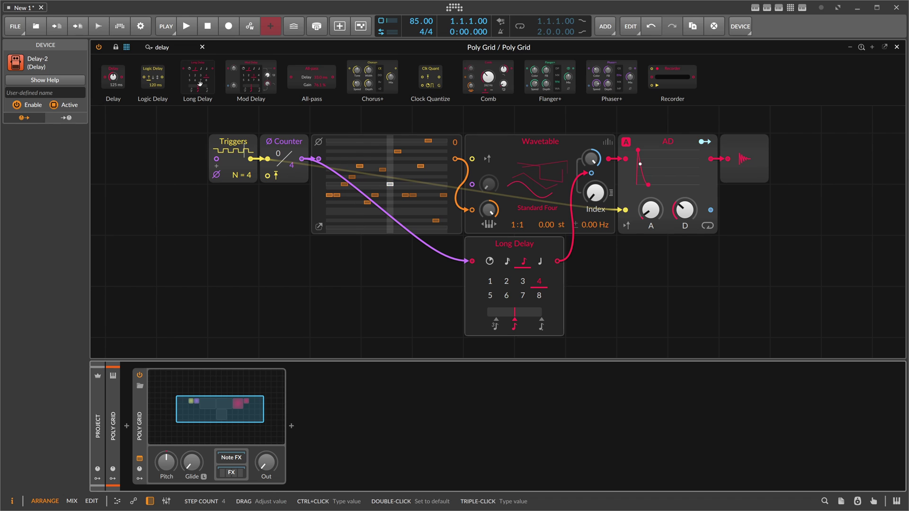
pyautogui.click(150, 117)
pyautogui.press('BackSpace')
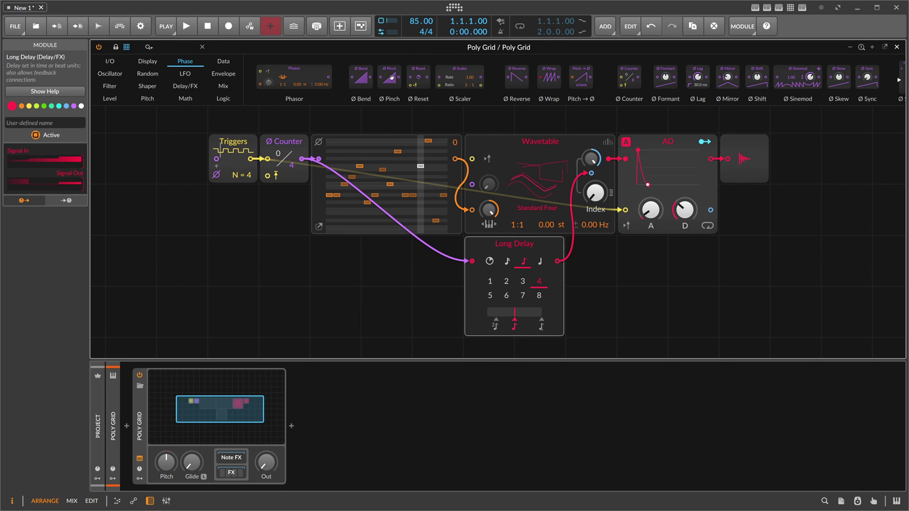
# Step: Move Triggers and the Ø Counter one slot away from Pitches, with a step count of 16 and N = 8
pyautogui.moveTo(279, 206); pyautogui.dragTo(177, 143)
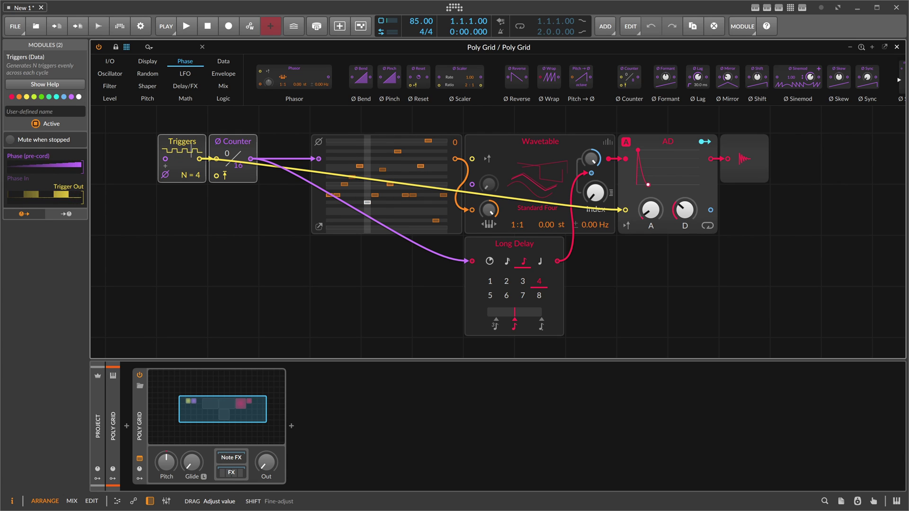
pyautogui.moveTo(200, 175); pyautogui.dragTo(200, 162)
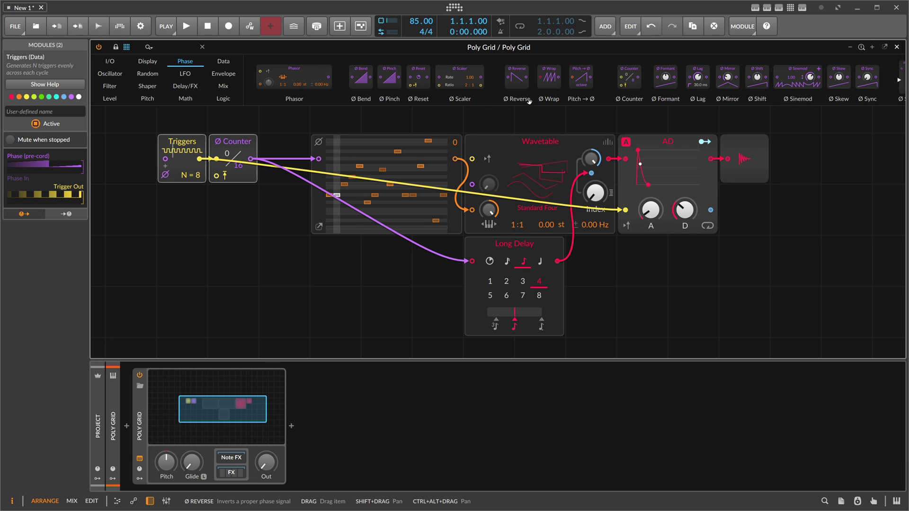
# Step: Try an Ø Reverse module between the Ø Counter and Pitches, deleting it again
pyautogui.moveTo(529, 101); pyautogui.dragTo(286, 159)
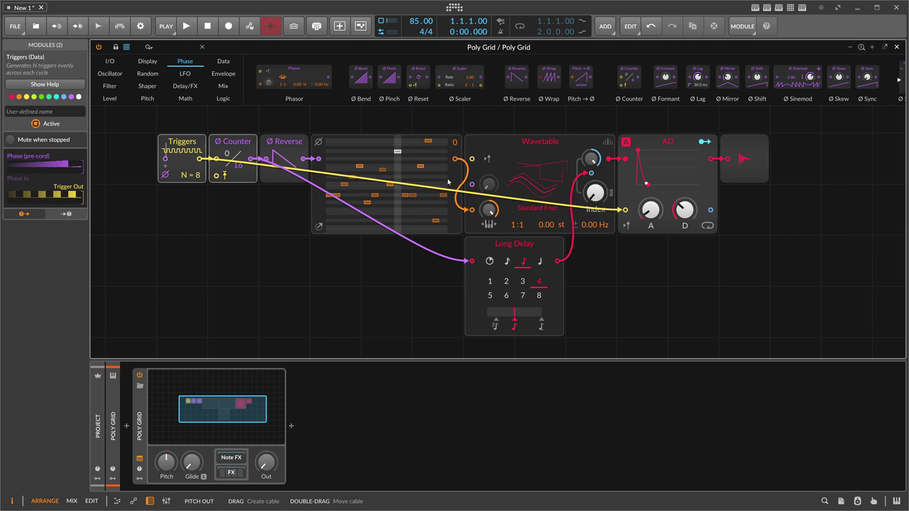
pyautogui.click(288, 143)
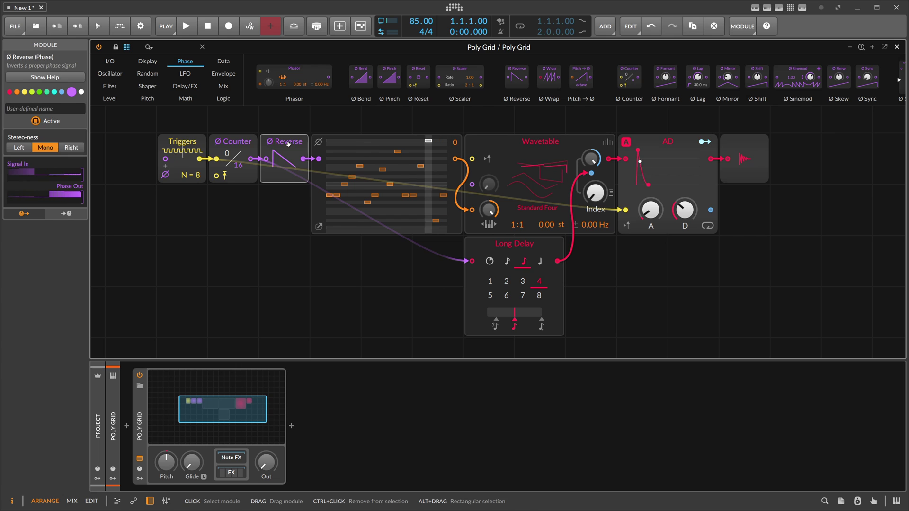
pyautogui.press('Delete')
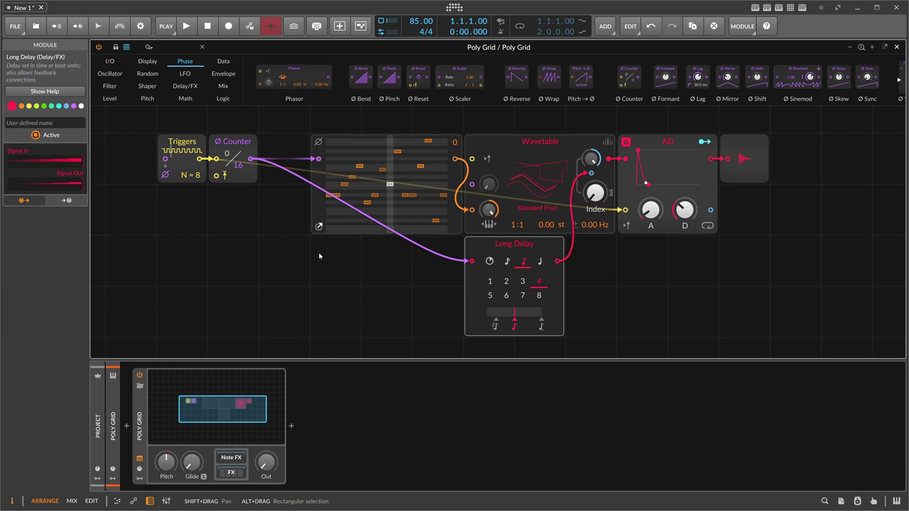
# Step: Raise the Poly Grid's output level and insert an Ø Mirror between the Ø Counter and Pitches
pyautogui.moveTo(268, 462); pyautogui.dragTo(267, 405)
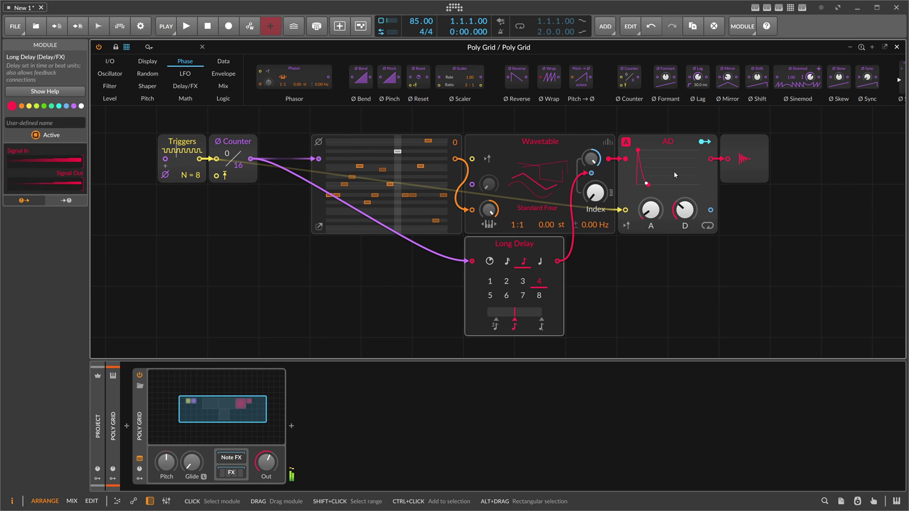
pyautogui.moveTo(727, 78); pyautogui.dragTo(285, 166)
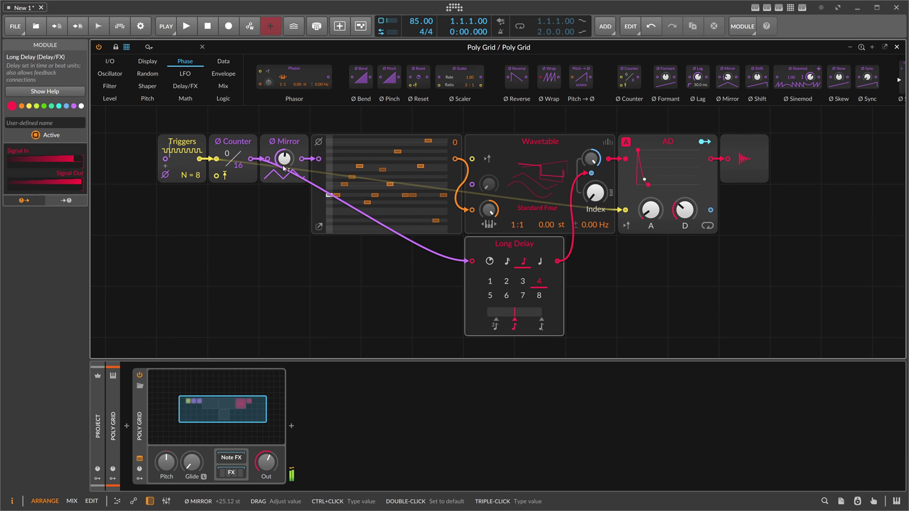
pyautogui.click(281, 142)
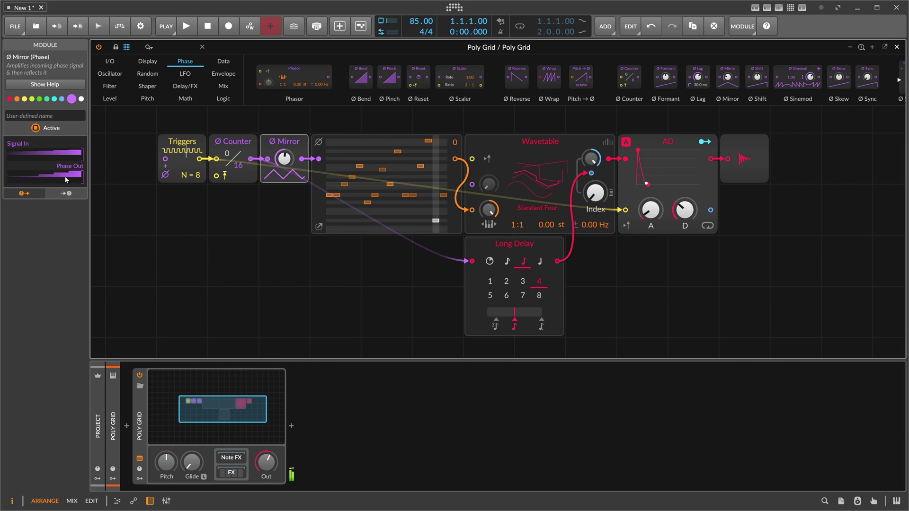
# Step: Reduce the Ø Mirror amount to a single up-and-down cycle and set the Ø Counter's step count to 8
pyautogui.keyDown('ctrl'); pyautogui.click(286, 160); pyautogui.keyUp('ctrl')
pyautogui.write('2')
pyautogui.press('Return')
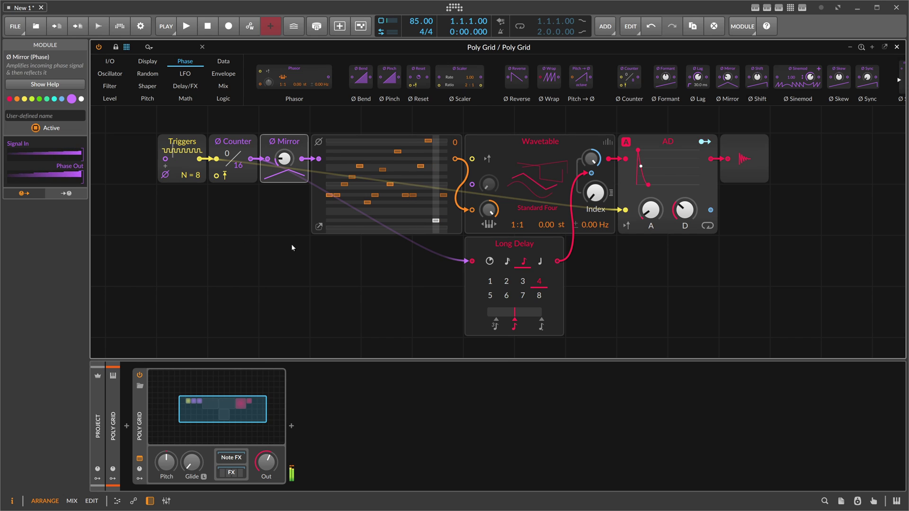
pyautogui.moveTo(241, 167)
pyautogui.mouseDown()
pyautogui.moveTo(240, 184)
pyautogui.moveTo(245, 174)
pyautogui.mouseUp()
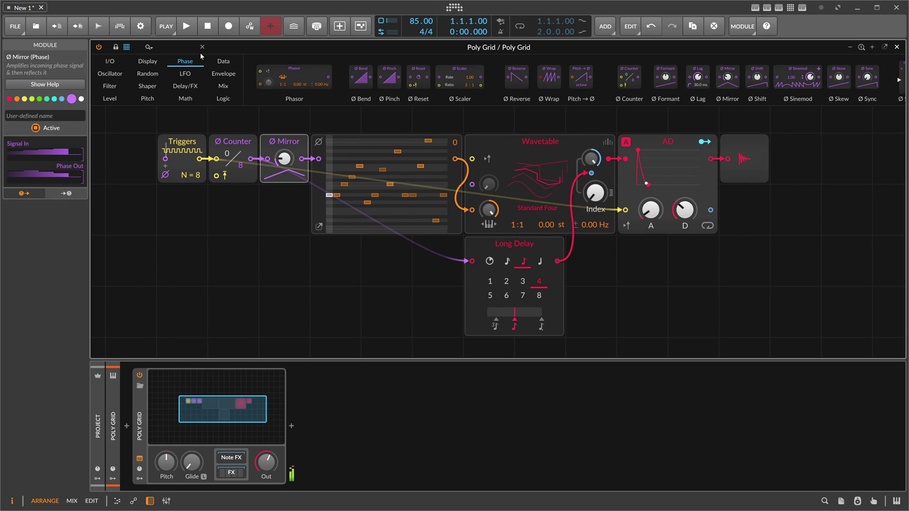
# Step: Insert an Octaver between Pitches and the Wavetable, and realign the Long Delay beneath the Wavetable
pyautogui.write('oc')
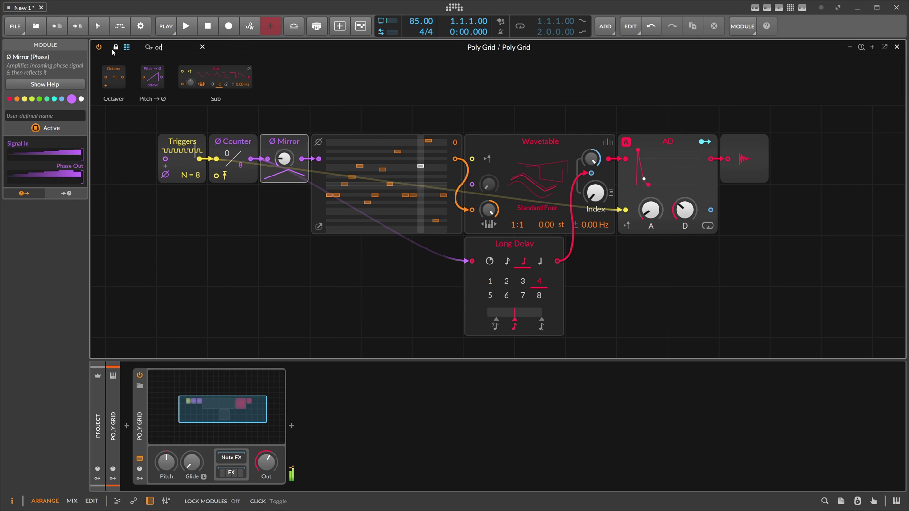
pyautogui.moveTo(456, 142); pyautogui.dragTo(456, 142)
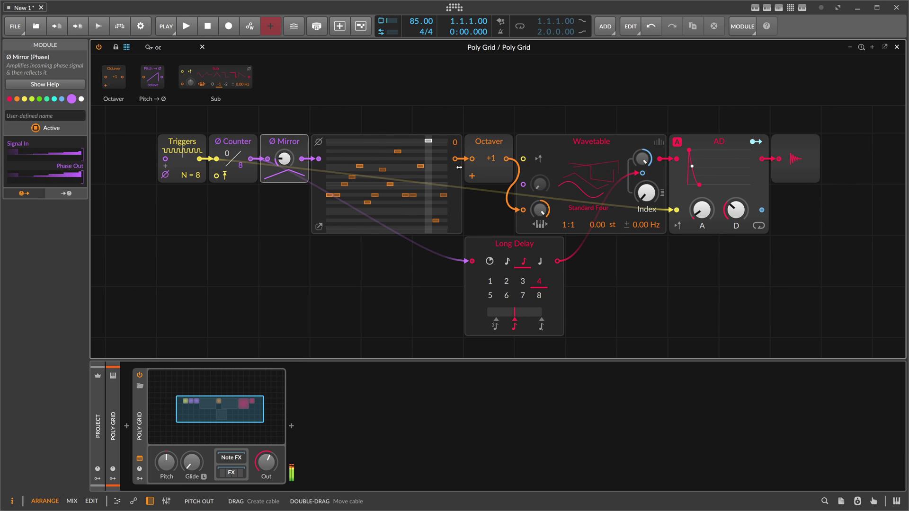
pyautogui.moveTo(505, 244); pyautogui.dragTo(556, 244)
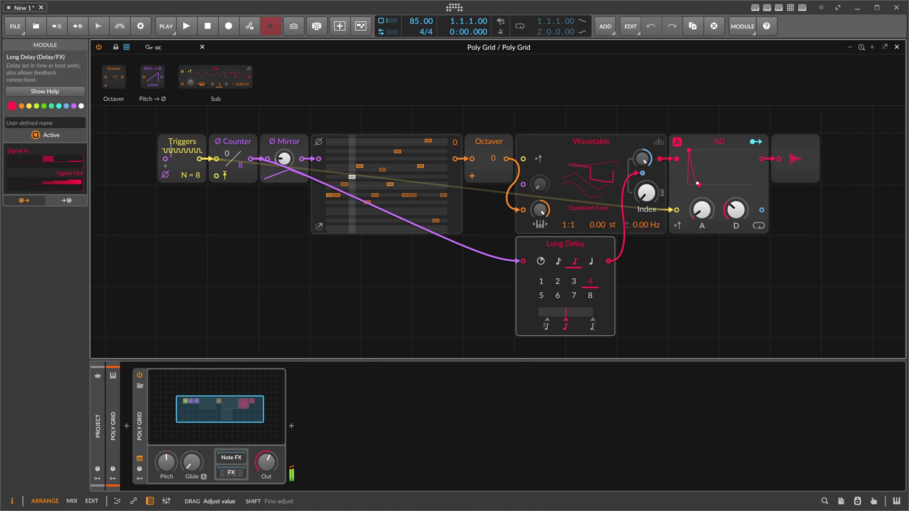
# Step: Set the Octaver's octave shift to -2
pyautogui.moveTo(490, 159); pyautogui.dragTo(492, 165)
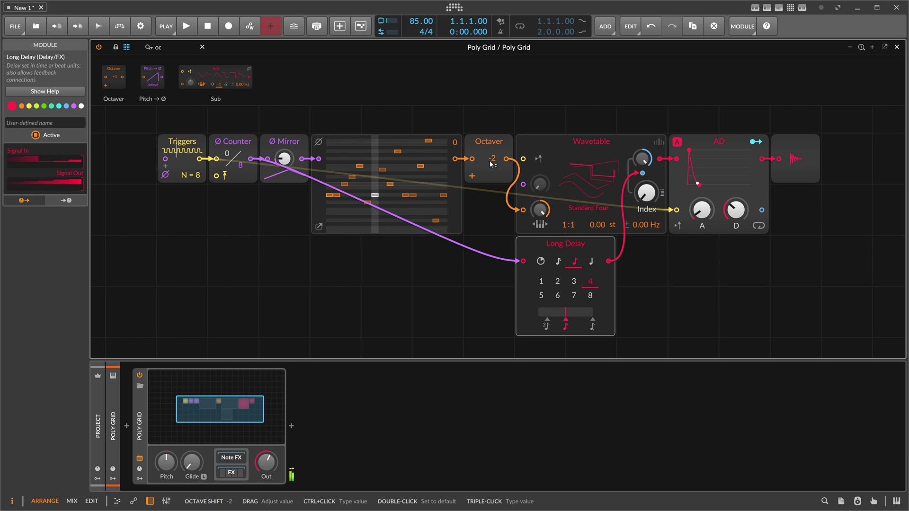
pyautogui.scroll(-1, 371, 121)
pyautogui.moveTo(394, 132); pyautogui.dragTo(341, 141)
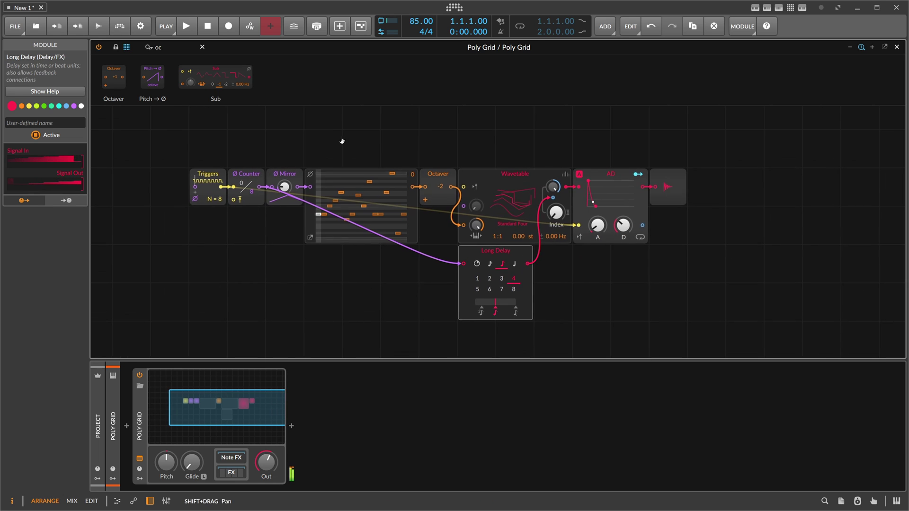
# Step: Set the Poly Grid device's voice stacking to 3
pyautogui.click(141, 420)
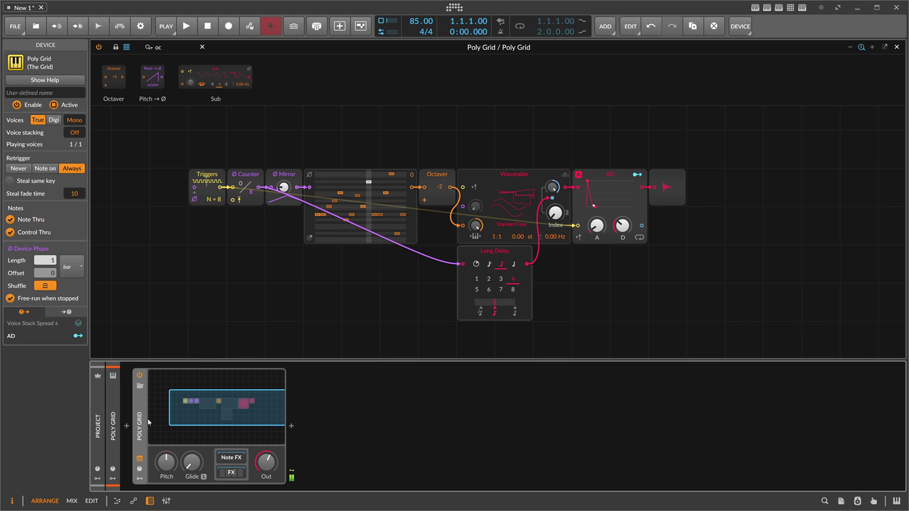
pyautogui.doubleClick(78, 132)
pyautogui.write('3')
pyautogui.press('Return')
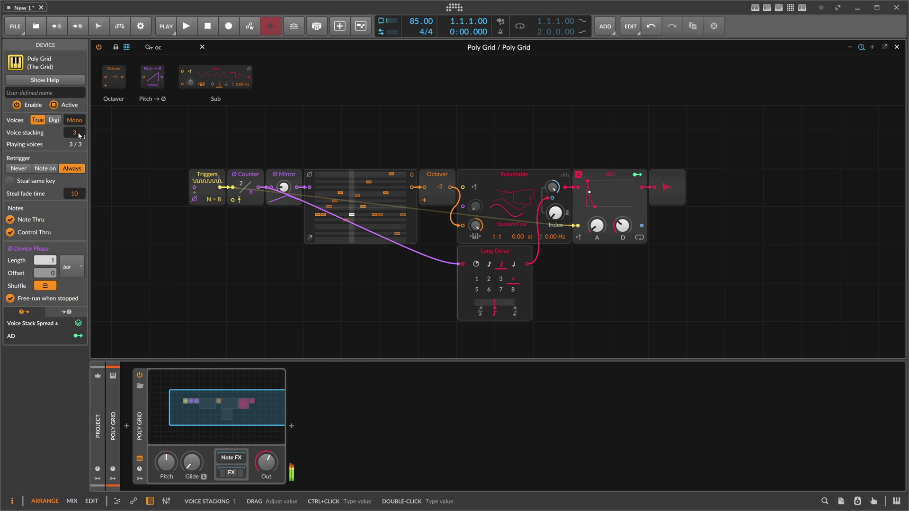
# Step: Add a Voice Stack modulator to the Poly Grid device
pyautogui.moveTo(228, 408); pyautogui.dragTo(222, 407)
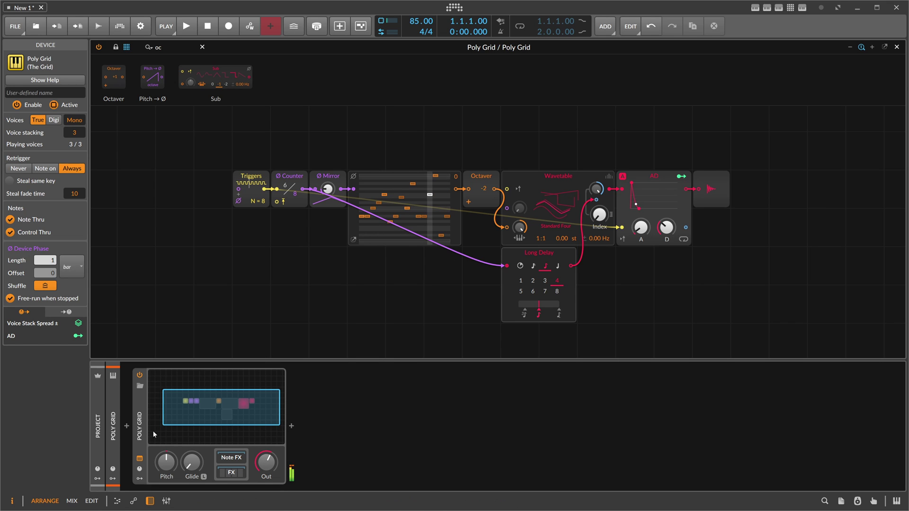
pyautogui.click(157, 389)
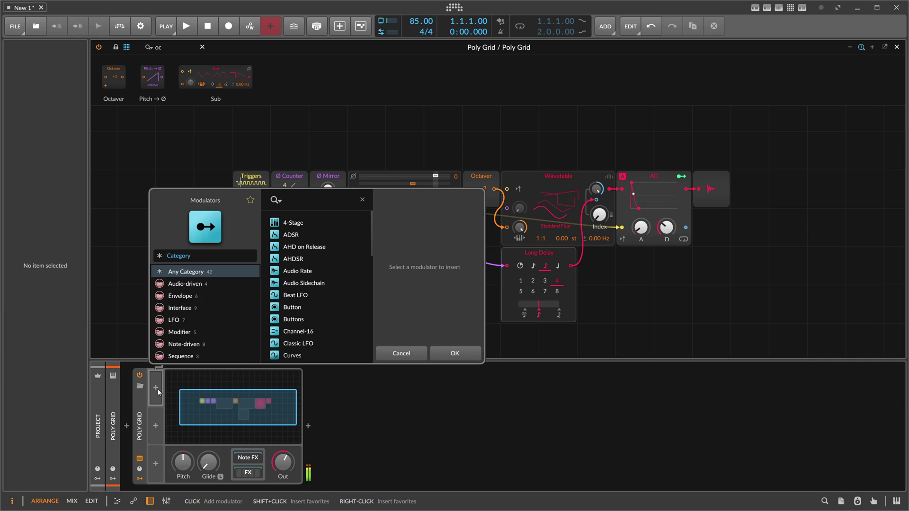
pyautogui.write('voice')
pyautogui.press('Return')
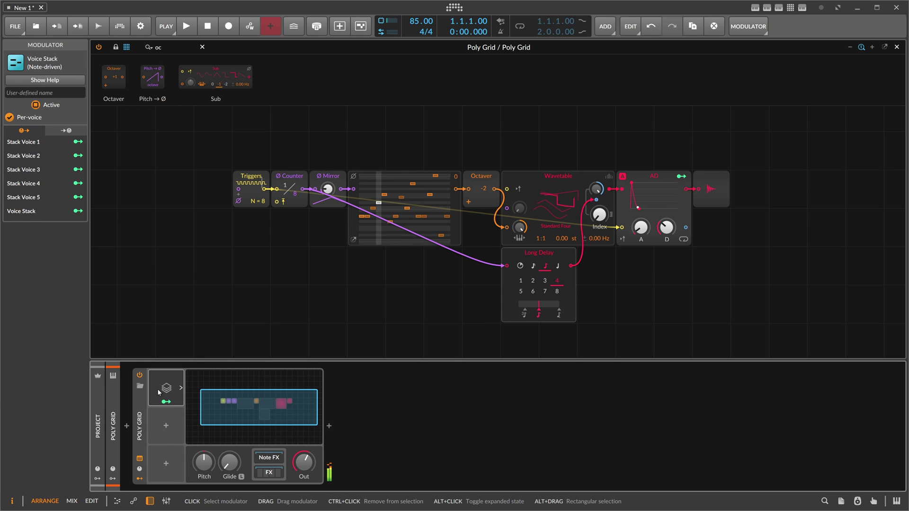
# Step: Expand the Voice Stack modulator and route it to the Octaver's octave shift with an amount of 3
pyautogui.click(180, 388)
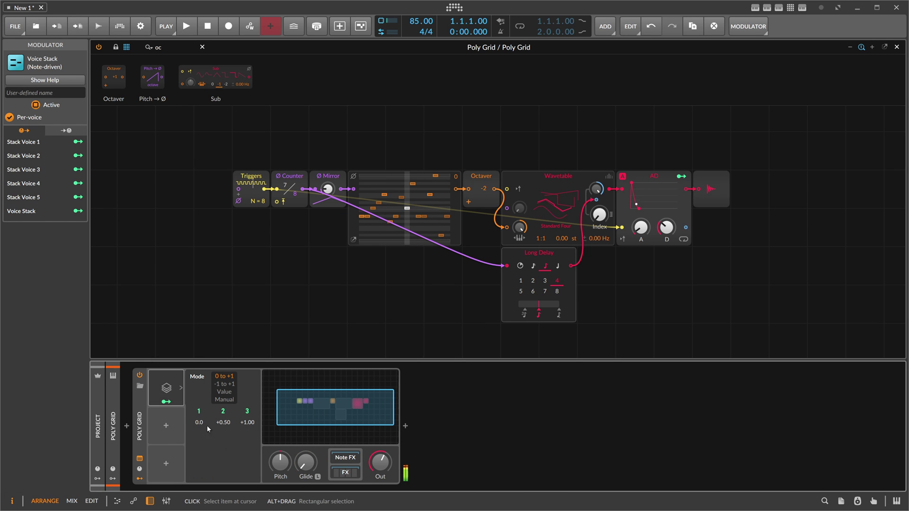
pyautogui.click(166, 402)
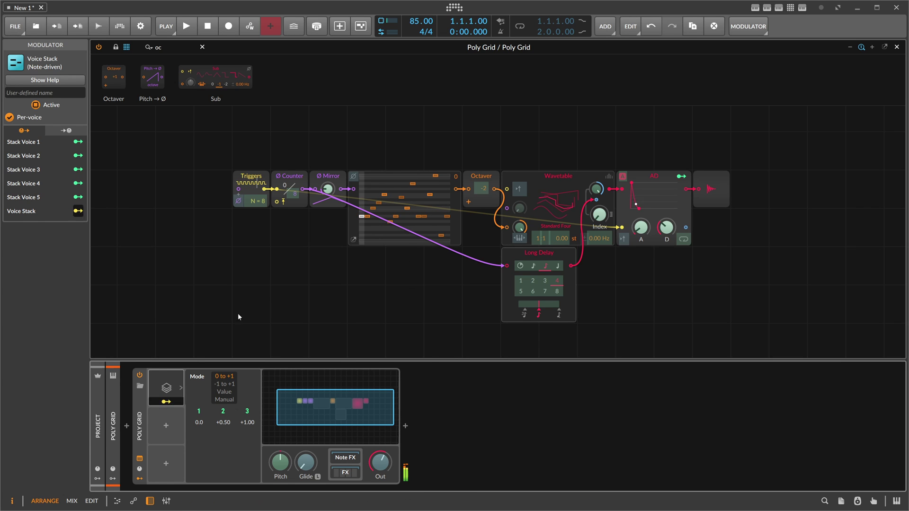
pyautogui.moveTo(481, 188); pyautogui.dragTo(482, 160)
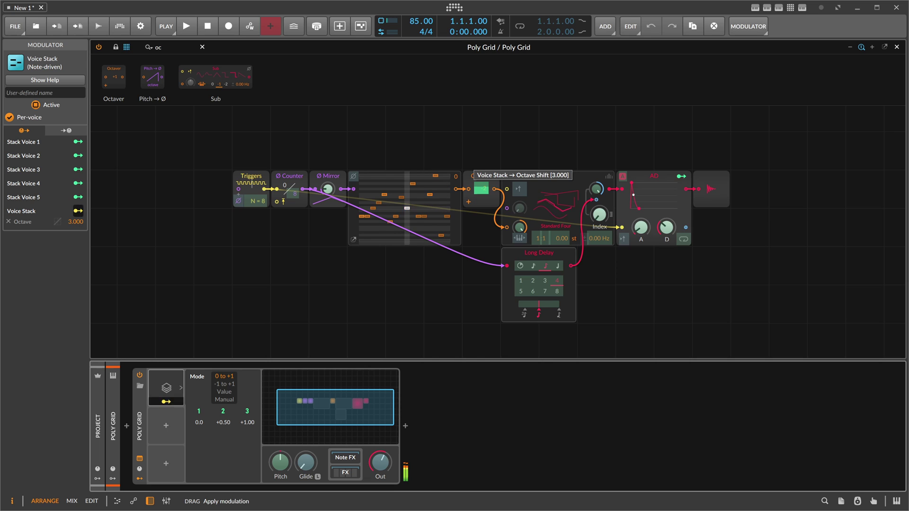
pyautogui.click(168, 402)
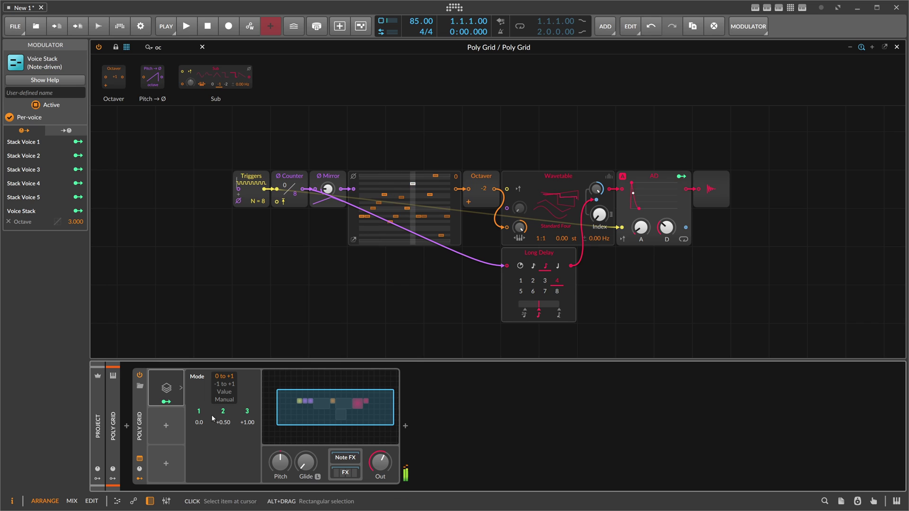
# Step: Set the Triggers count to 3 and modulate it by 2 from Stack Voice 2 and by 4 from Stack Voice 3
pyautogui.moveTo(258, 201); pyautogui.dragTo(258, 217)
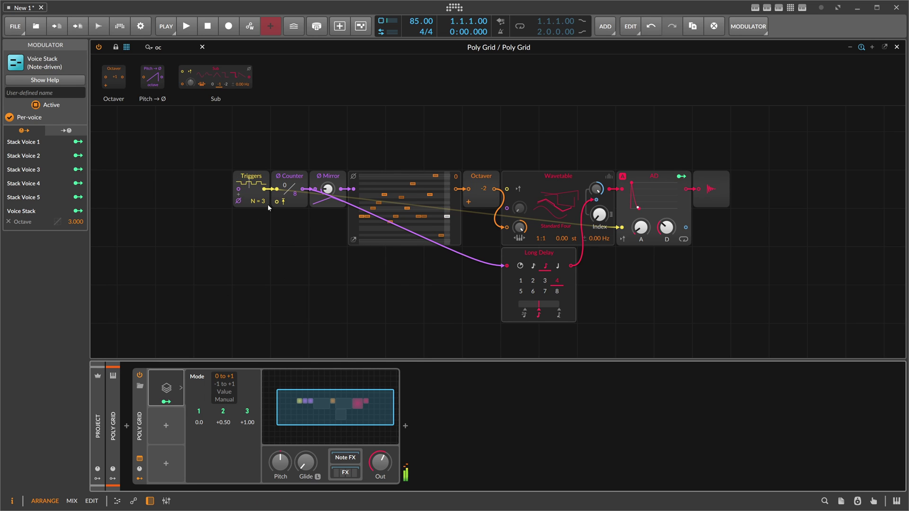
pyautogui.click(223, 412)
pyautogui.moveTo(258, 201); pyautogui.dragTo(263, 173)
pyautogui.click(246, 414)
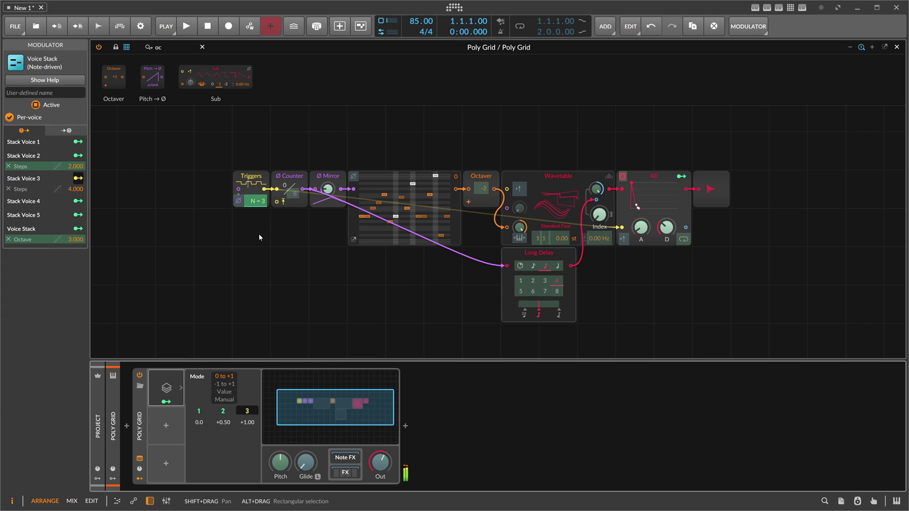
pyautogui.click(247, 412)
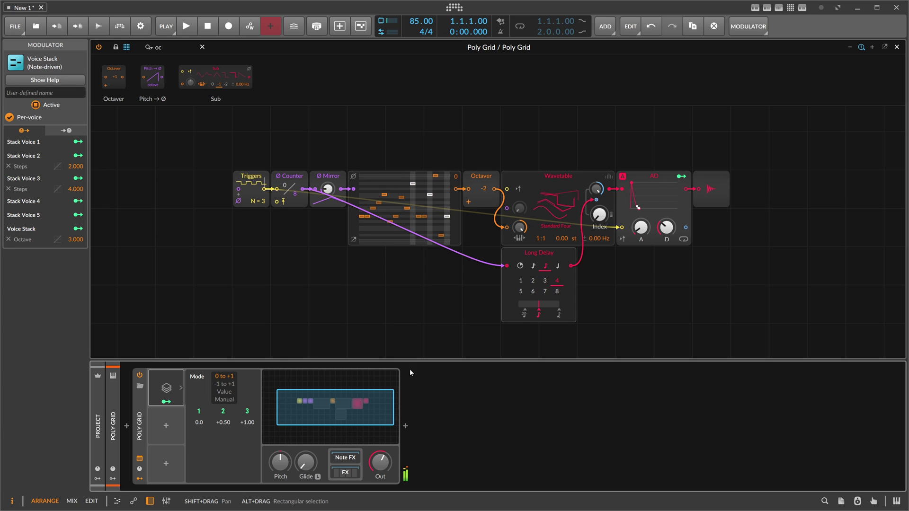
# Step: Open the Poly Grid's FX chain and review its Convolution, Chorus+, Delay+ and Delay-2 devices
pyautogui.click(349, 473)
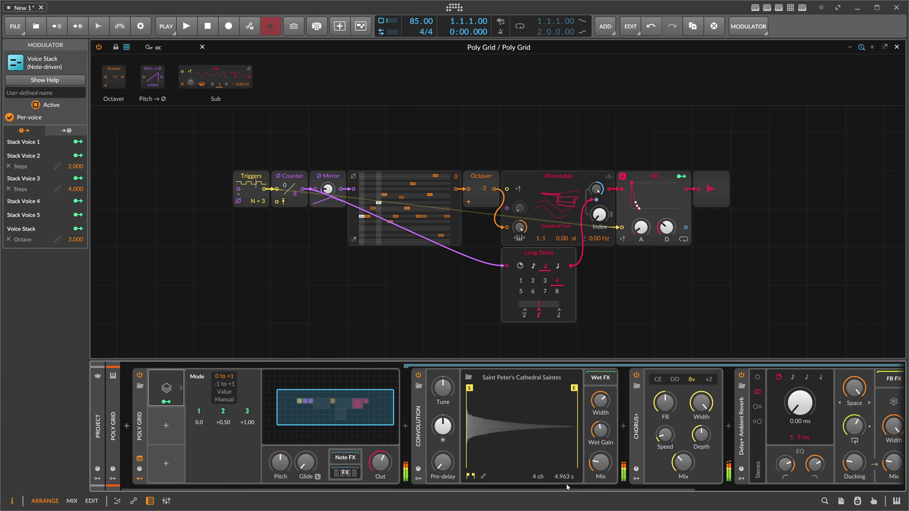
pyautogui.moveTo(568, 489); pyautogui.dragTo(744, 490)
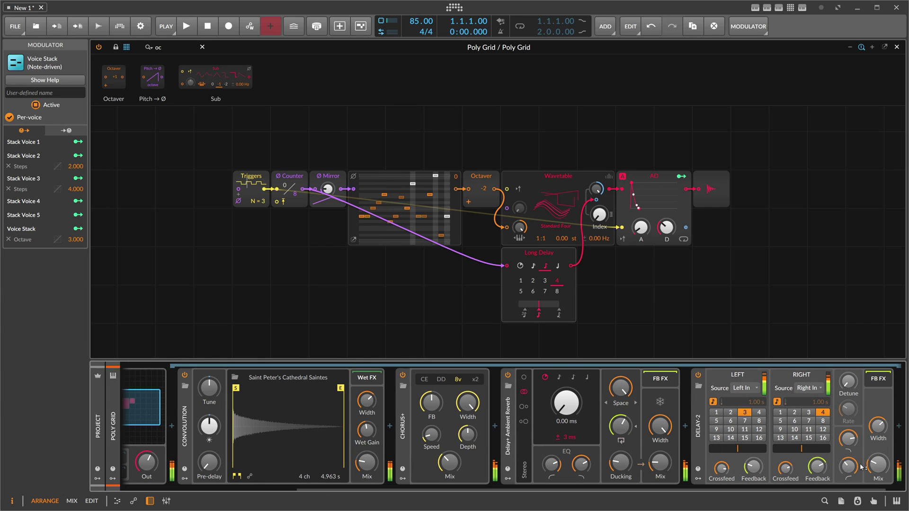
pyautogui.click(879, 464)
pyautogui.moveTo(450, 463); pyautogui.dragTo(228, 473)
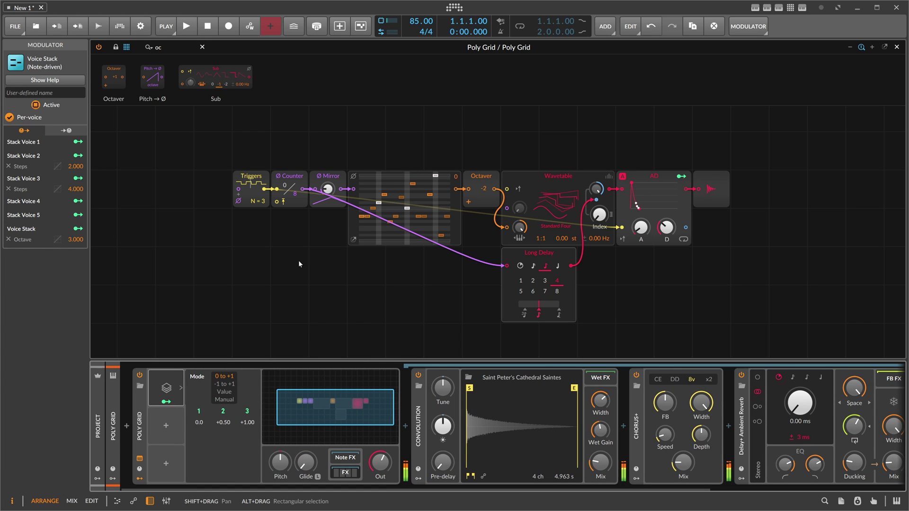
# Step: Set the Octaver's shift to -3 and insert a Sallen-Key filter between the Wavetable and the AD envelope
pyautogui.moveTo(485, 193); pyautogui.dragTo(485, 199)
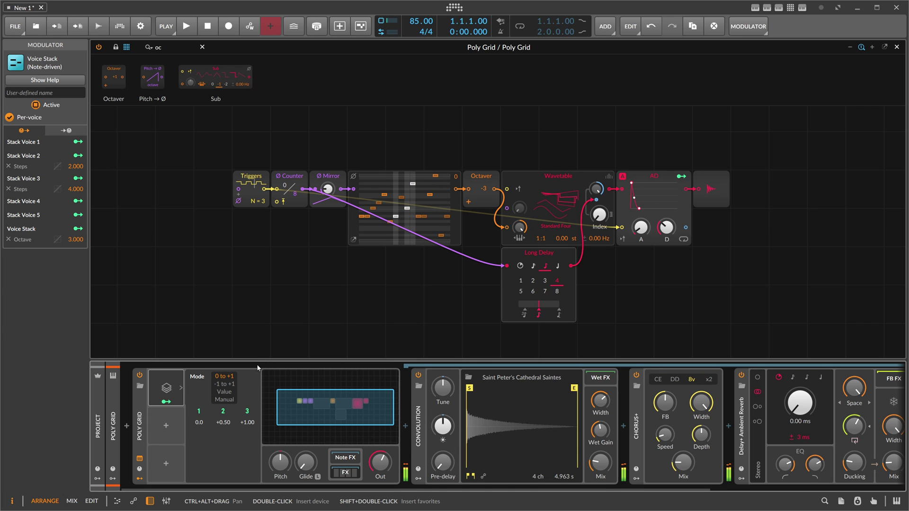
pyautogui.moveTo(168, 48); pyautogui.dragTo(125, 53)
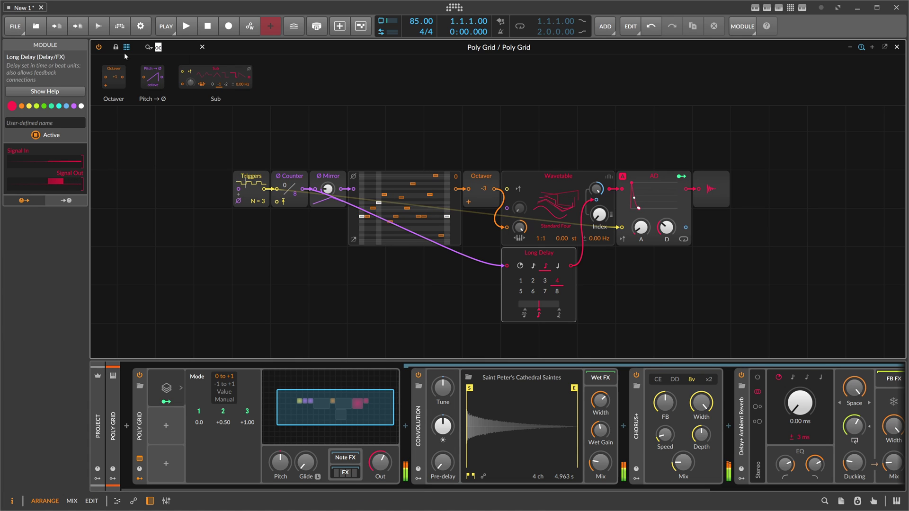
pyautogui.write('sall')
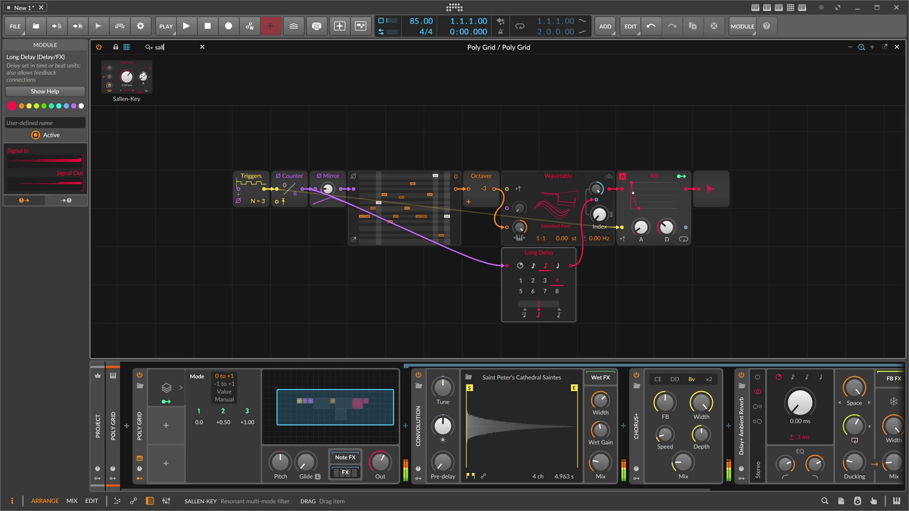
pyautogui.moveTo(143, 75); pyautogui.dragTo(577, 161)
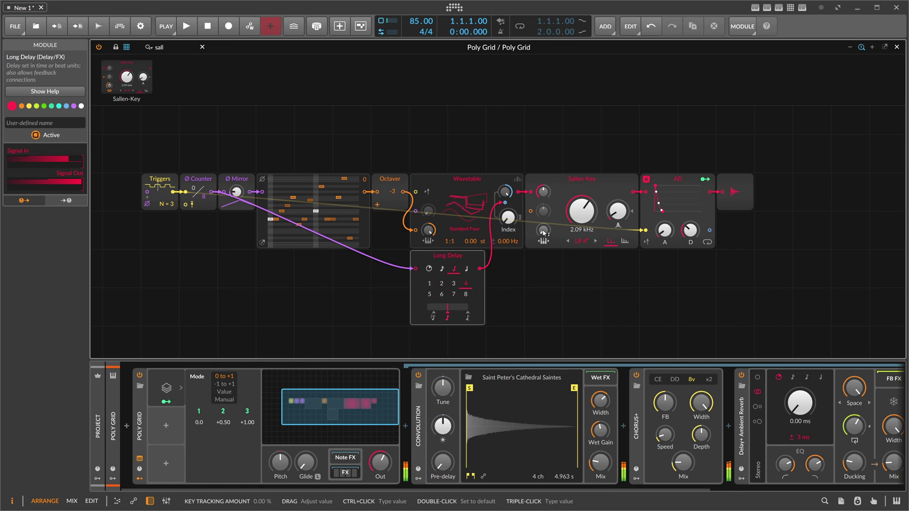
# Step: Set the Sallen-Key to BP 4 mode with a 262 Hz cutoff and 98.9 % resonance
pyautogui.moveTo(582, 211); pyautogui.dragTo(582, 235)
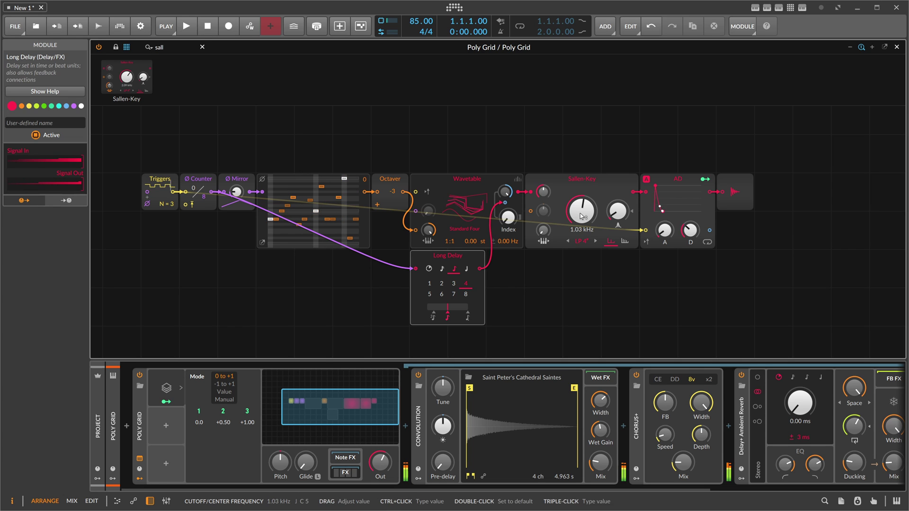
pyautogui.click(585, 244)
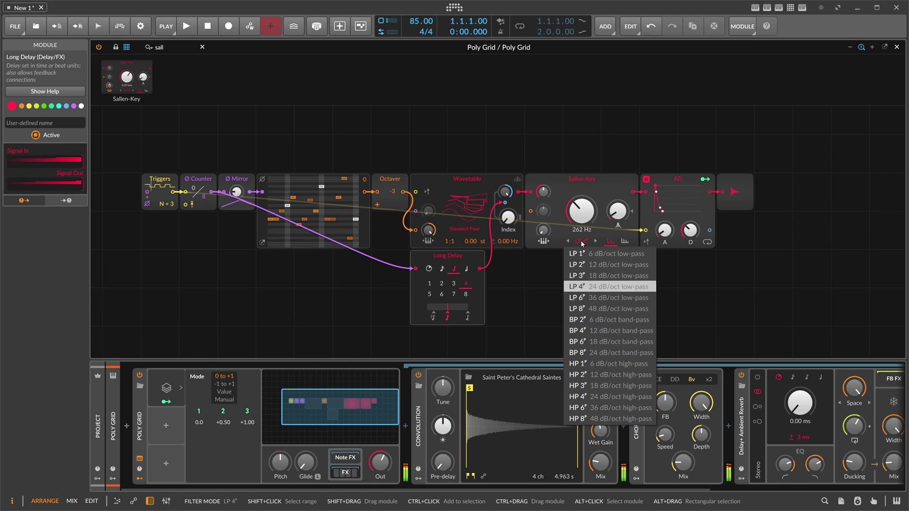
pyautogui.click(591, 331)
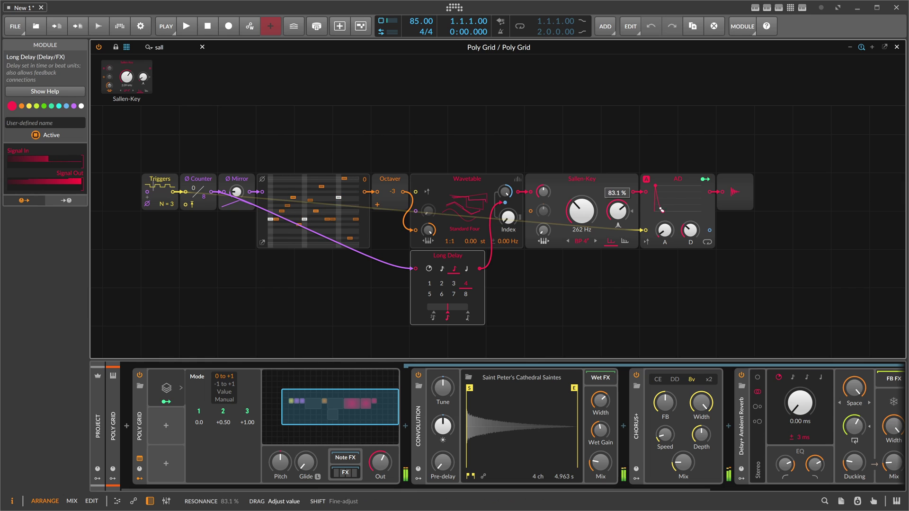
pyautogui.moveTo(618, 211); pyautogui.dragTo(618, 205)
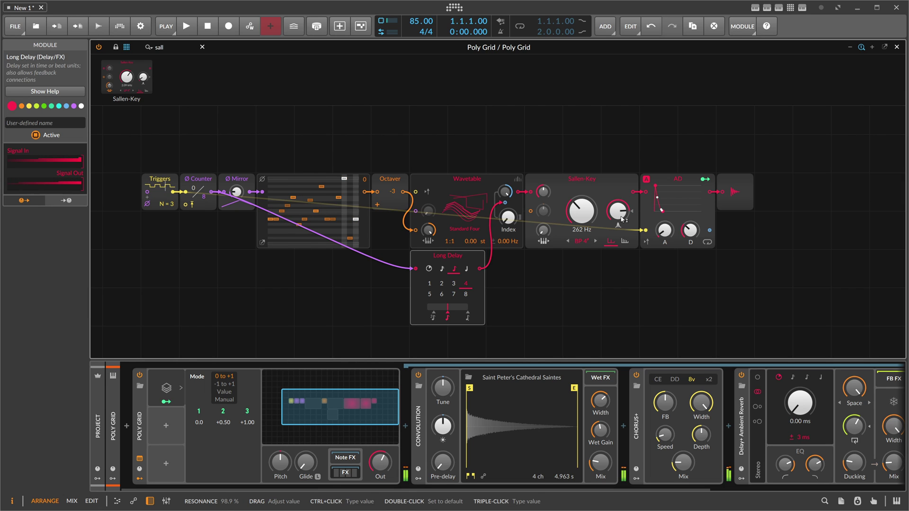
# Step: Duplicate the Long Delay, patch it from the Octaver to the Sallen-Key's cutoff modulation input, and set its delay to 8 eighths
pyautogui.moveTo(445, 257); pyautogui.dragTo(522, 258)
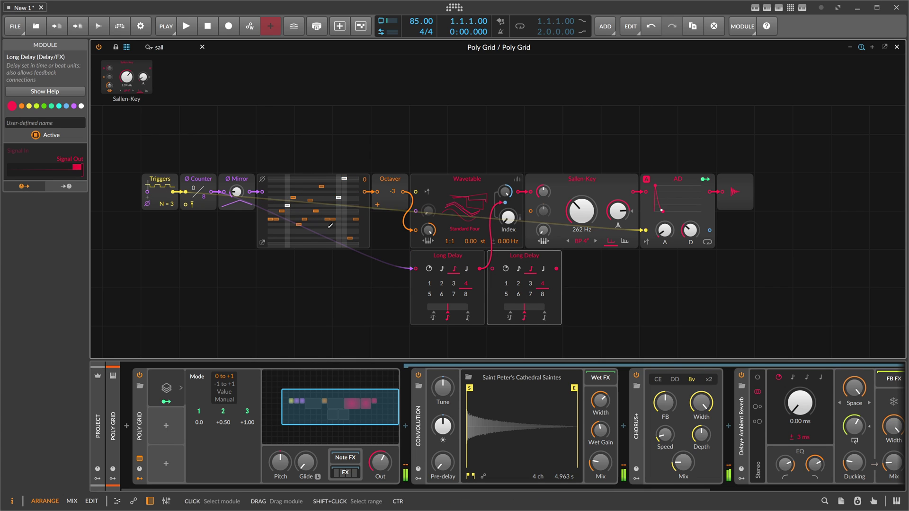
pyautogui.moveTo(403, 192); pyautogui.dragTo(491, 268)
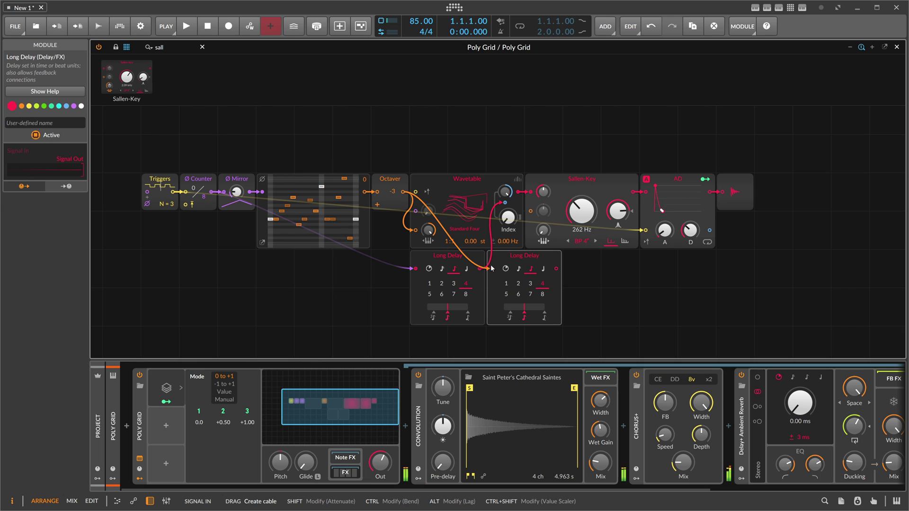
pyautogui.moveTo(557, 270); pyautogui.dragTo(547, 229)
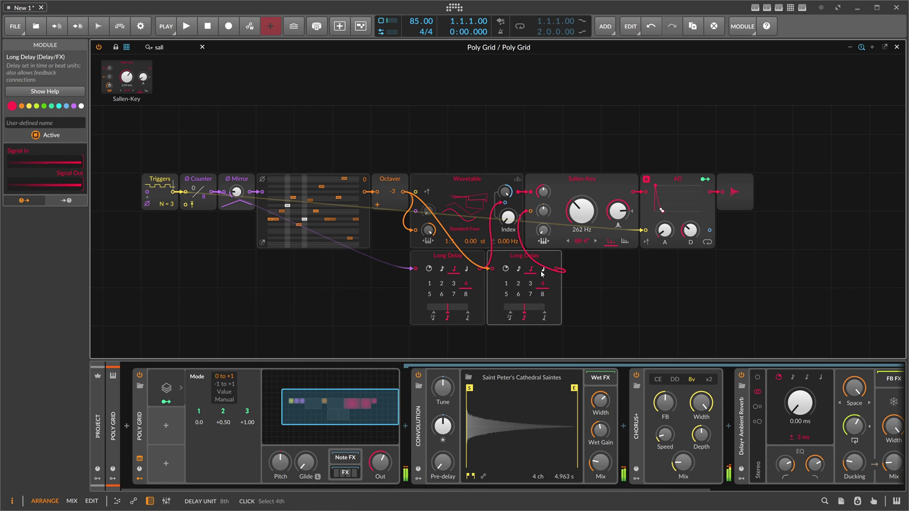
pyautogui.click(542, 294)
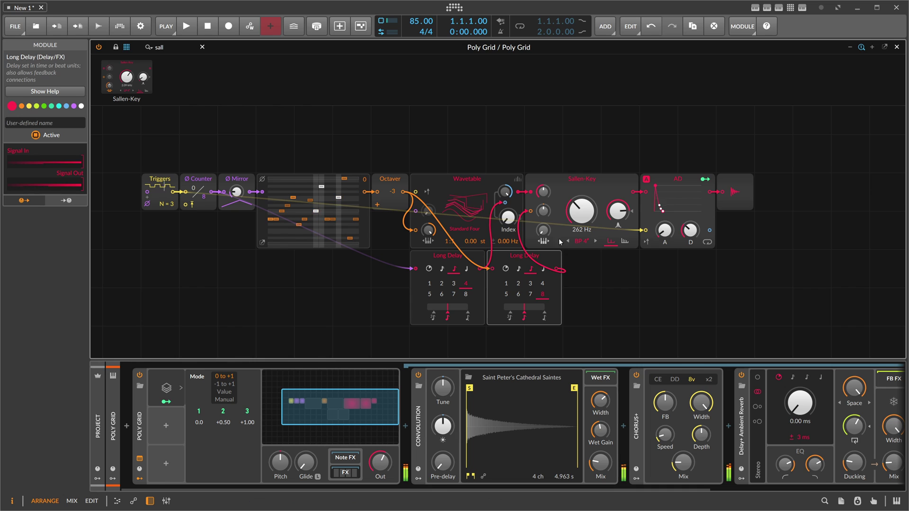
# Step: Raise the Sallen-Key's cutoff modulation amount and switch its filter mode to BP 2
pyautogui.moveTo(547, 217)
pyautogui.mouseDown()
pyautogui.moveTo(548, 199)
pyautogui.moveTo(548, 217)
pyautogui.mouseUp()
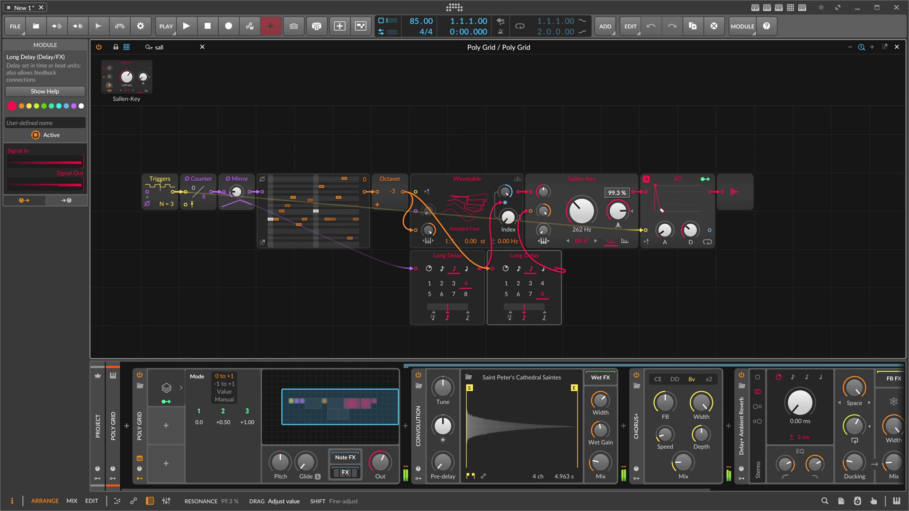
pyautogui.click(568, 241)
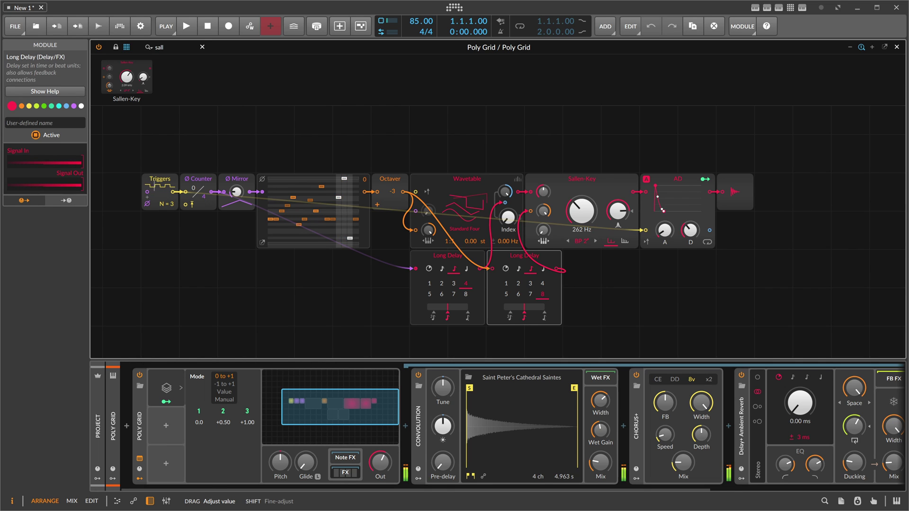
# Step: Insert a Clock Quantize module between the Triggers and the Ø Counter
pyautogui.moveTo(199, 174); pyautogui.dragTo(304, 162)
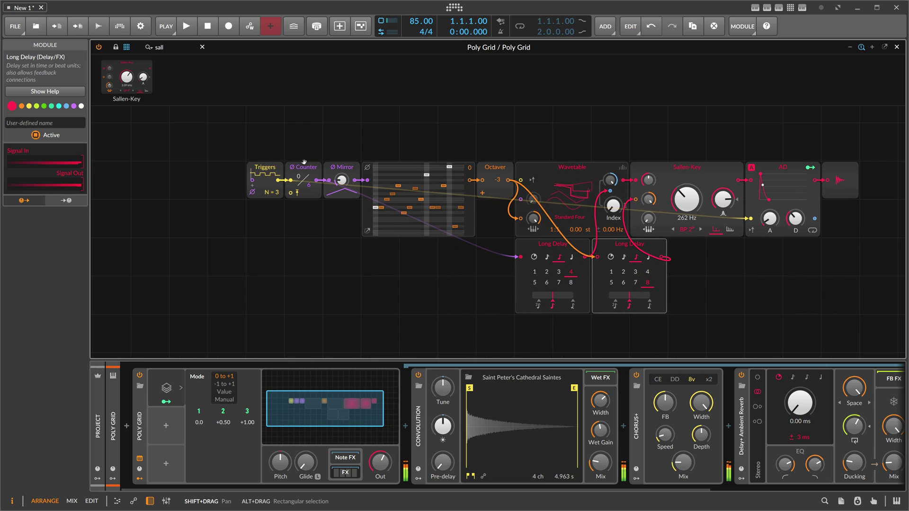
pyautogui.click(202, 47)
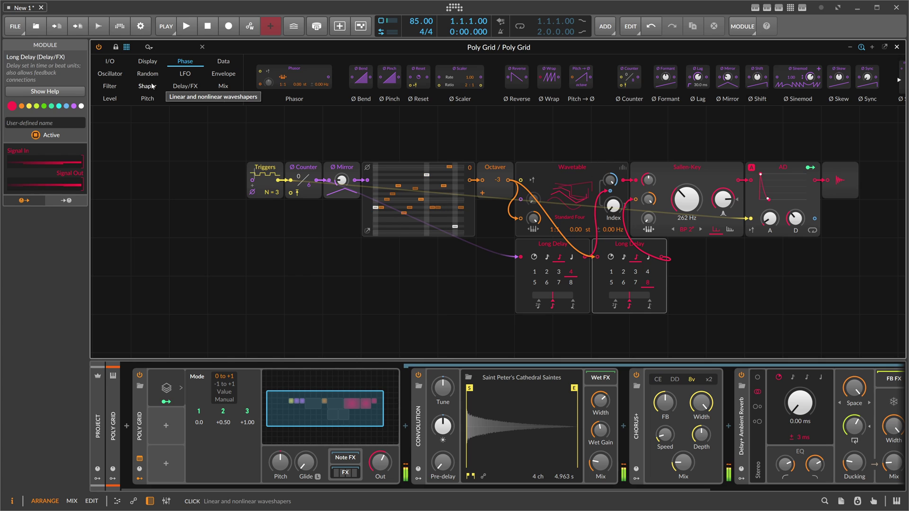
pyautogui.write('qu')
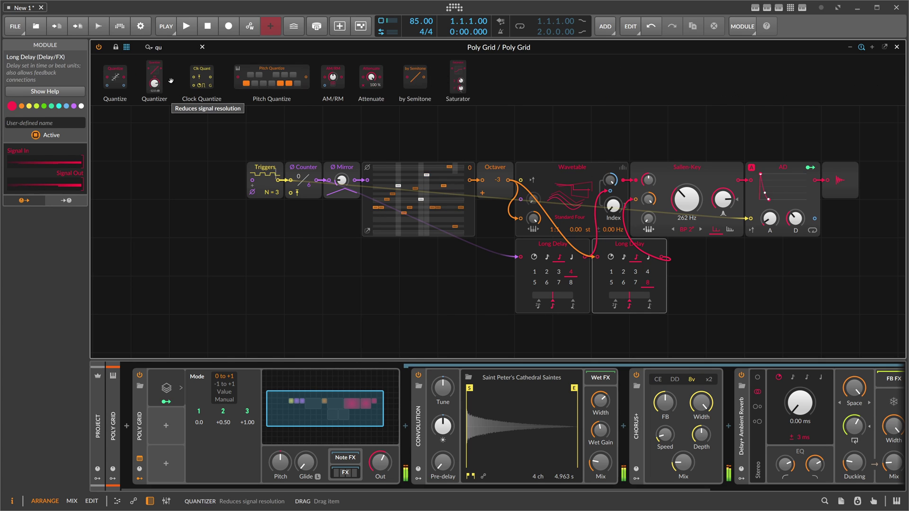
pyautogui.write('a')
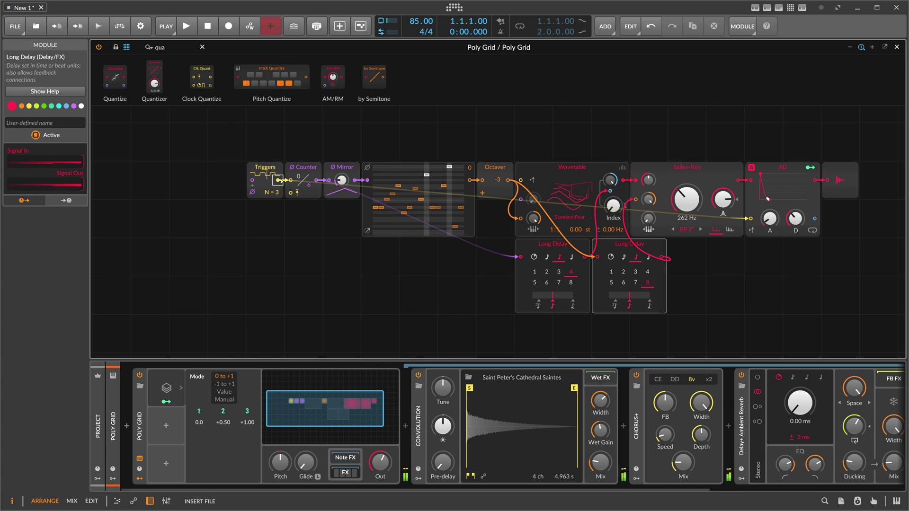
pyautogui.moveTo(280, 180); pyautogui.dragTo(280, 181)
# Step: Add a second Triggers module with N = 16 beneath the first and patch it into the Clock Quantize's clock input
pyautogui.write('tri')
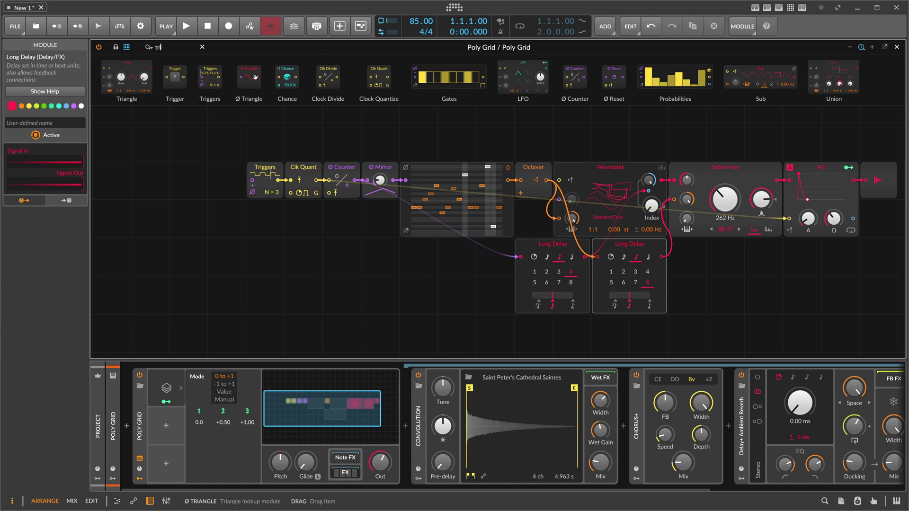
pyautogui.moveTo(223, 117); pyautogui.dragTo(279, 214)
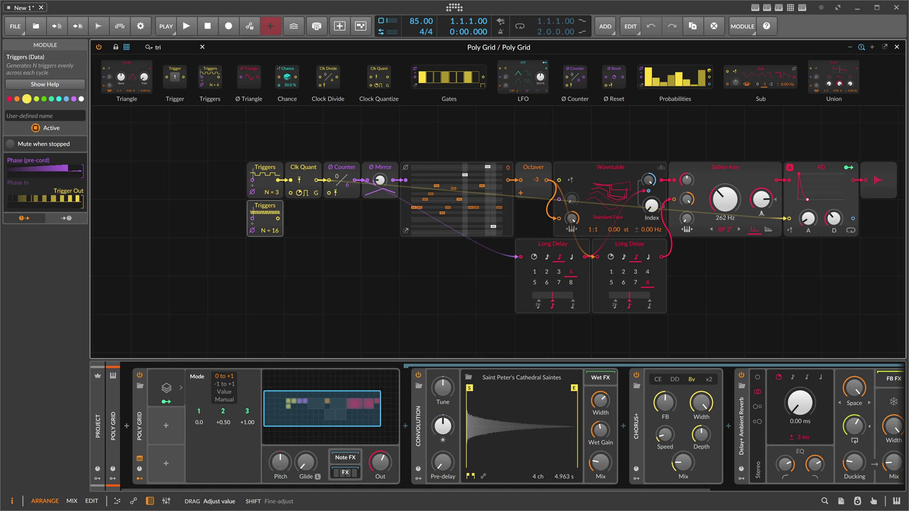
pyautogui.moveTo(279, 218); pyautogui.dragTo(290, 194)
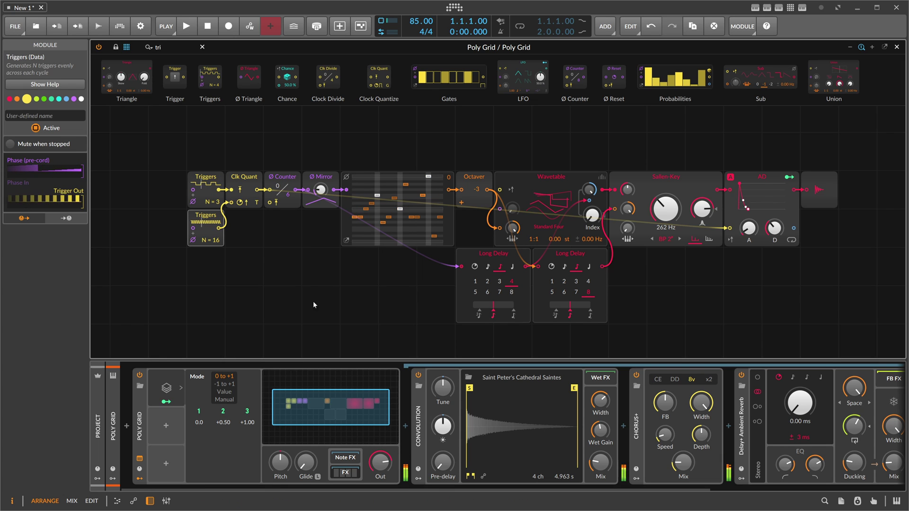
# Step: Set the Octaver's octave shift to -2 and the Ø Counter's step count to 13
pyautogui.moveTo(477, 191); pyautogui.dragTo(477, 183)
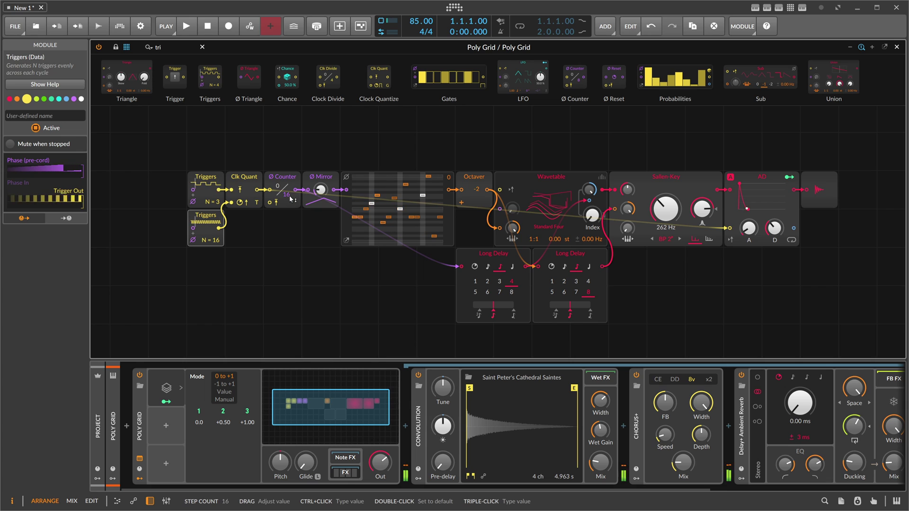
pyautogui.moveTo(291, 198); pyautogui.dragTo(290, 207)
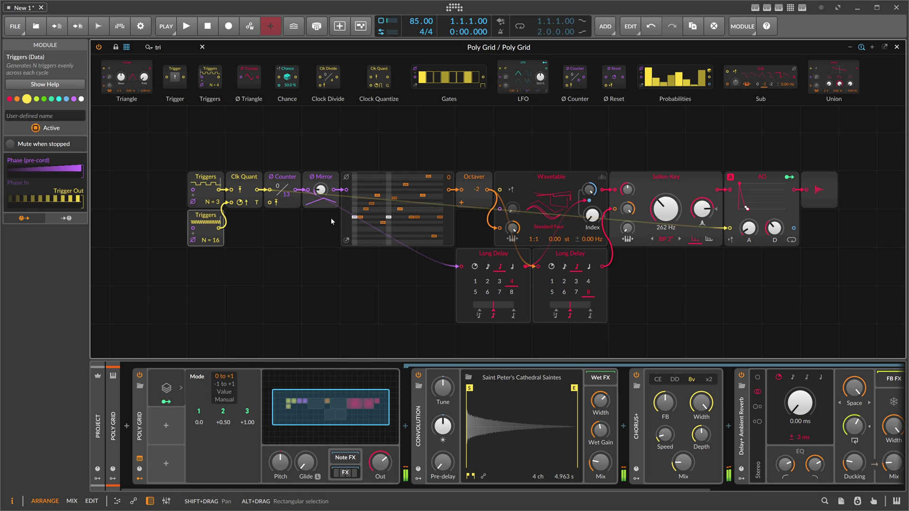
# Step: Switch the Sallen-Key's filter mode to BP 8 and set its cutoff frequency to C5
pyautogui.click(679, 239)
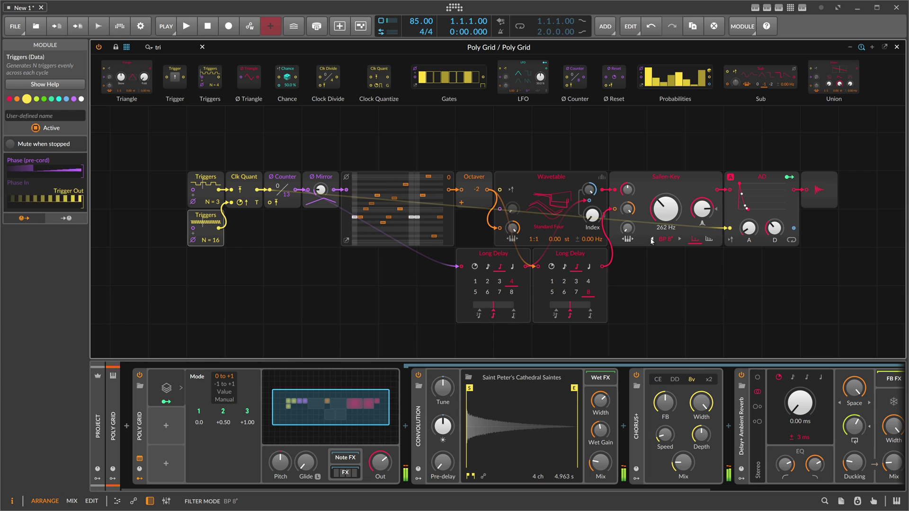
pyautogui.click(680, 239)
pyautogui.keyDown('ctrl'); pyautogui.click(668, 213); pyautogui.keyUp('ctrl')
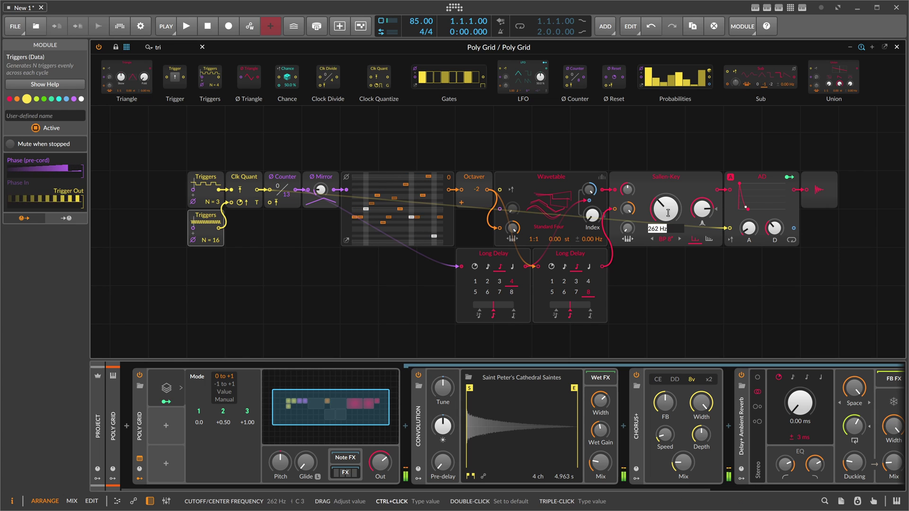
pyautogui.write('C5')
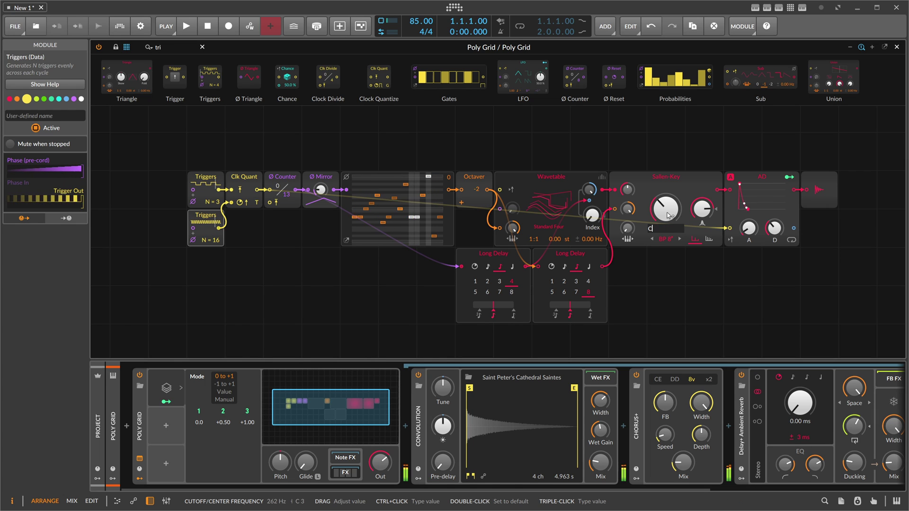
pyautogui.press('Return')
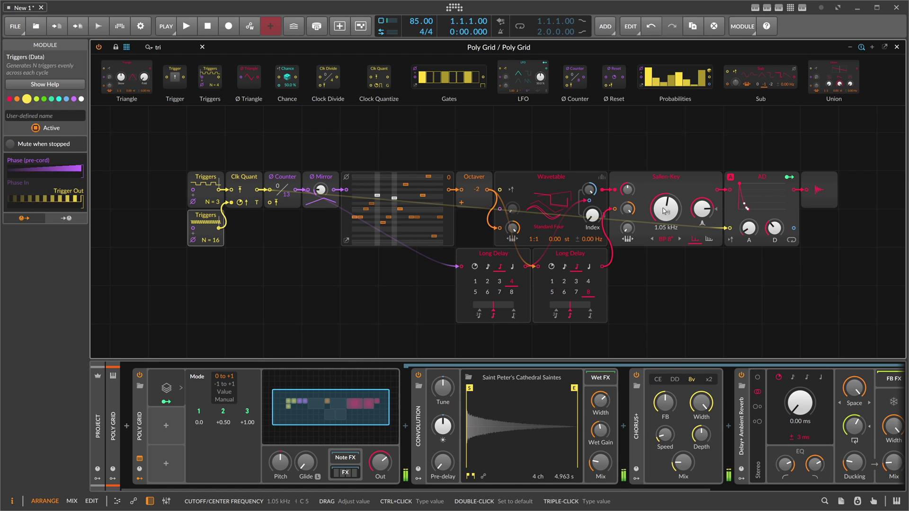
pyautogui.moveTo(703, 208); pyautogui.dragTo(702, 207)
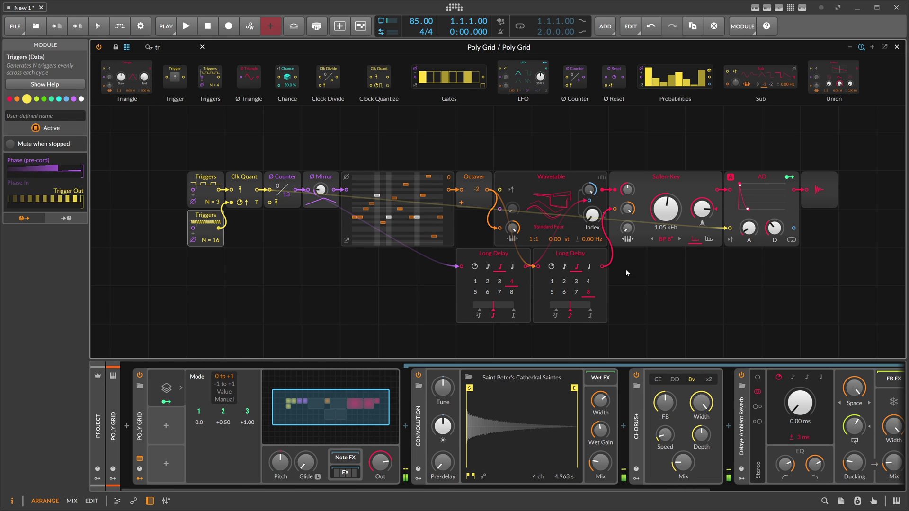
# Step: Add a Sub oscillator beneath the Wavetable, relocating the two Long Delays to make room, and patch the Octaver's output into its pitch input
pyautogui.moveTo(626, 270); pyautogui.dragTo(537, 255)
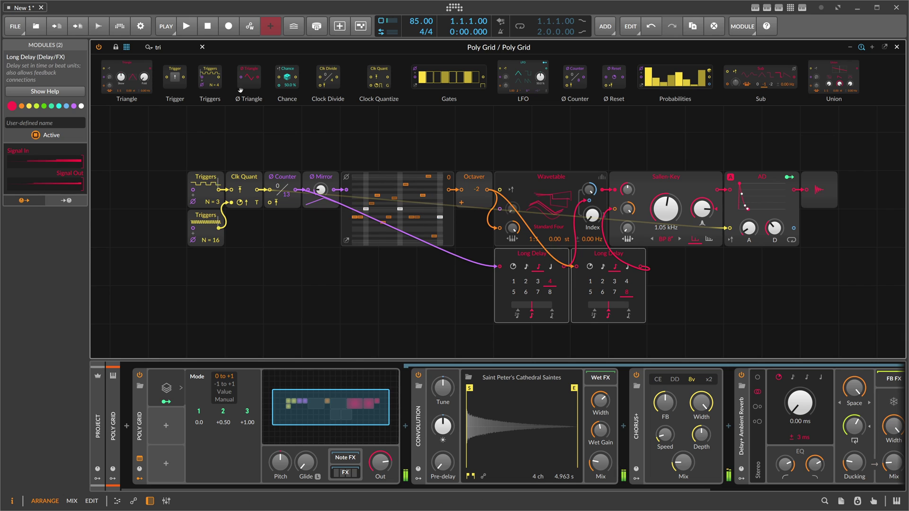
pyautogui.moveTo(190, 47); pyautogui.dragTo(667, 268)
pyautogui.write('sub')
pyautogui.moveTo(449, 275); pyautogui.dragTo(489, 267)
pyautogui.moveTo(682, 273); pyautogui.dragTo(529, 272)
pyautogui.moveTo(487, 190); pyautogui.dragTo(500, 277)
pyautogui.click(546, 278)
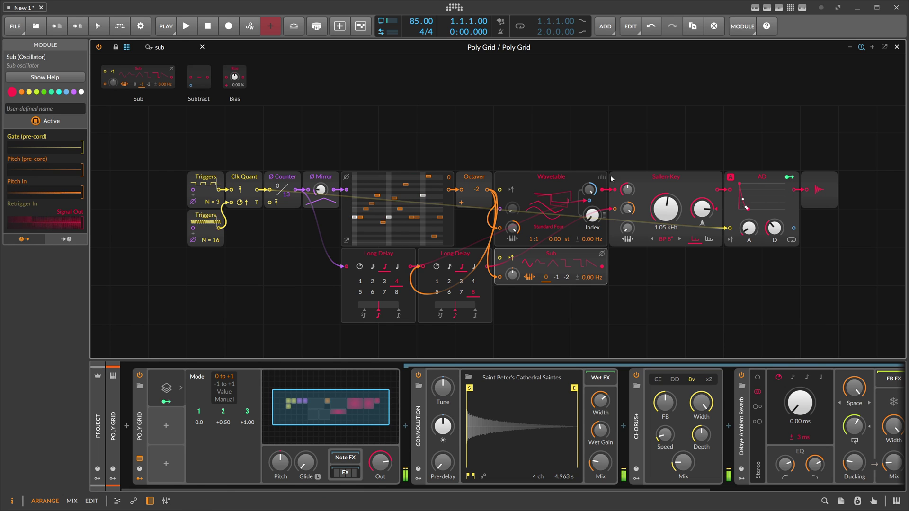
# Step: Insert a Mixer between the Sallen-Key and the AD envelope, and patch the Sub's output into its second channel
pyautogui.moveTo(167, 48); pyautogui.dragTo(108, 52)
pyautogui.write('mix')
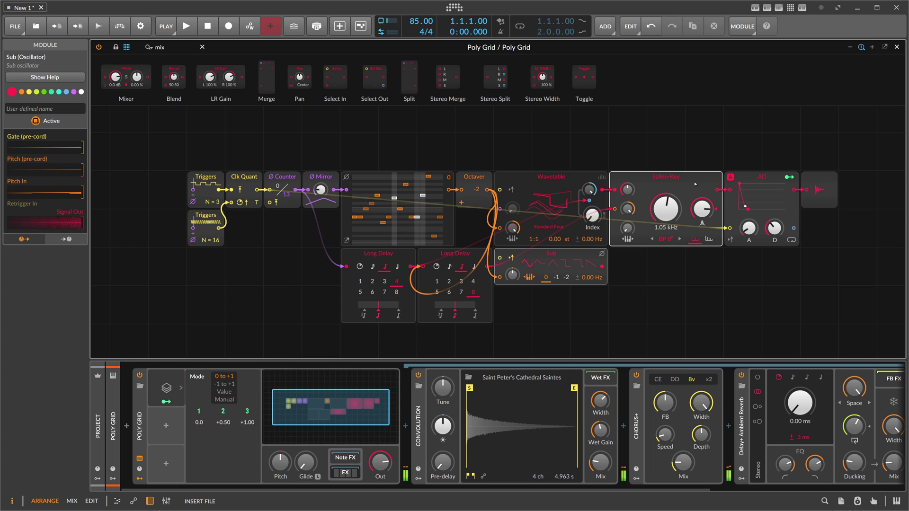
pyautogui.press('Return')
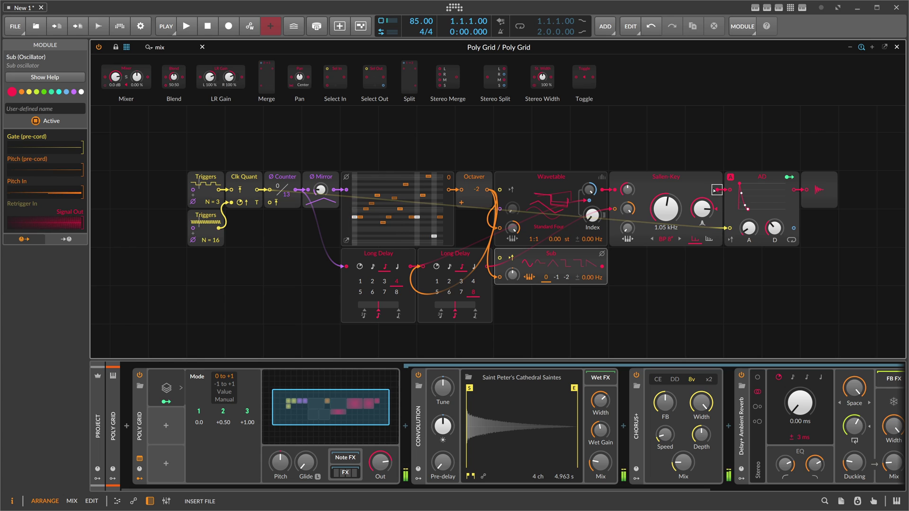
pyautogui.moveTo(708, 257); pyautogui.dragTo(746, 239)
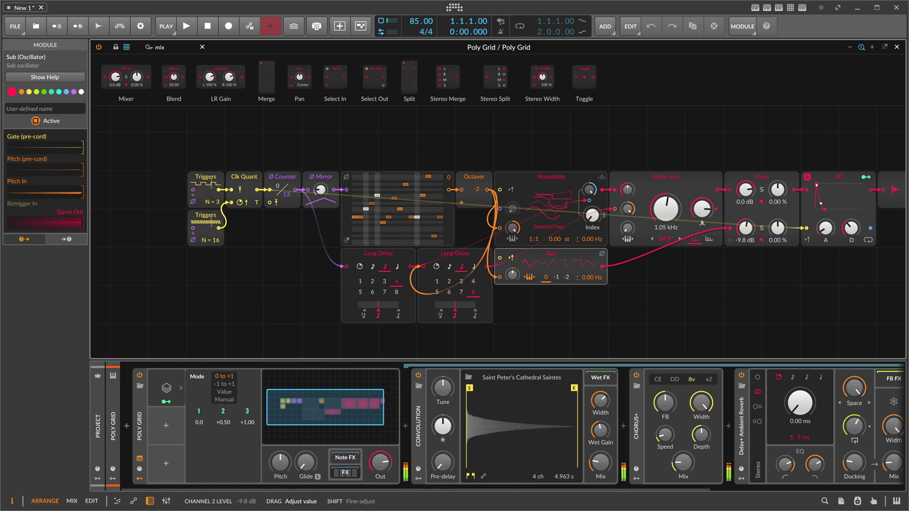
pyautogui.moveTo(512, 275); pyautogui.dragTo(512, 227)
pyautogui.click(530, 277)
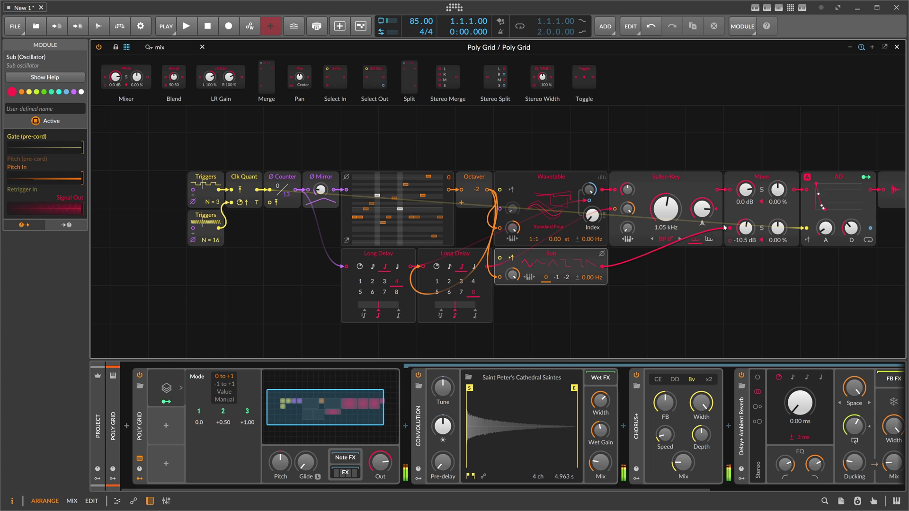
pyautogui.moveTo(746, 227); pyautogui.dragTo(746, 232)
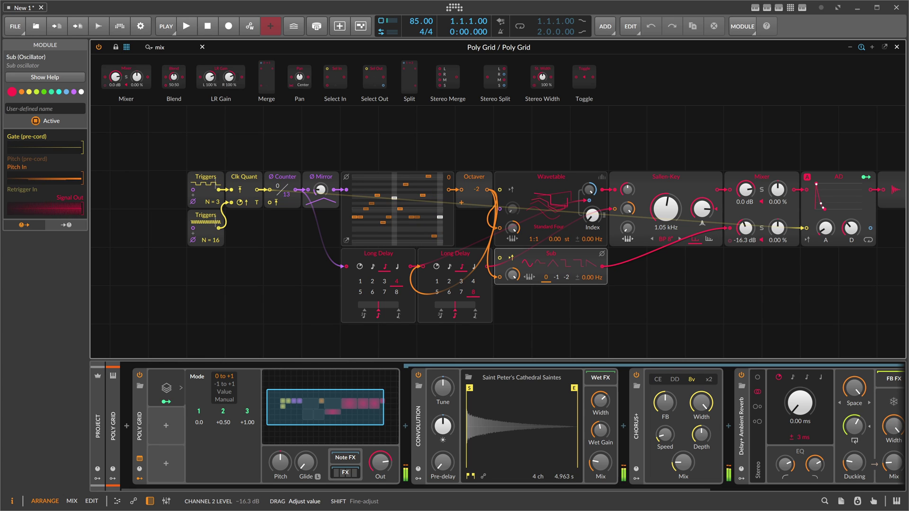
# Step: Try different Sallen-Key cutoff frequencies, including C6 (2.09 kHz), the 262 Hz default and C4
pyautogui.keyDown('ctrl'); pyautogui.click(666, 214); pyautogui.keyUp('ctrl')
pyautogui.write('2.09')
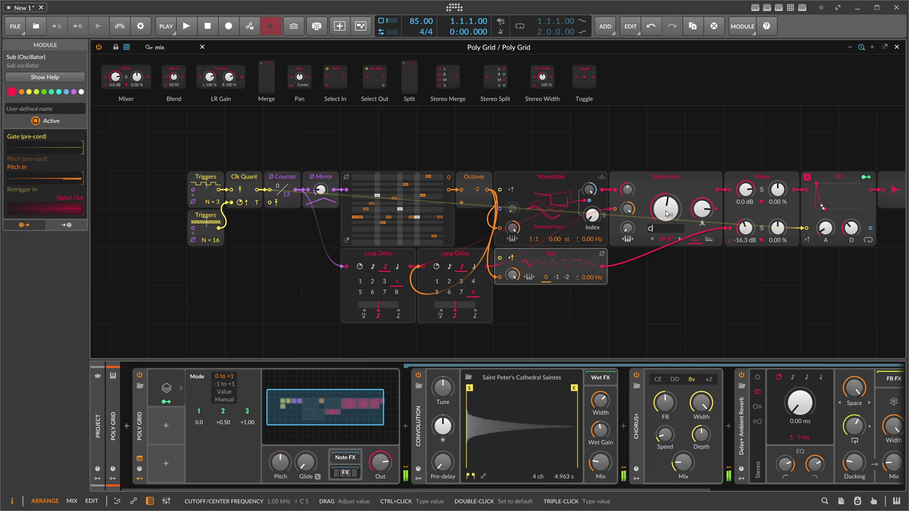
pyautogui.press('Return')
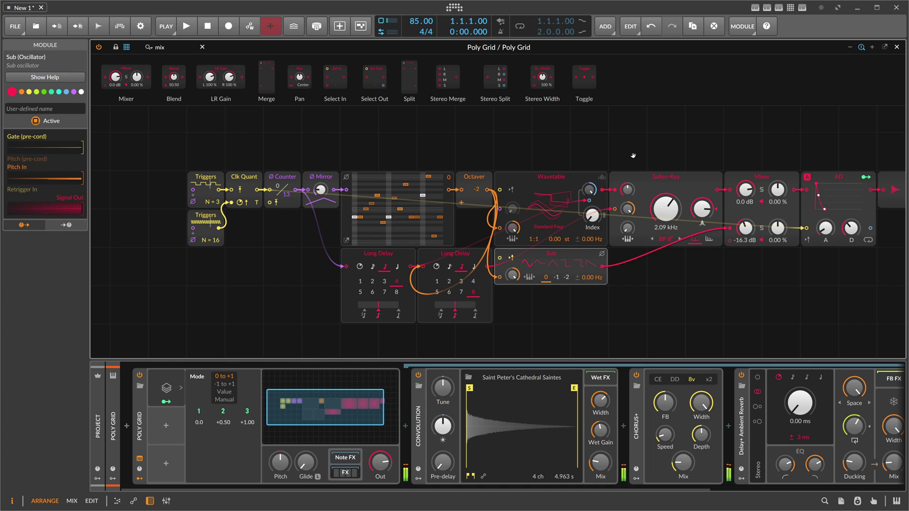
pyautogui.moveTo(632, 154); pyautogui.dragTo(519, 175)
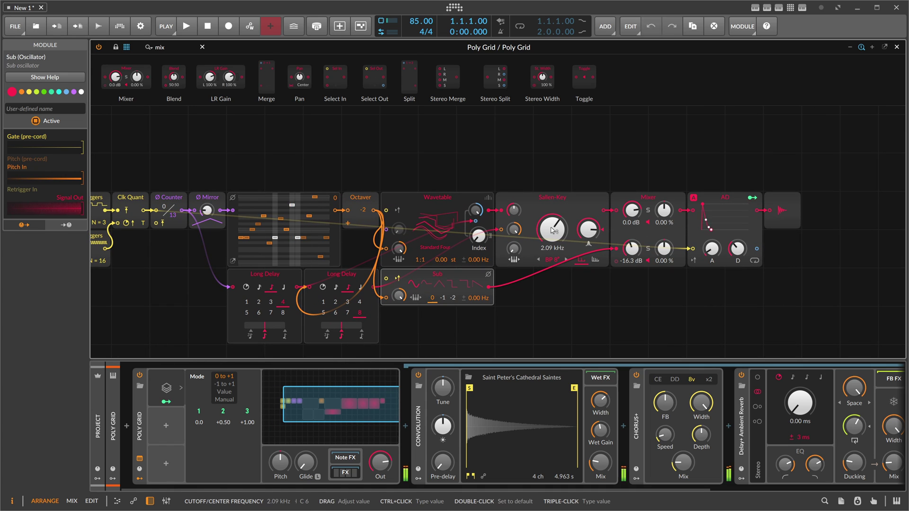
pyautogui.moveTo(551, 221); pyautogui.dragTo(551, 234)
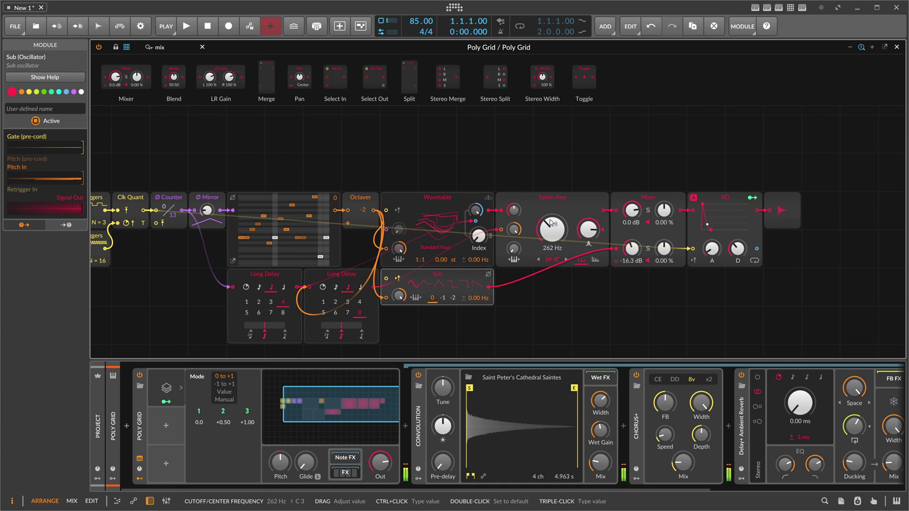
pyautogui.keyDown('ctrl'); pyautogui.click(557, 233); pyautogui.keyUp('ctrl')
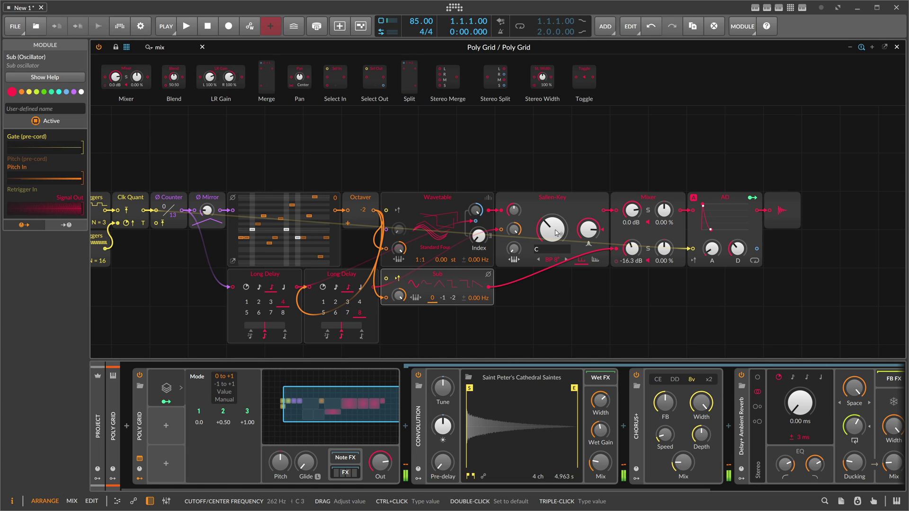
pyautogui.write('C36')
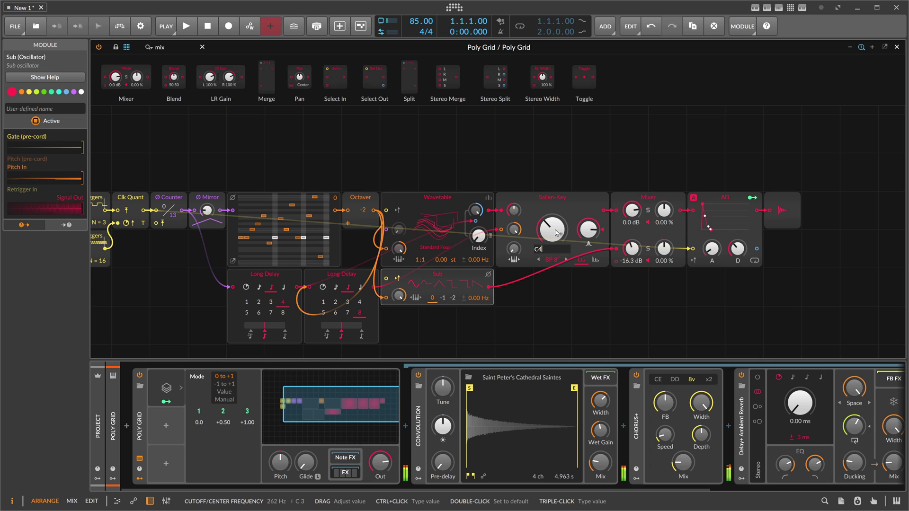
pyautogui.press('Return')
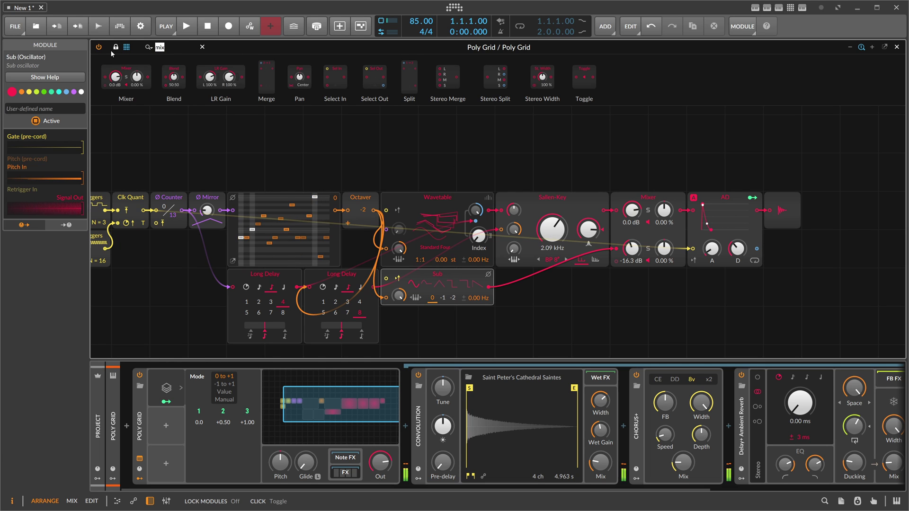
# Step: Insert an Octaver between the second Long Delay and the Sallen-Key's cutoff modulation input, and reset the filter cutoff to 262 Hz
pyautogui.write('oc')
pyautogui.moveTo(114, 76); pyautogui.dragTo(502, 230)
pyautogui.doubleClick(478, 325)
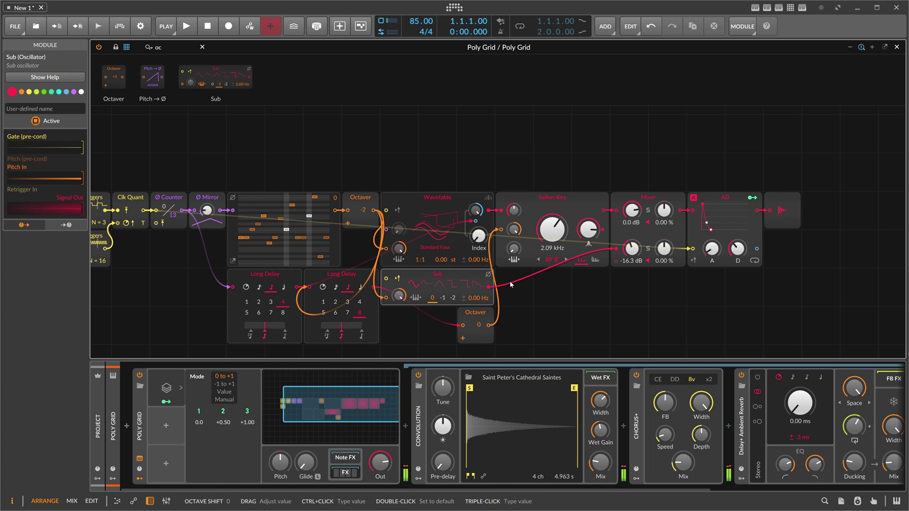
pyautogui.doubleClick(551, 230)
pyautogui.moveTo(478, 325); pyautogui.dragTo(479, 331)
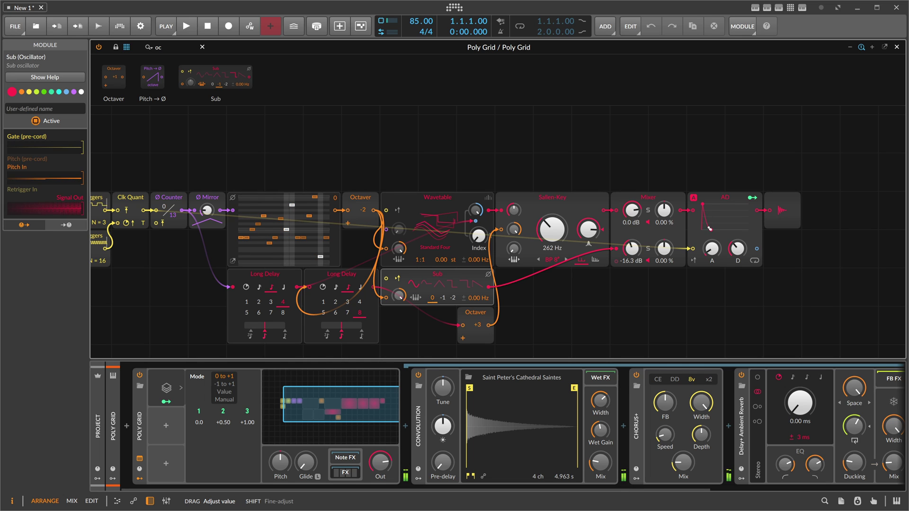
# Step: Place two chained Octavers beneath the Sub, with the first shifted 0 and the second +2 octaves
pyautogui.moveTo(478, 326); pyautogui.dragTo(479, 326)
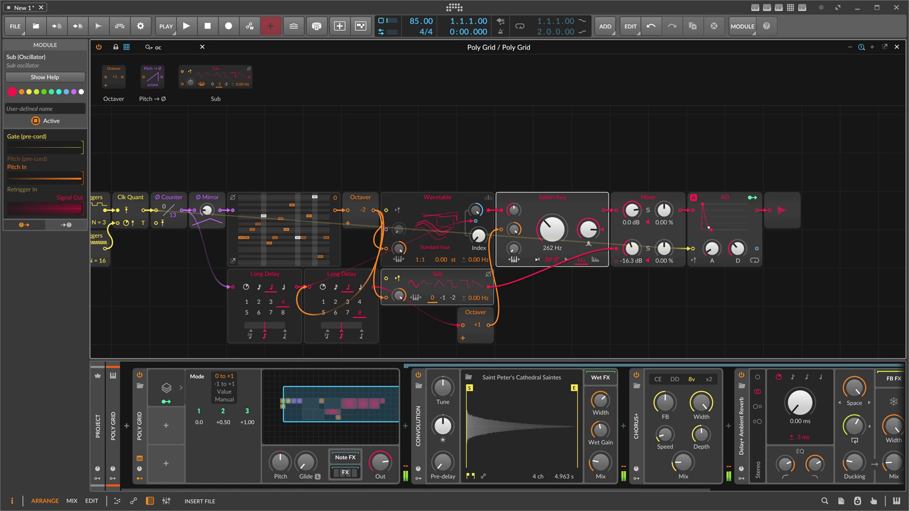
pyautogui.moveTo(536, 259); pyautogui.dragTo(440, 329)
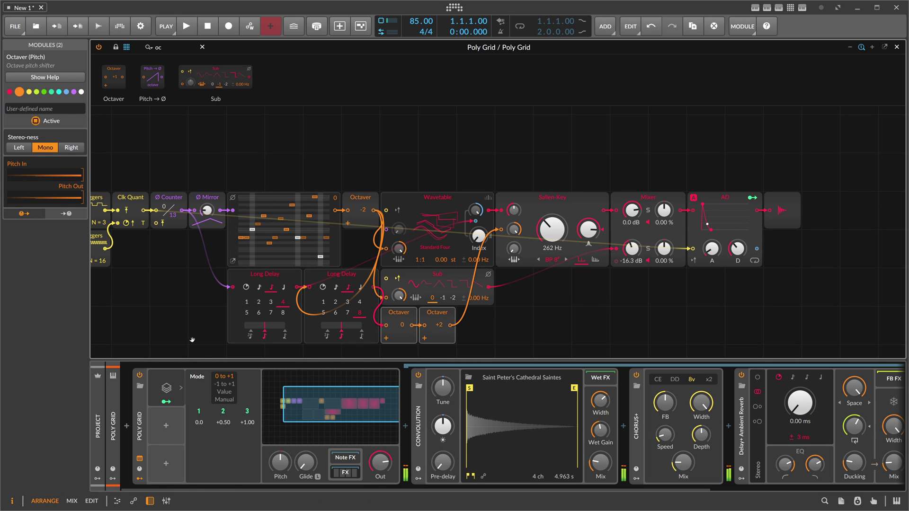
pyautogui.moveTo(201, 334); pyautogui.dragTo(254, 277)
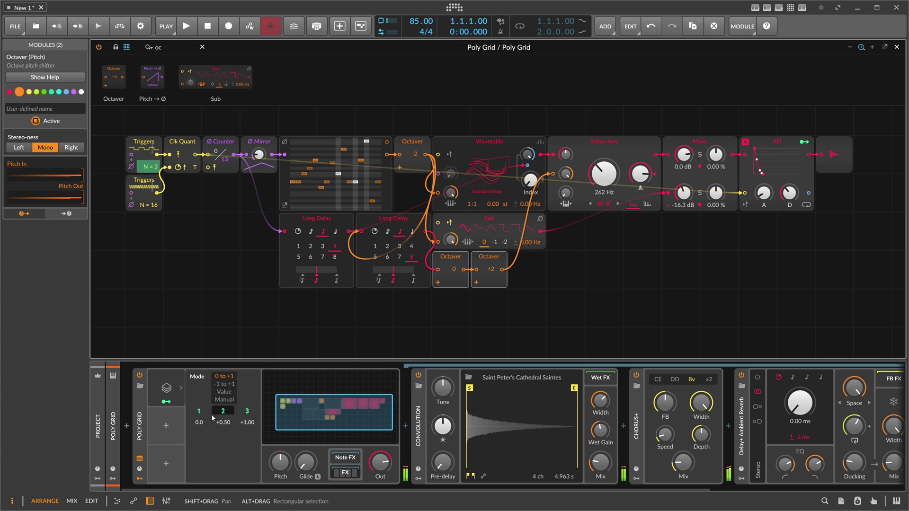
# Step: Add a Steps modulator to the Poly Grid, set it to 9 steps and randomize the step values
pyautogui.click(166, 426)
pyautogui.write('step')
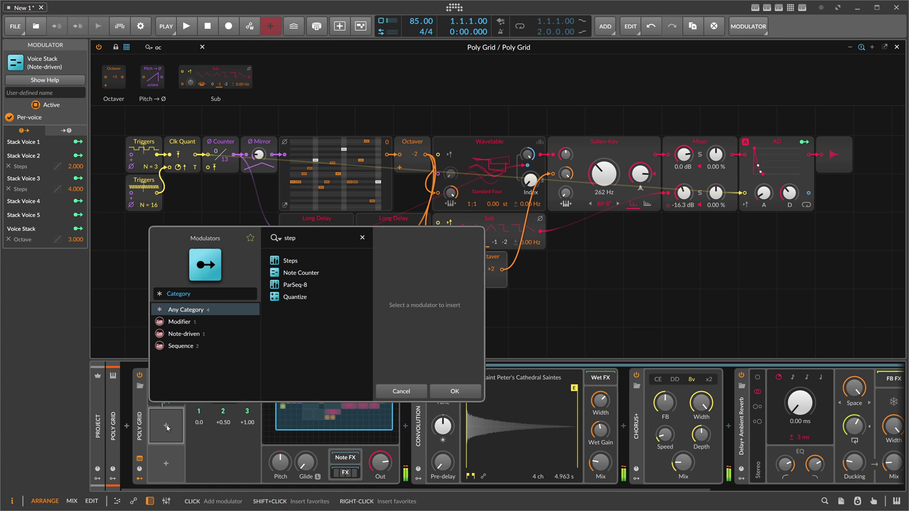
pyautogui.press('Return')
pyautogui.click(166, 427)
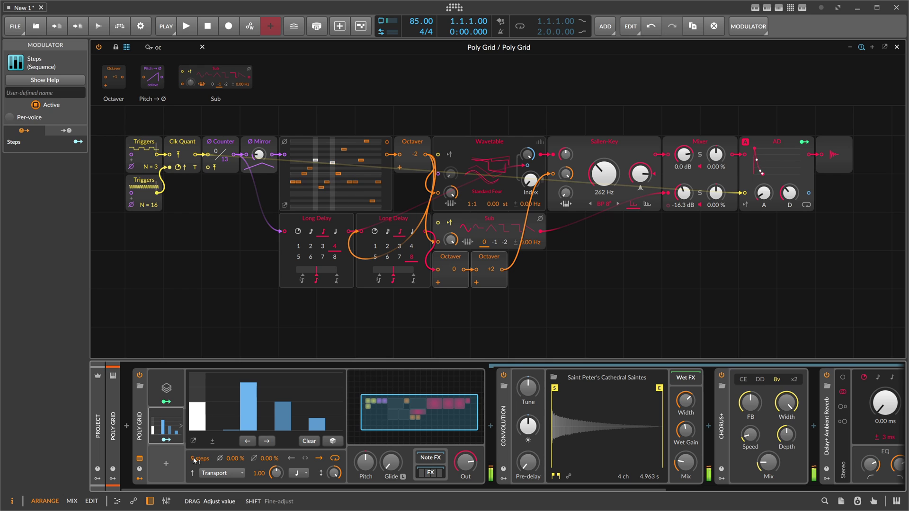
pyautogui.click(330, 441)
# Step: Map the Steps modulator to the second chained Octaver's octave shift with an amount of 4.000
pyautogui.click(166, 440)
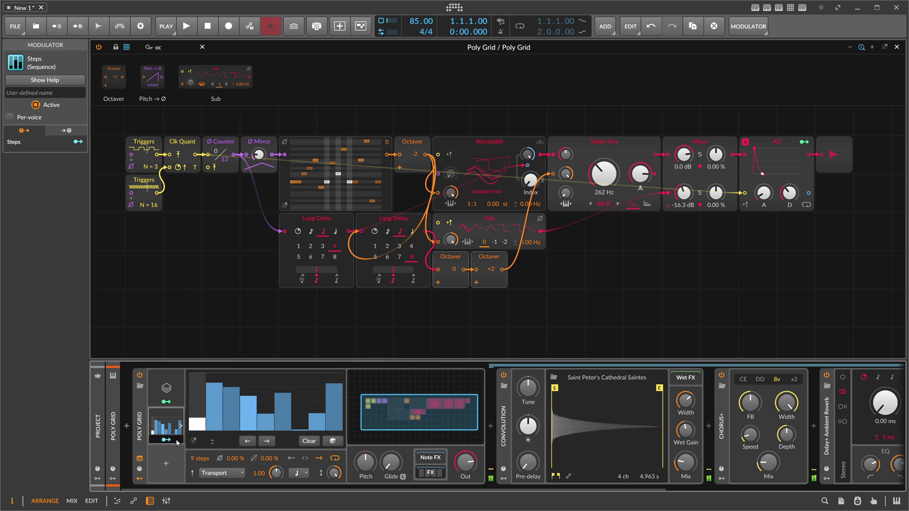
pyautogui.moveTo(494, 274); pyautogui.dragTo(490, 212)
pyautogui.click(177, 440)
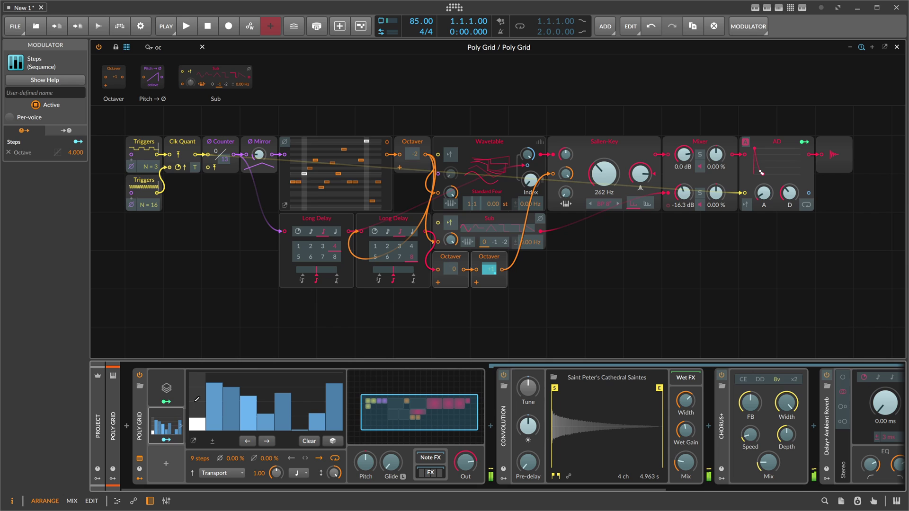
pyautogui.click(167, 440)
pyautogui.click(181, 425)
# Step: Move the Sallen-Key and the modules after it aside, and insert a Transfer module with +6.1 dB drive after the Wavetable
pyautogui.scroll(-3, 510, 285)
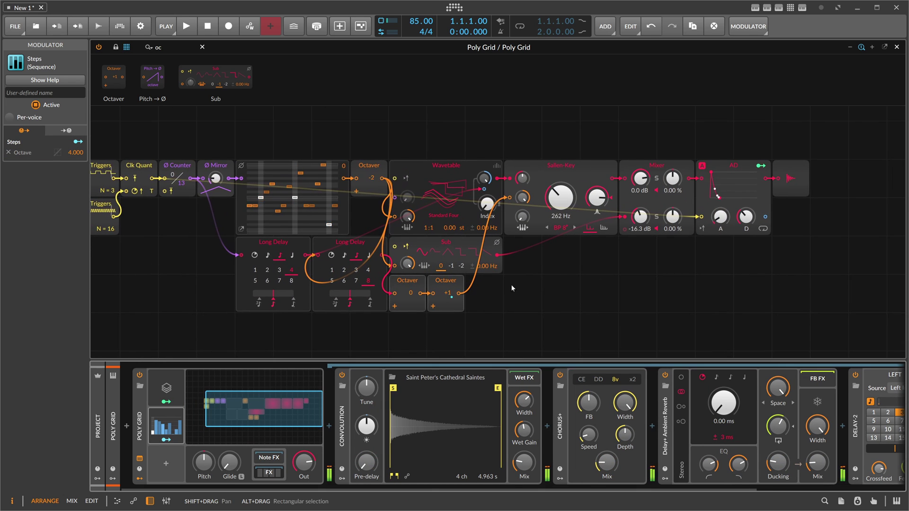
pyautogui.moveTo(407, 163); pyautogui.dragTo(427, 160)
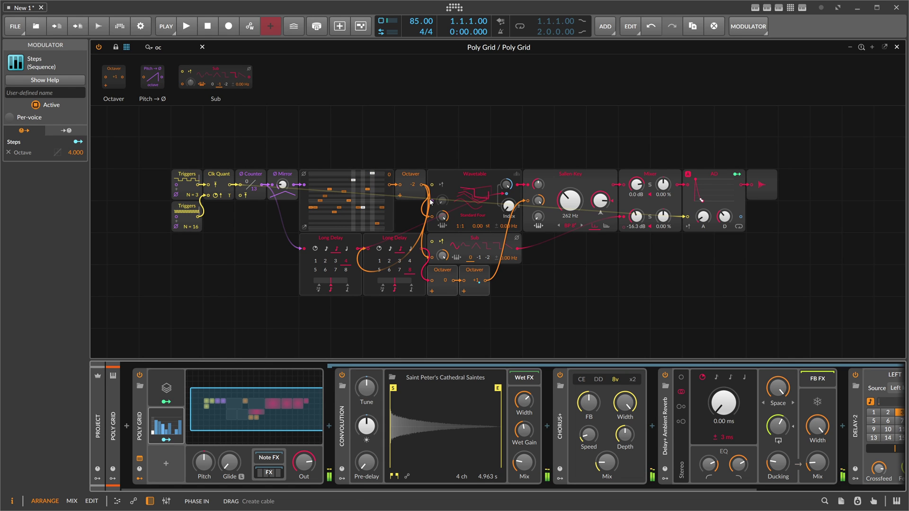
pyautogui.hotkey('ctrl', '+')
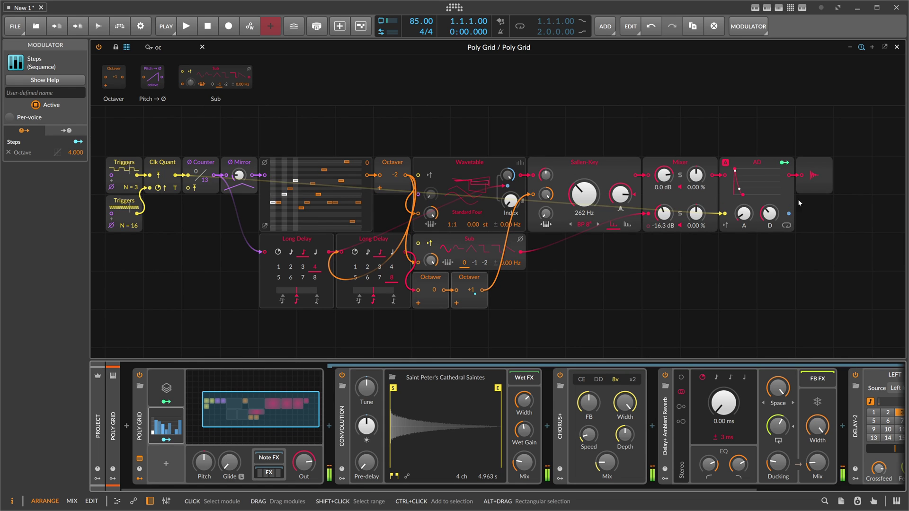
pyautogui.moveTo(826, 222); pyautogui.dragTo(577, 166)
pyautogui.moveTo(576, 165); pyautogui.dragTo(653, 166)
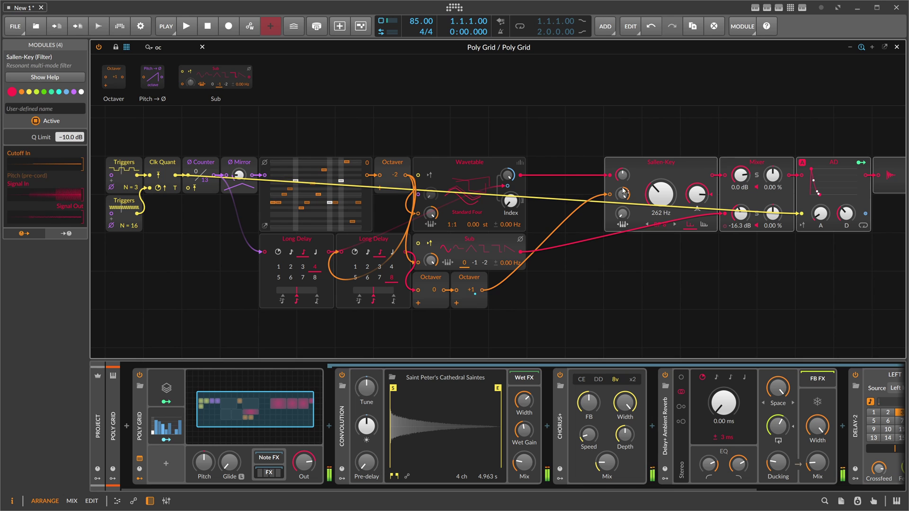
pyautogui.click(518, 166)
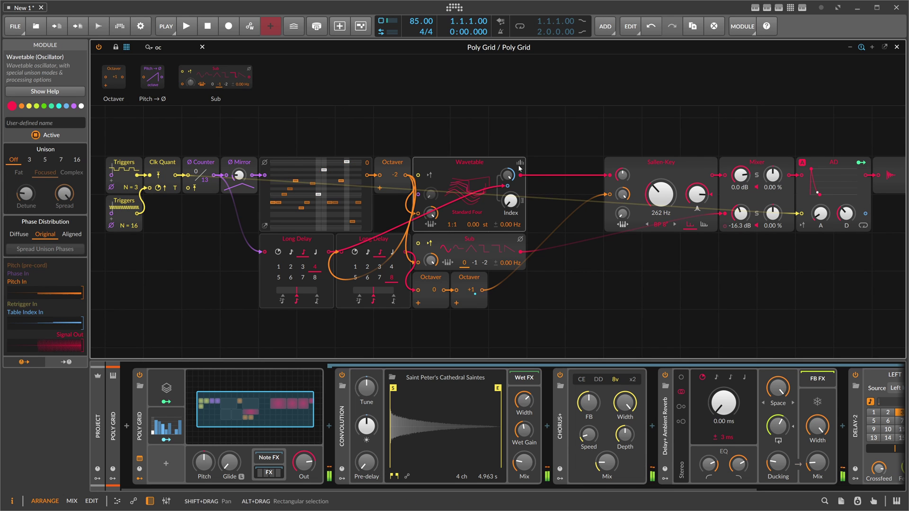
pyautogui.write('trans')
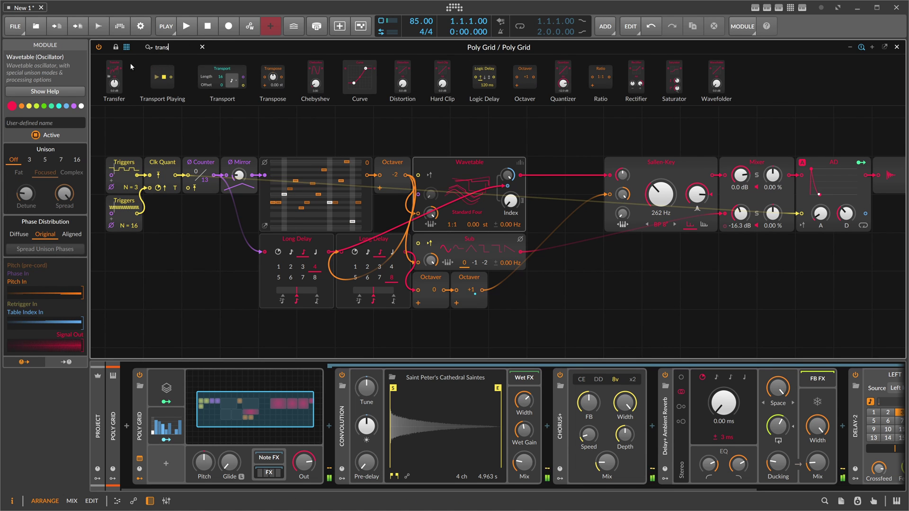
pyautogui.moveTo(114, 79); pyautogui.dragTo(542, 177)
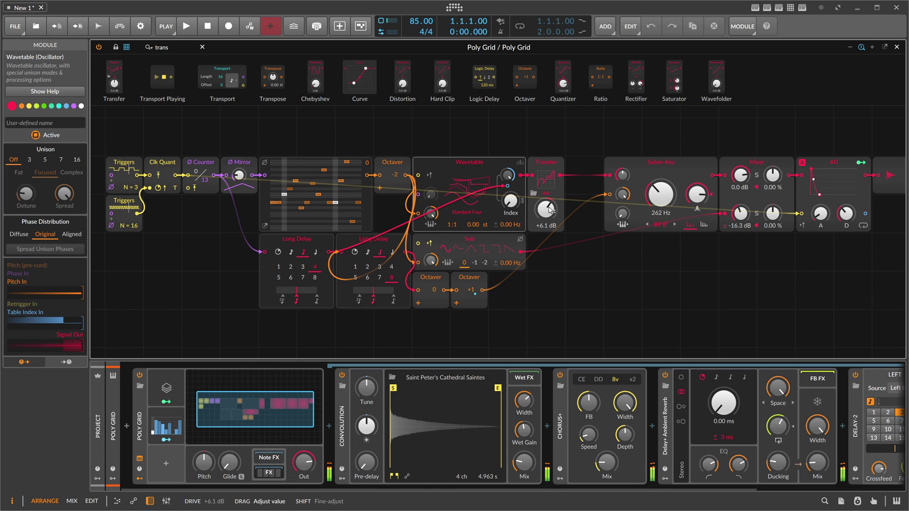
# Step: Set the Transfer's drive to +5.0 dB and the Mixer's second channel level to -4.1 dB
pyautogui.moveTo(547, 211); pyautogui.dragTo(548, 214)
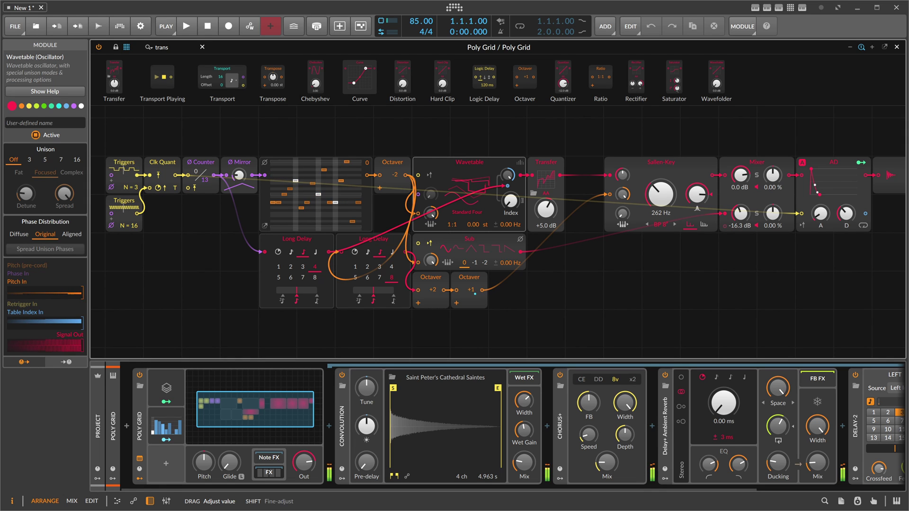
pyautogui.moveTo(729, 213); pyautogui.dragTo(729, 196)
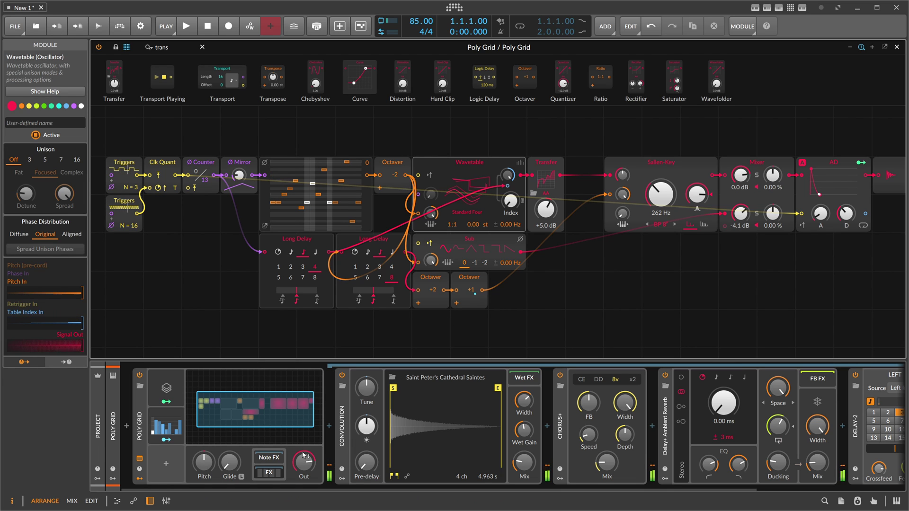
pyautogui.click(491, 260)
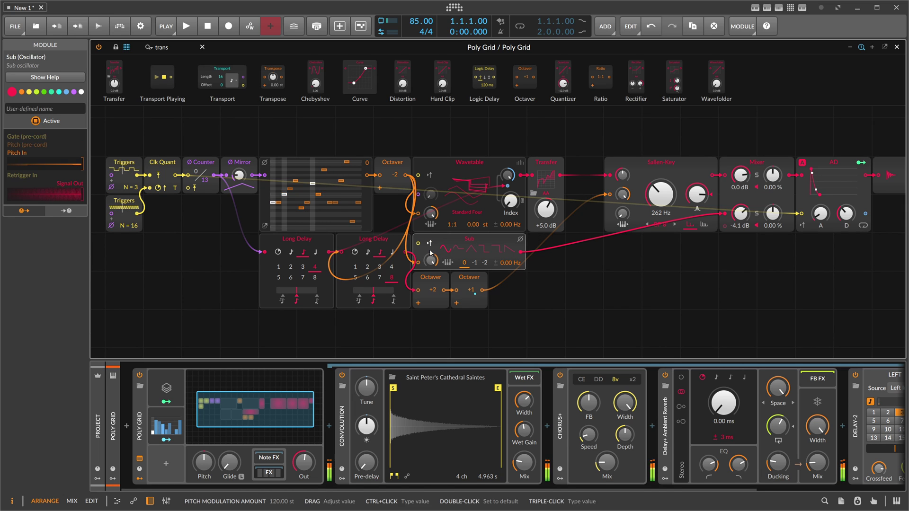
# Step: Move the Sallen-Key, Mixer, AD and audio output modules together so they sit directly beside the Transfer
pyautogui.moveTo(581, 253); pyautogui.dragTo(483, 272)
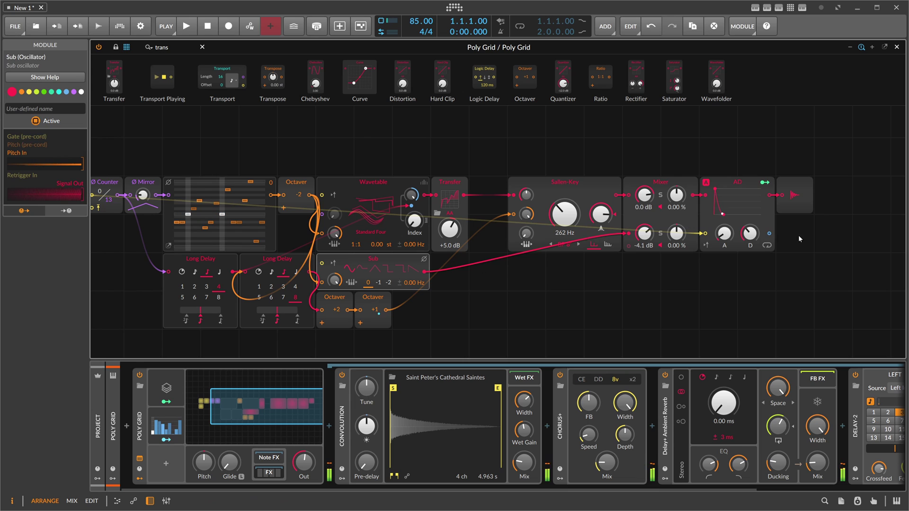
pyautogui.moveTo(806, 237); pyautogui.dragTo(557, 188)
pyautogui.moveTo(564, 185); pyautogui.dragTo(532, 189)
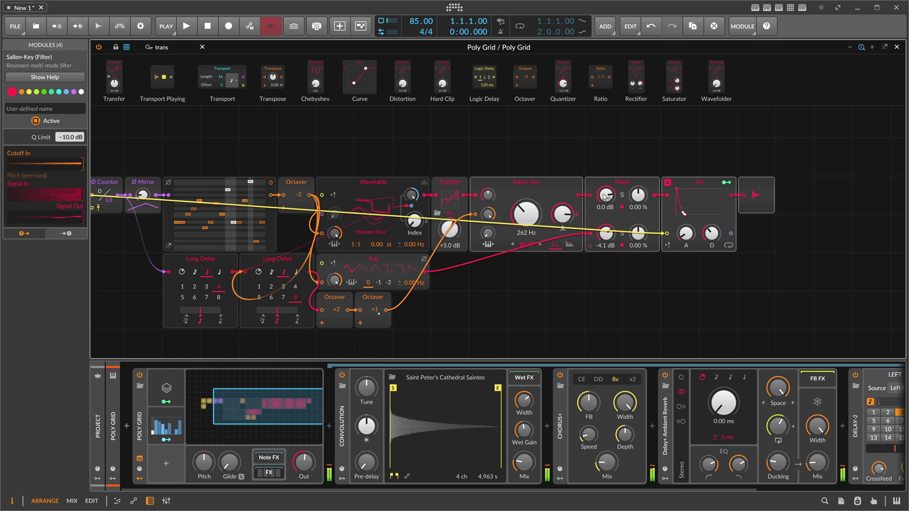
# Step: Balance the Mixer with the first channel at 0.0 dB and the second channel at -1.2 dB
pyautogui.moveTo(606, 195)
pyautogui.mouseDown()
pyautogui.moveTo(605, 208)
pyautogui.moveTo(610, 198)
pyautogui.mouseUp()
pyautogui.doubleClick(607, 231)
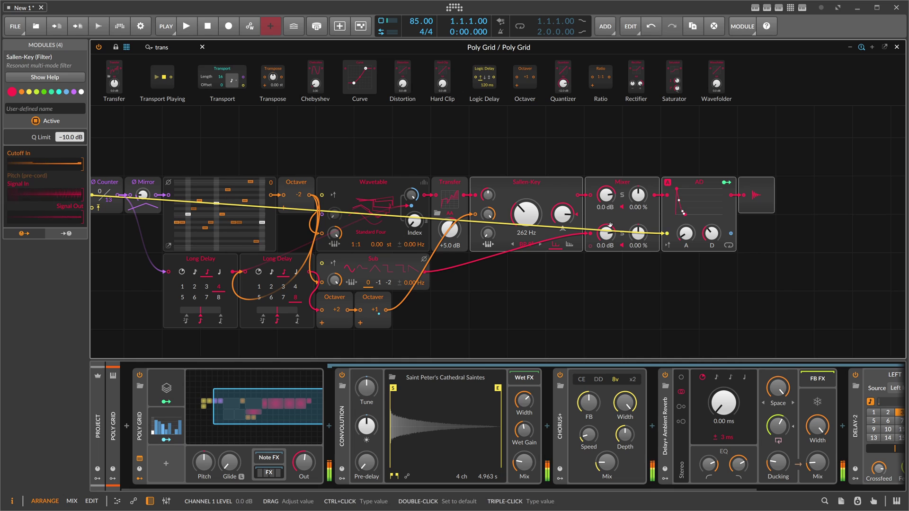
pyautogui.doubleClick(610, 197)
pyautogui.moveTo(608, 233); pyautogui.dragTo(608, 236)
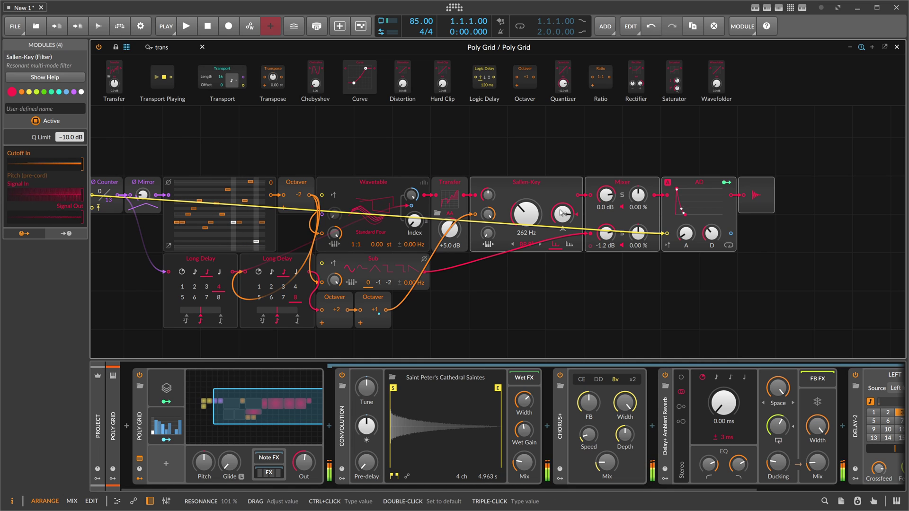
# Step: Search the module library for "pan", and browse the Math, Pitch and Level categories for a suitable module
pyautogui.moveTo(432, 168); pyautogui.dragTo(473, 162)
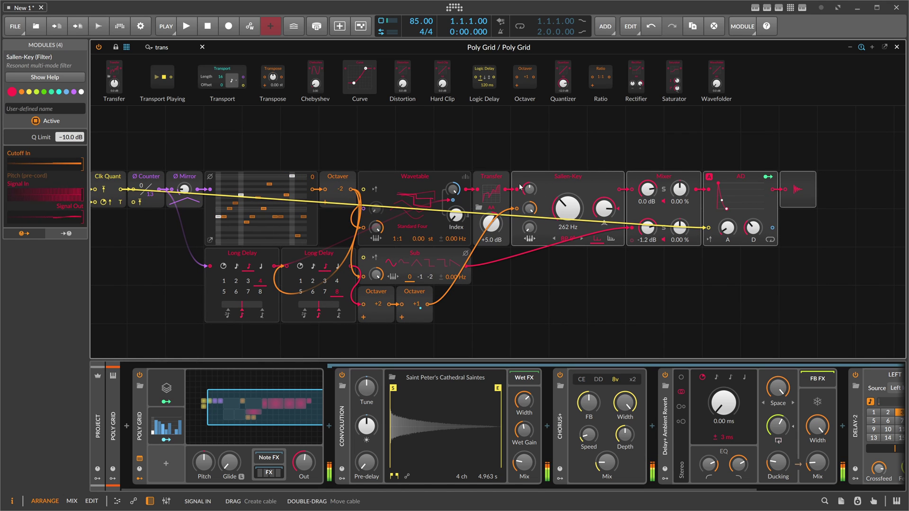
pyautogui.doubleClick(162, 48)
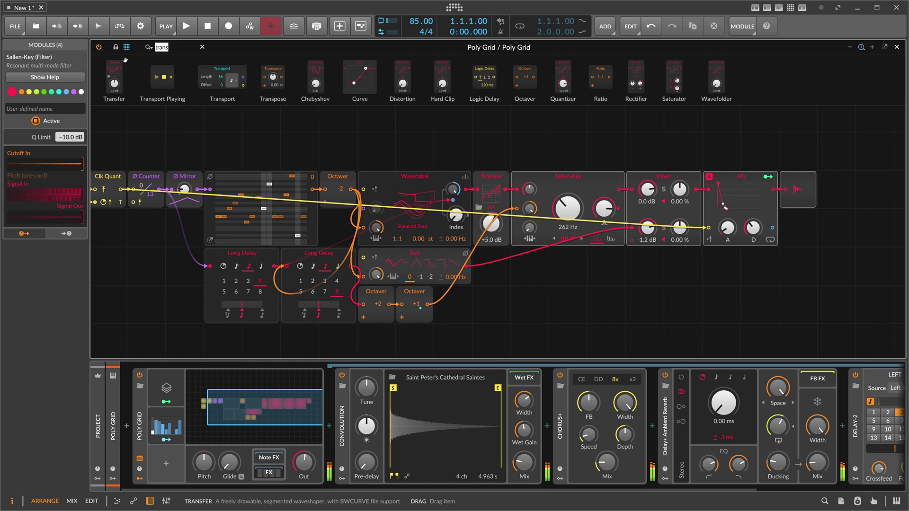
pyautogui.press('BackSpace')
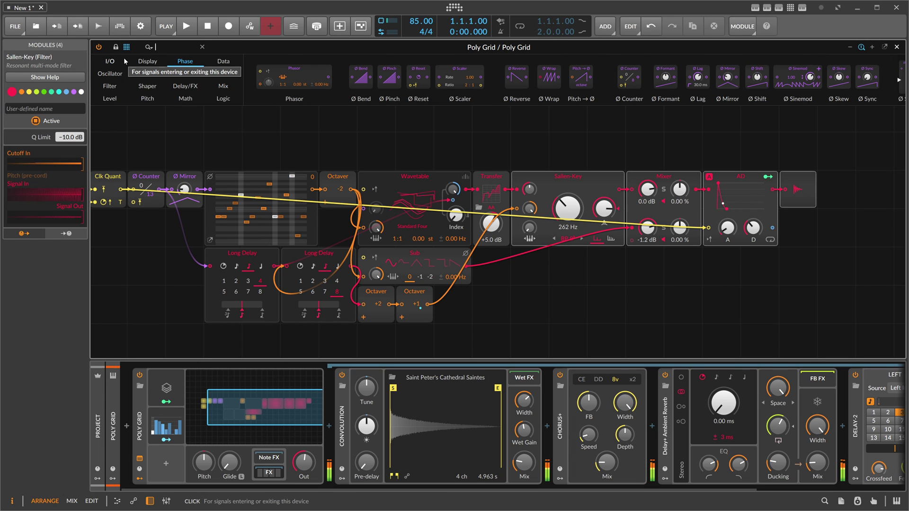
pyautogui.write('pan')
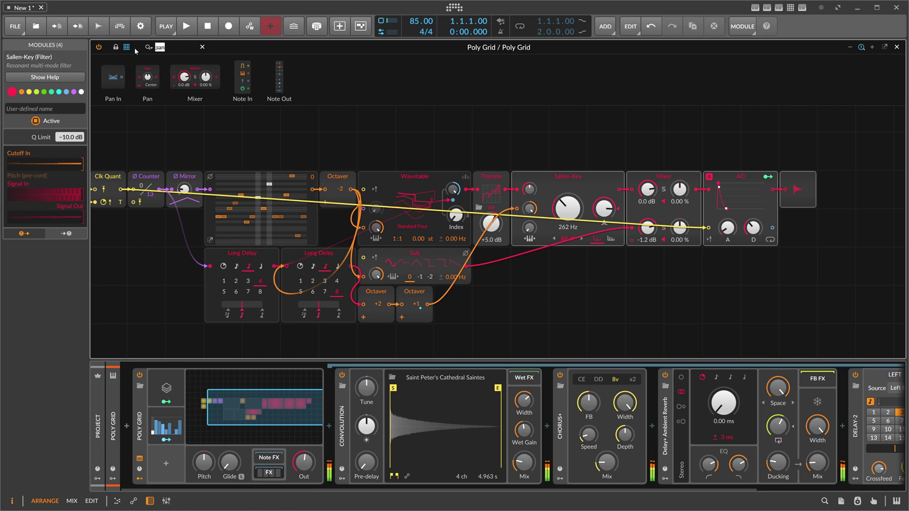
pyautogui.press('BackSpace')
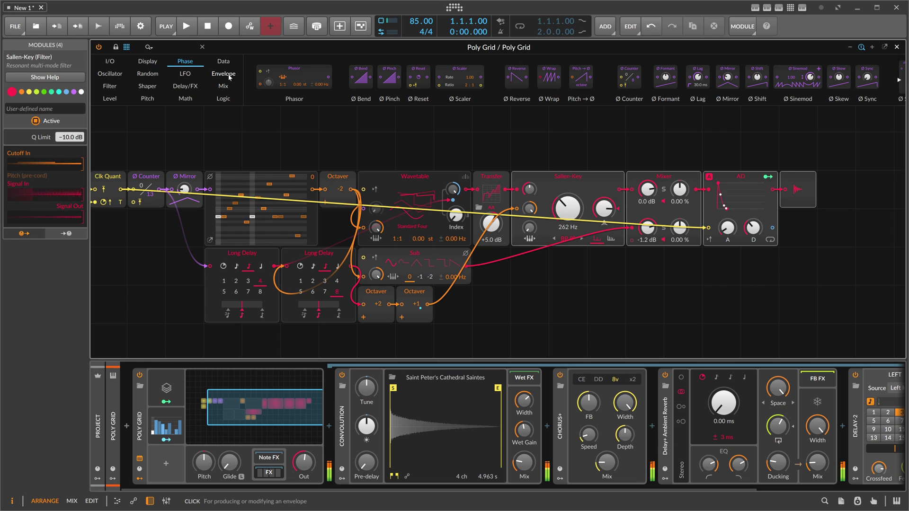
pyautogui.click(185, 99)
pyautogui.click(145, 99)
pyautogui.click(109, 98)
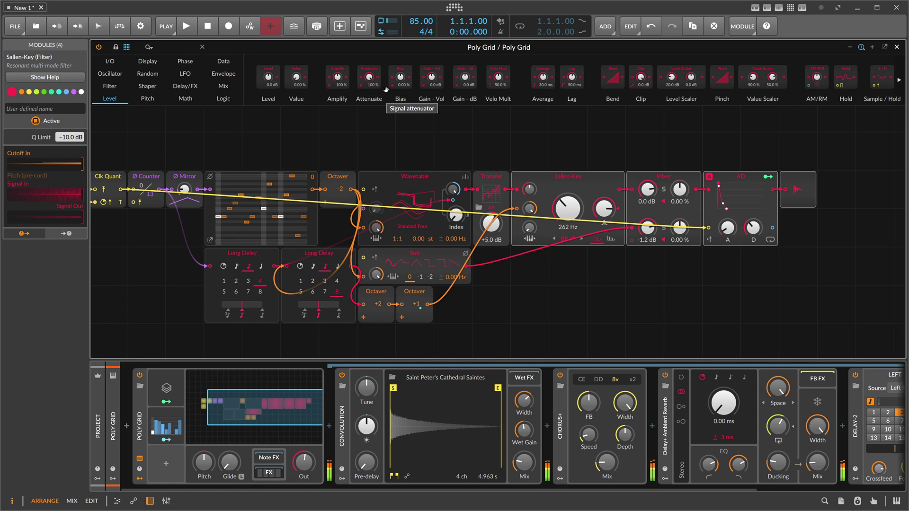
pyautogui.scroll(-3, 391, 84)
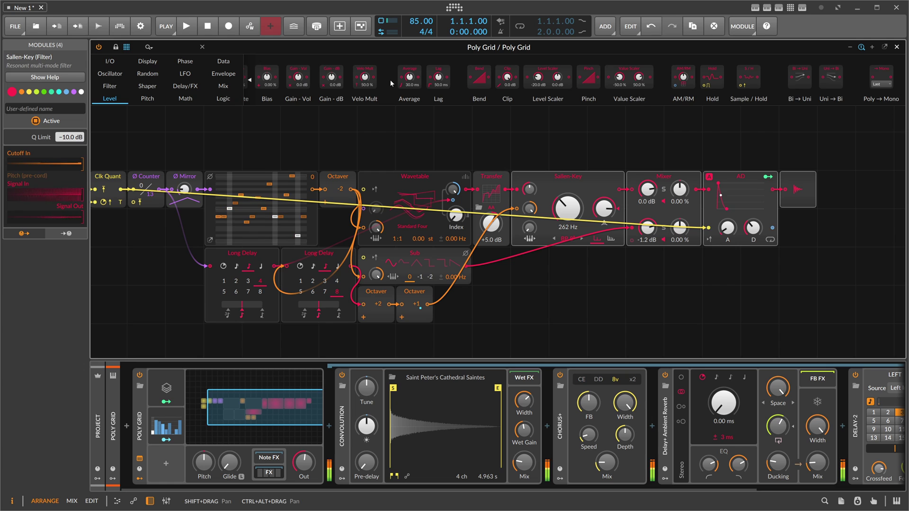
pyautogui.scroll(3, 391, 84)
# Step: Set the Counter module's step count to 11
pyautogui.moveTo(214, 142); pyautogui.dragTo(373, 129)
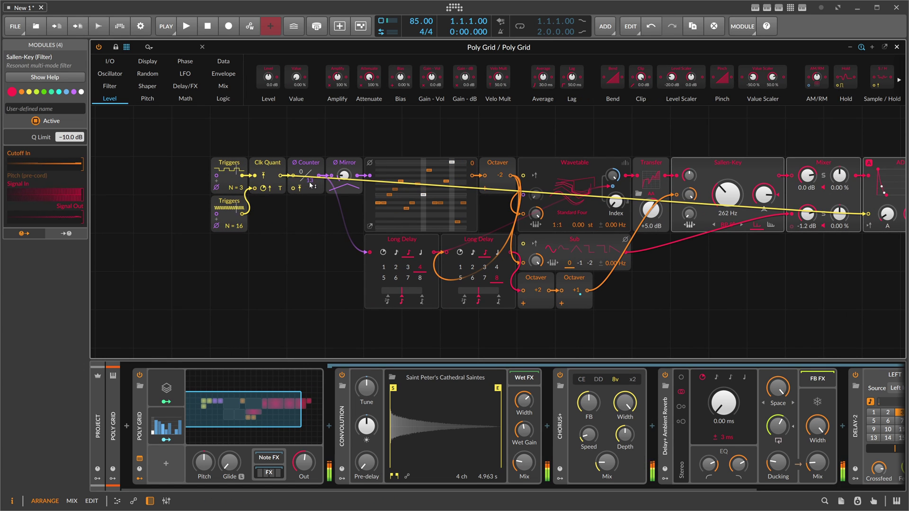
pyautogui.moveTo(310, 182); pyautogui.dragTo(310, 191)
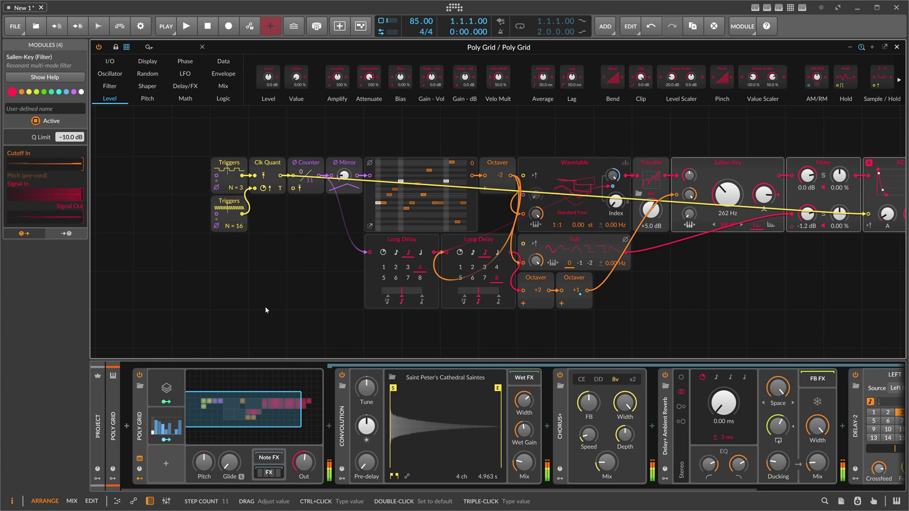
# Step: Add a second Steps modulator to the Poly Grid and start playback
pyautogui.click(167, 466)
pyautogui.write('step')
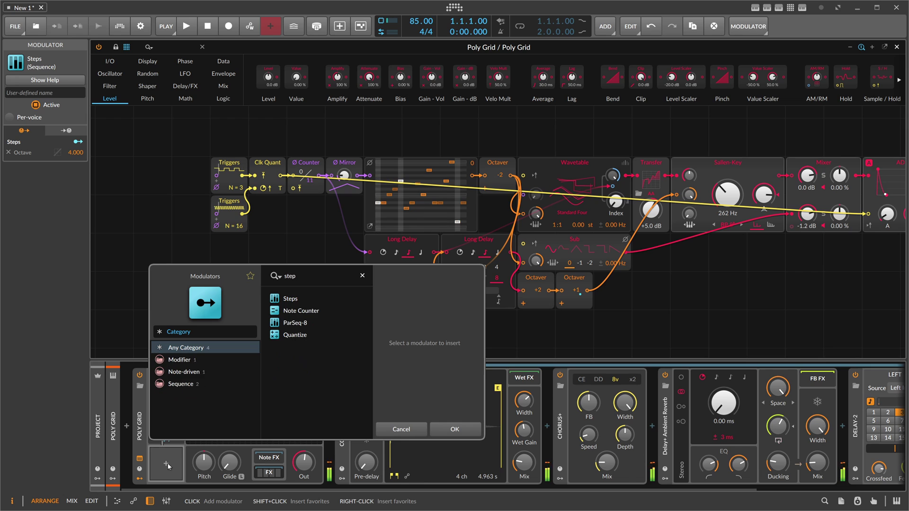
pyautogui.press('Down')
pyautogui.press('Return')
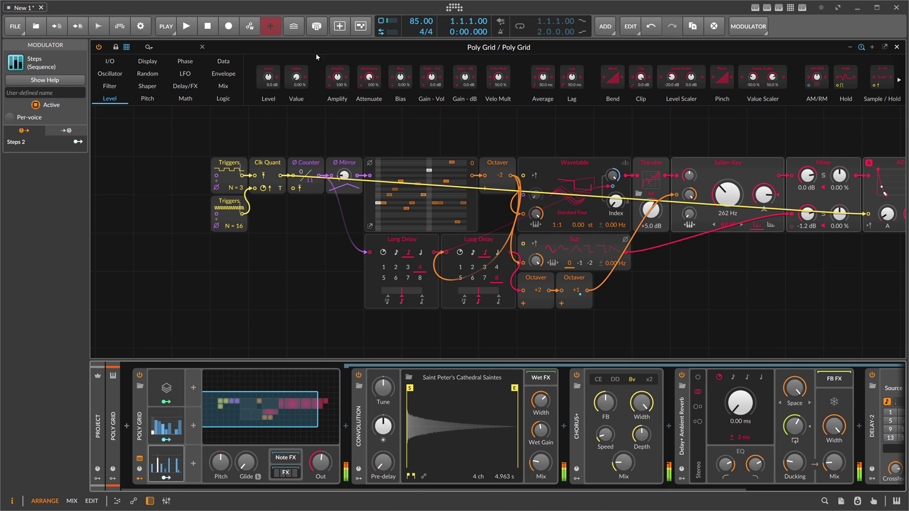
pyautogui.press('space')
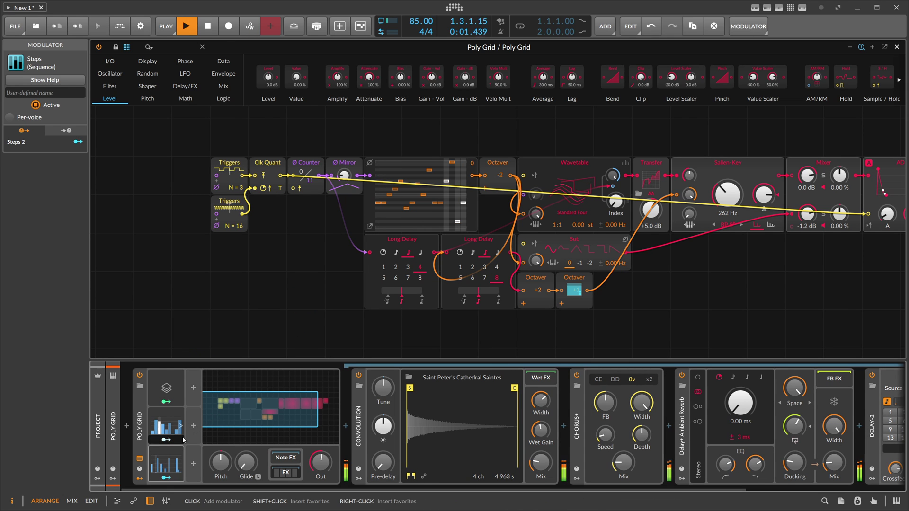
# Step: Set the second Steps modulator to a 16th-note timebase and 5 steps, and randomize its values
pyautogui.click(173, 462)
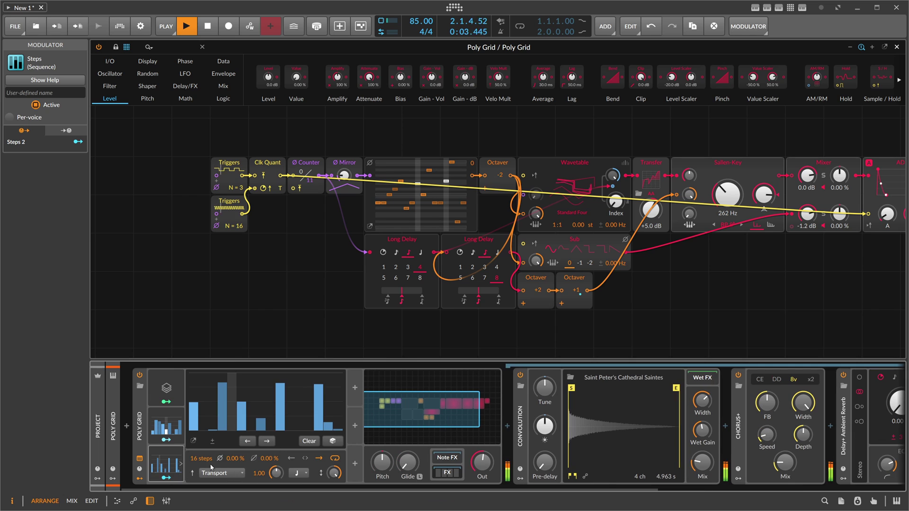
pyautogui.click(298, 473)
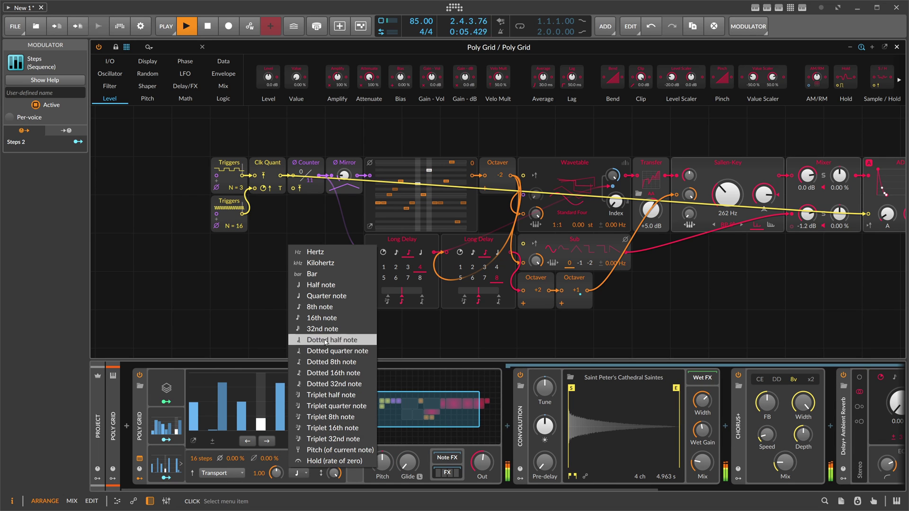
pyautogui.click(326, 318)
pyautogui.moveTo(201, 458); pyautogui.dragTo(201, 477)
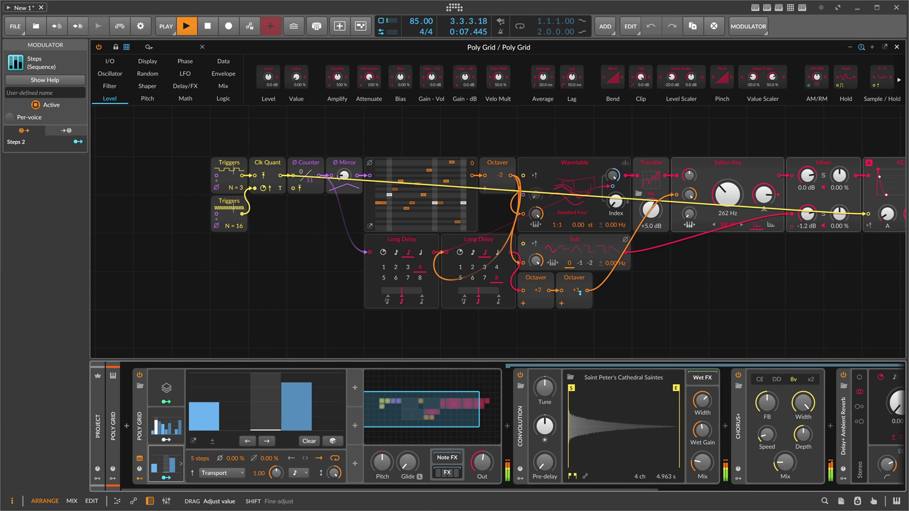
pyautogui.click(333, 441)
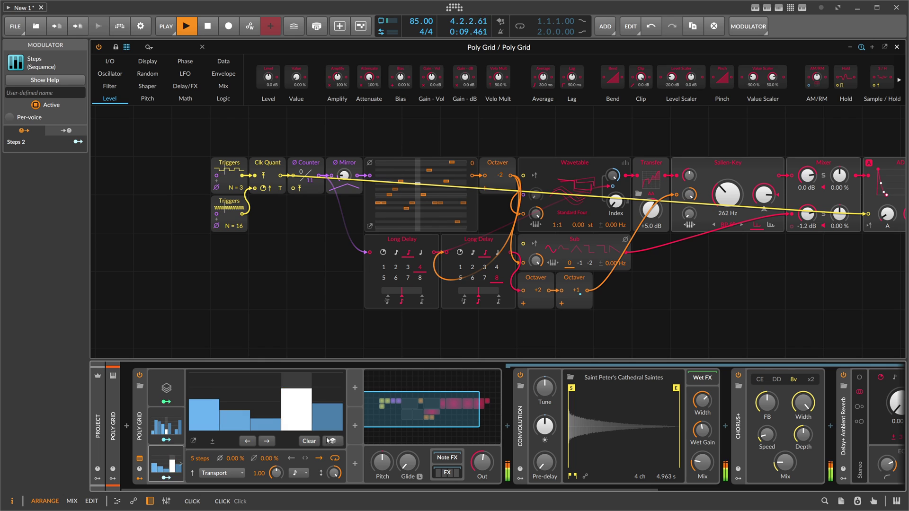
# Step: Map the second Steps modulator to the Mirror's knob with an amount of 20.48 and set its timebase to quarter note
pyautogui.click(166, 478)
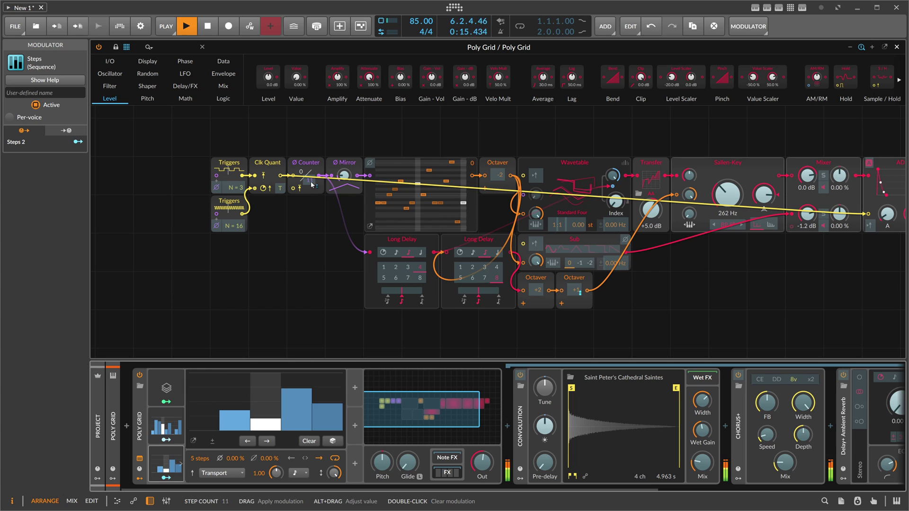
pyautogui.moveTo(344, 175); pyautogui.dragTo(344, 162)
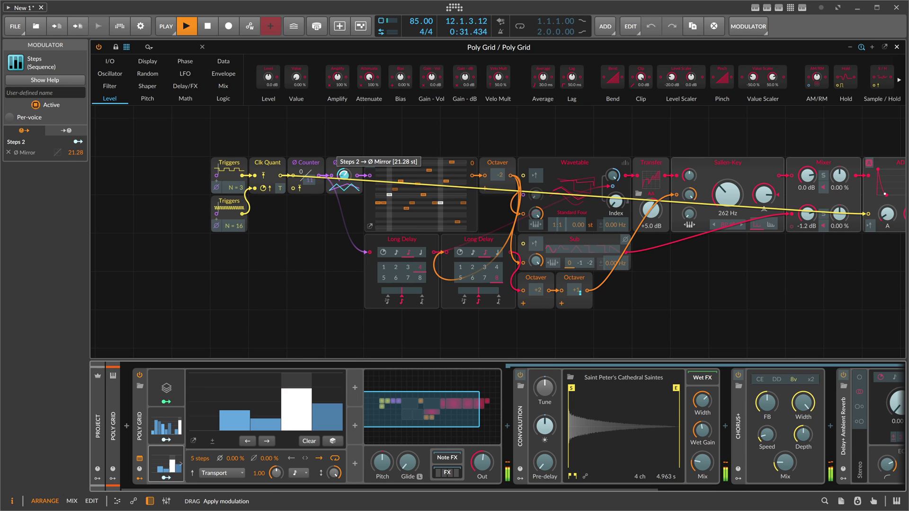
pyautogui.click(300, 474)
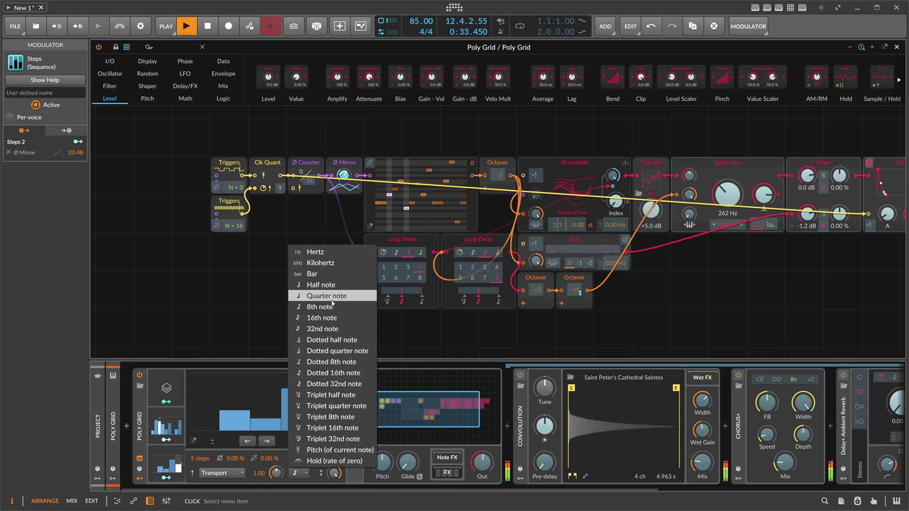
pyautogui.click(327, 308)
pyautogui.click(300, 474)
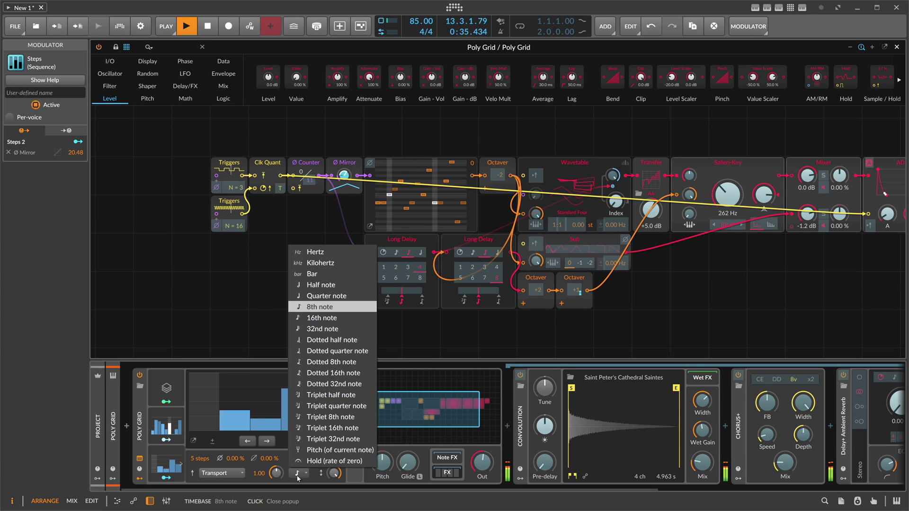
pyautogui.click(319, 301)
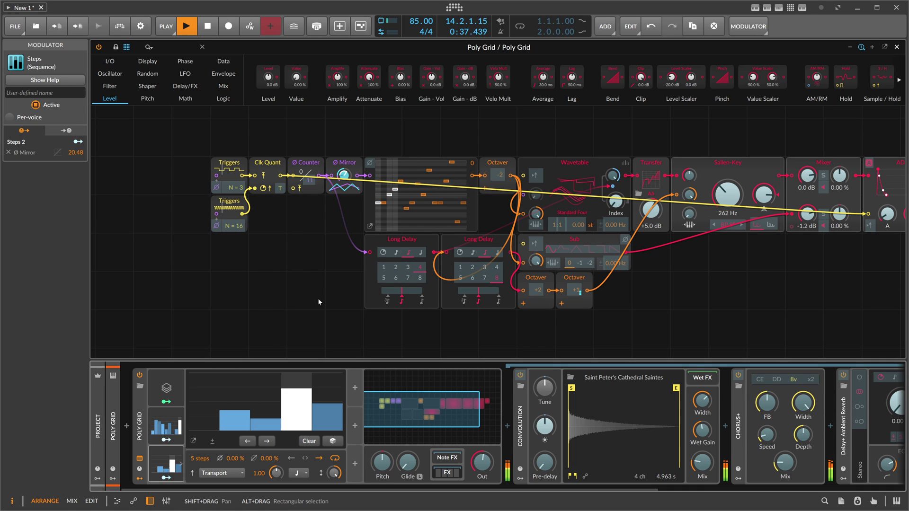
pyautogui.click(167, 478)
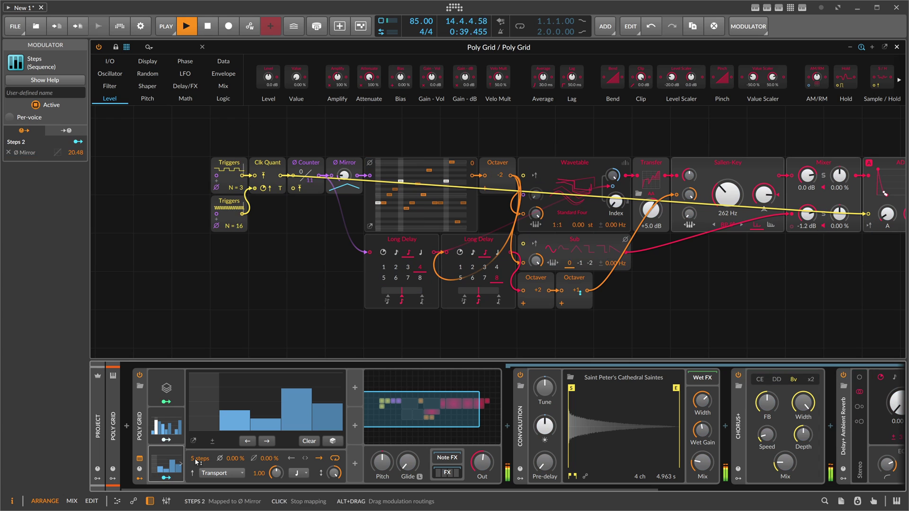
# Step: Randomize the second Steps modulator's values again and lower its first step to zero
pyautogui.click(330, 442)
pyautogui.click(193, 428)
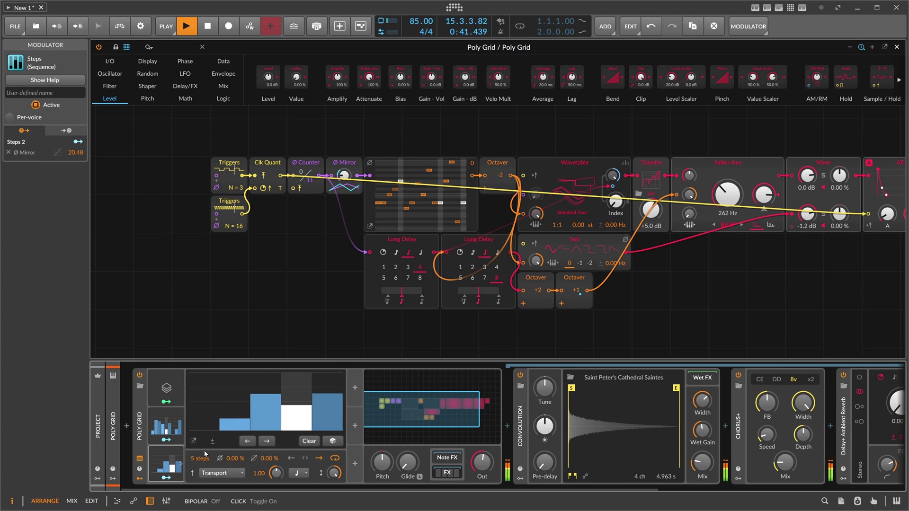
# Step: Duplicate the second Steps modulator, set the copy to 7 steps and randomize its values
pyautogui.click(179, 465)
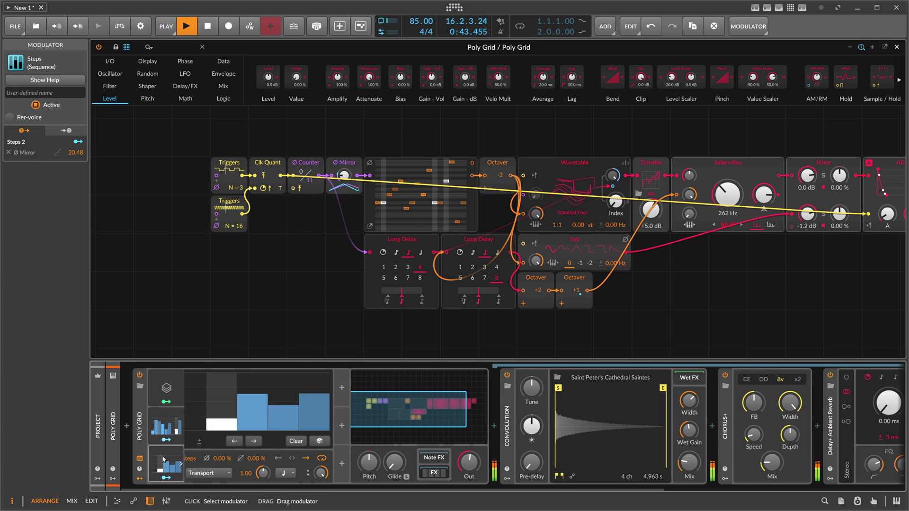
pyautogui.moveTo(173, 465); pyautogui.dragTo(237, 453)
pyautogui.click(214, 464)
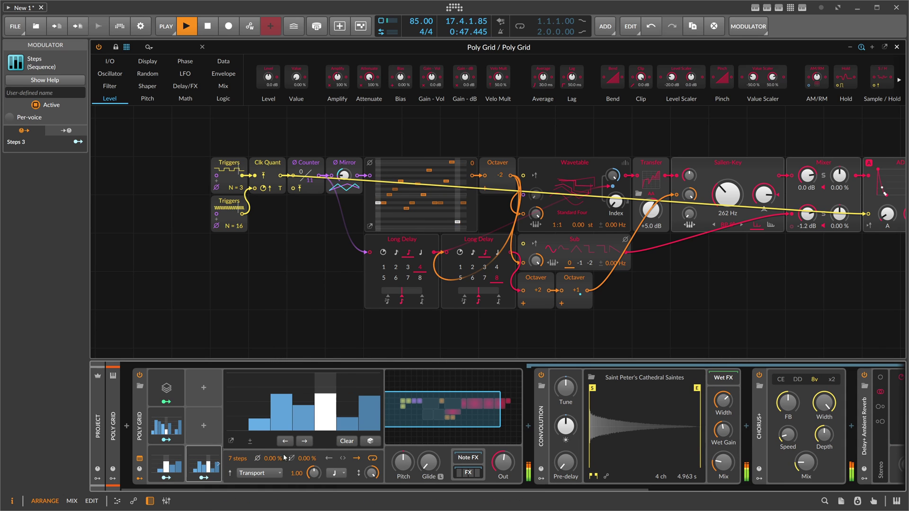
pyautogui.click(369, 442)
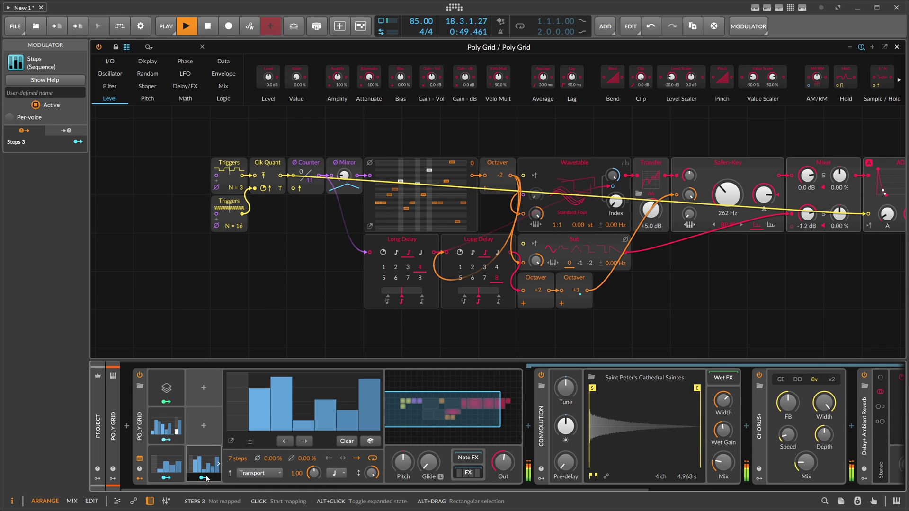
# Step: Map the duplicated Steps modulator to the step count of the N = 3 Triggers module with an amount of 2.000
pyautogui.click(78, 142)
pyautogui.moveTo(235, 188); pyautogui.dragTo(235, 173)
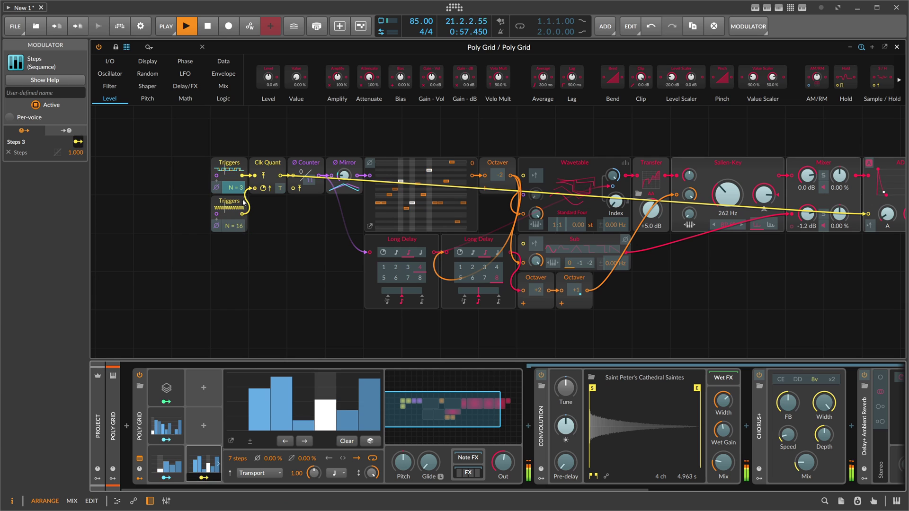
pyautogui.moveTo(235, 176); pyautogui.dragTo(235, 166)
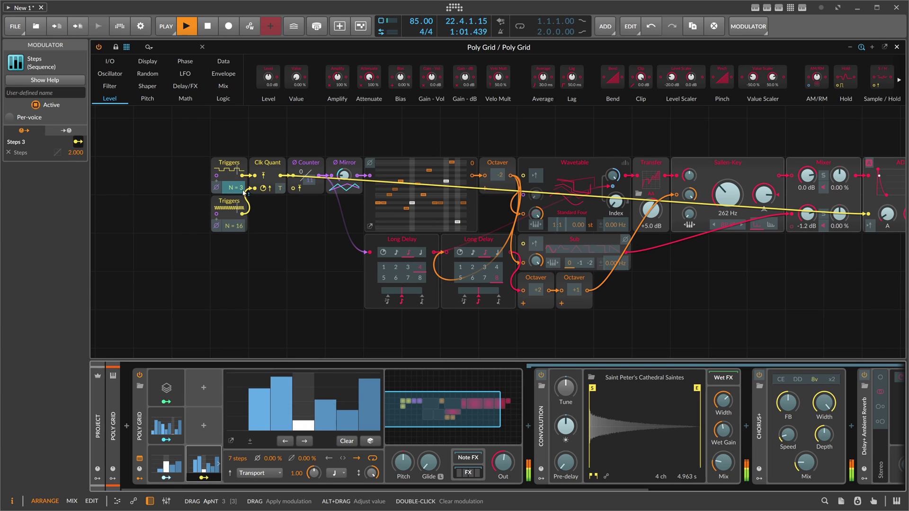
# Step: Reduce the duplicated Steps modulator to 4 steps and redraw its values with the first two steps at zero
pyautogui.click(260, 406)
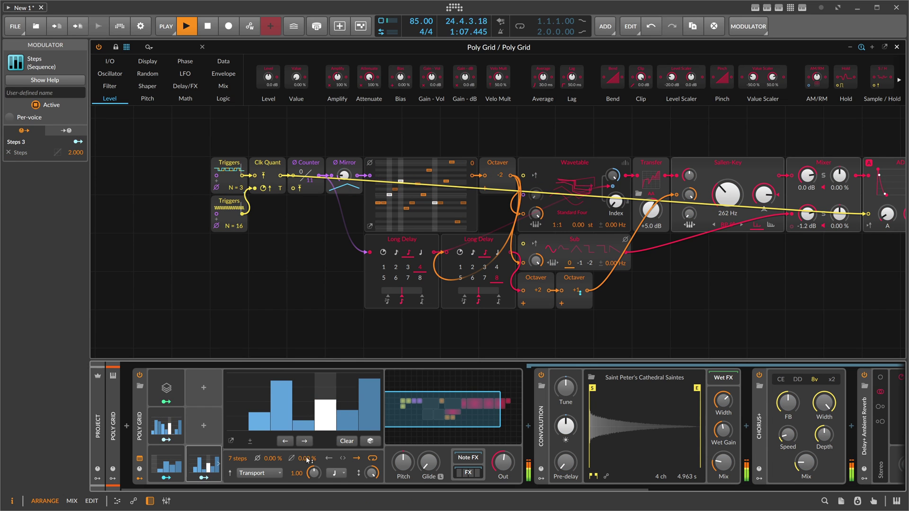
pyautogui.moveTo(246, 460); pyautogui.dragTo(245, 475)
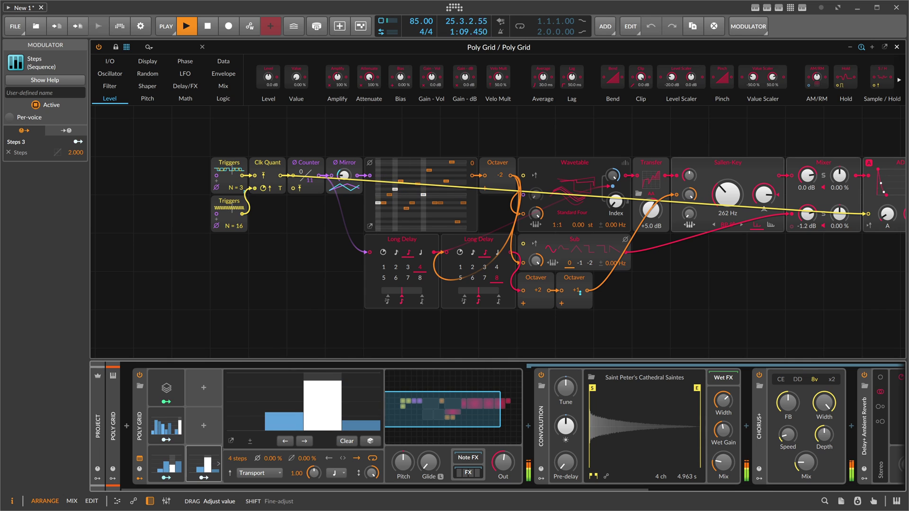
pyautogui.moveTo(276, 415); pyautogui.dragTo(286, 434)
pyautogui.moveTo(359, 403); pyautogui.dragTo(333, 403)
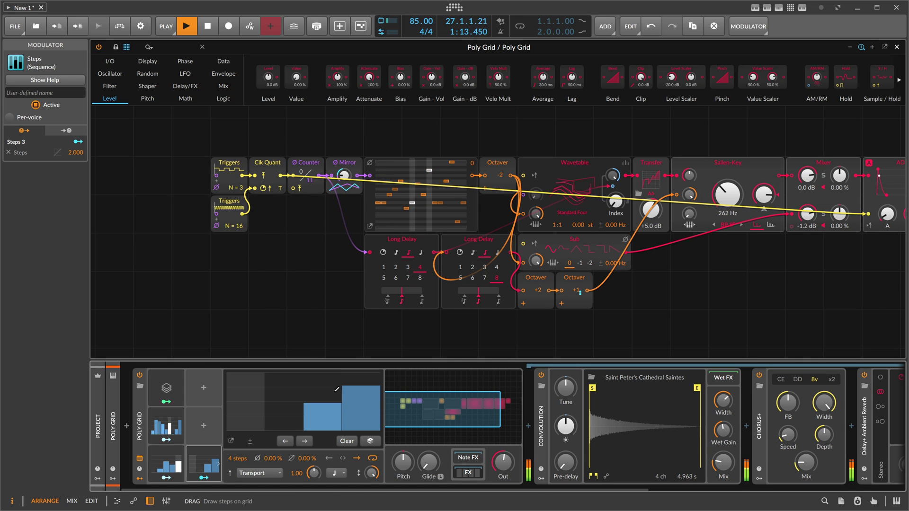
pyautogui.click(219, 464)
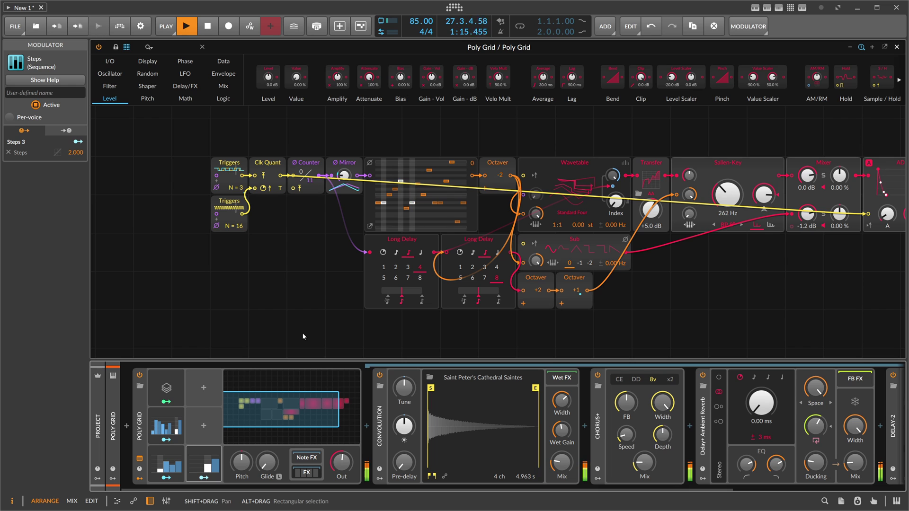
# Step: Raise the Poly Grid's output level slightly
pyautogui.moveTo(325, 262); pyautogui.dragTo(238, 254)
pyautogui.scroll(-1, 569, 284)
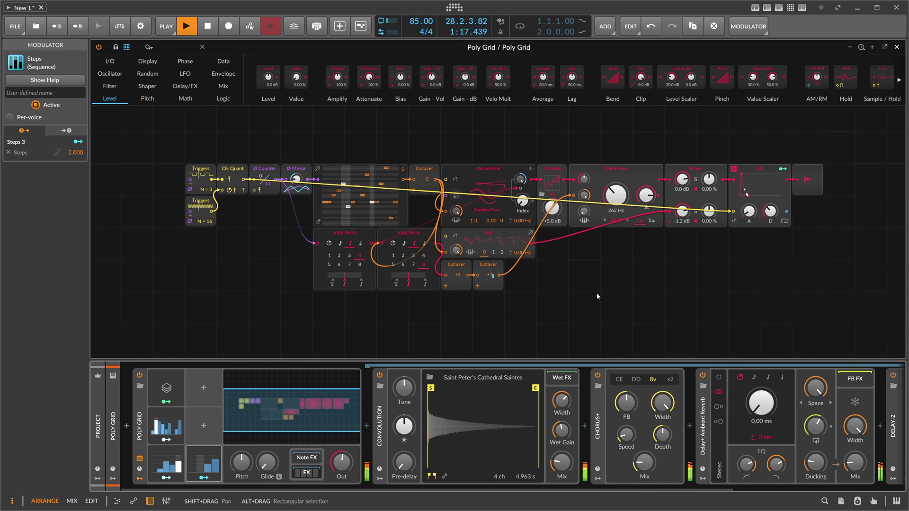
pyautogui.moveTo(622, 285); pyautogui.dragTo(583, 275)
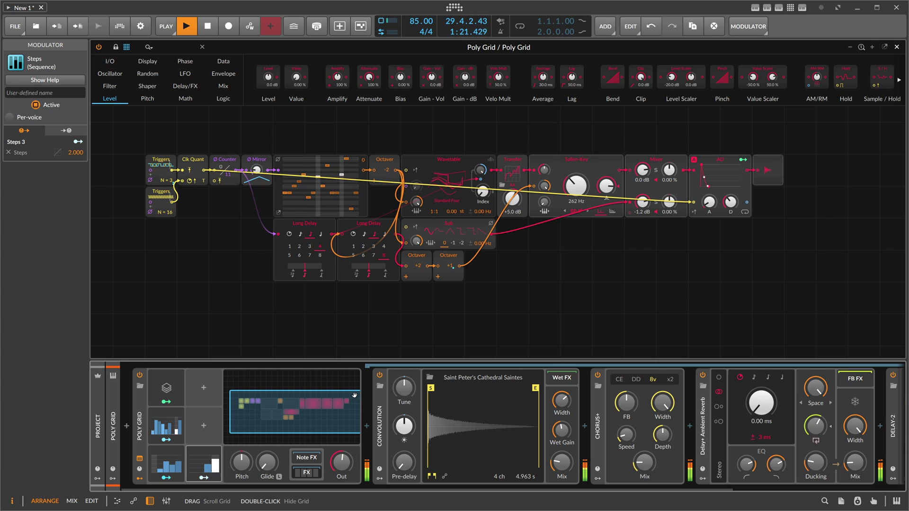
pyautogui.moveTo(342, 463); pyautogui.dragTo(342, 461)
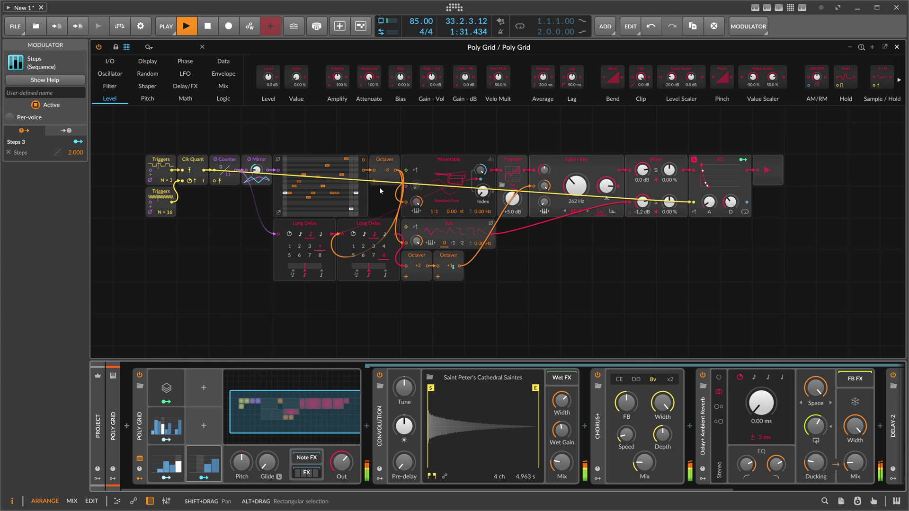
# Step: Try different drive amounts on the Transfer module, and reset its drive to 0.0 dB
pyautogui.moveTo(513, 199); pyautogui.dragTo(502, 162)
pyautogui.click(513, 172)
pyautogui.click(603, 104)
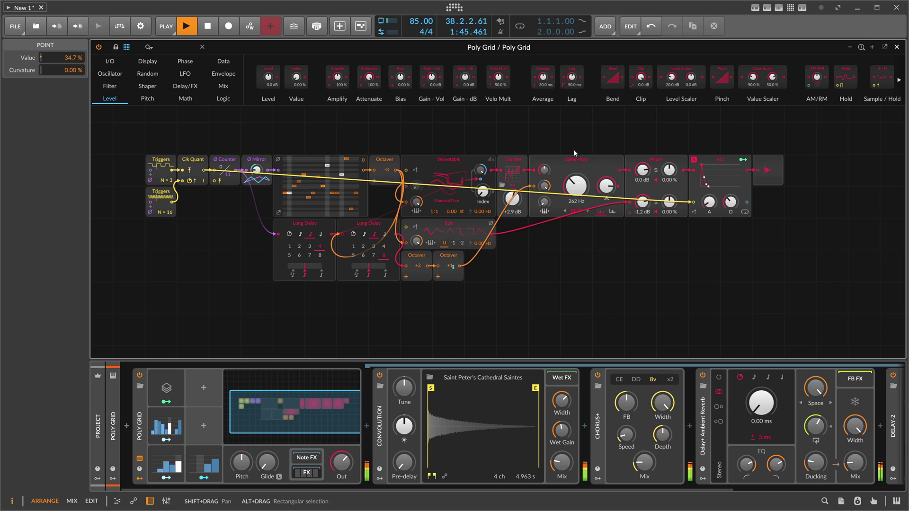
pyautogui.moveTo(513, 199); pyautogui.dragTo(512, 198)
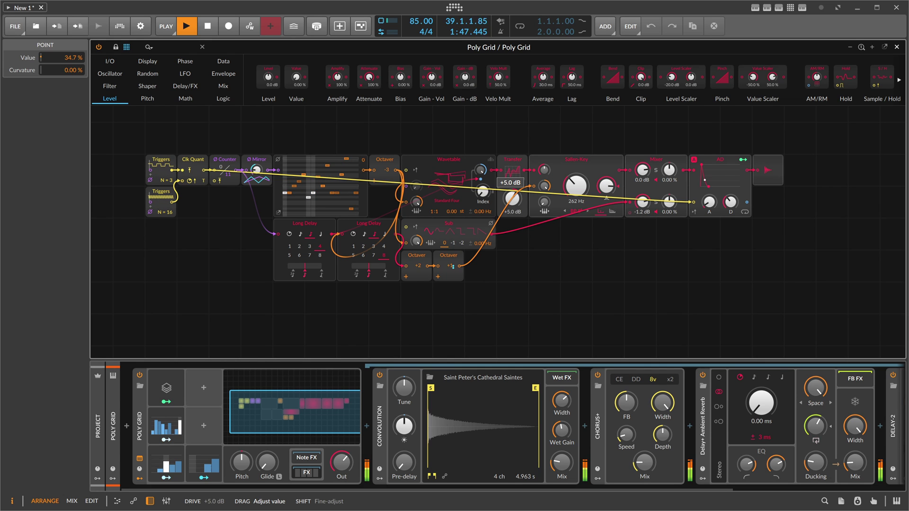
pyautogui.moveTo(512, 199); pyautogui.dragTo(512, 198)
pyautogui.doubleClick(513, 199)
# Step: Try an output level of -8.0 dB on the Poly Grid, and turn the output all the way down
pyautogui.moveTo(460, 135)
pyautogui.mouseDown()
pyautogui.moveTo(451, 141)
pyautogui.moveTo(466, 140)
pyautogui.mouseUp()
pyautogui.scroll(-1, 444, 145)
pyautogui.scroll(1, 438, 147)
pyautogui.moveTo(394, 140); pyautogui.dragTo(420, 138)
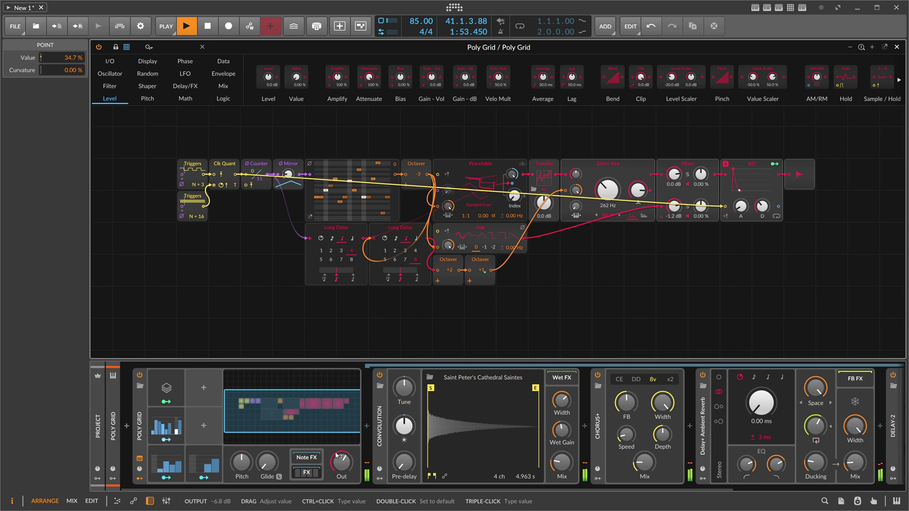
pyautogui.click(457, 234)
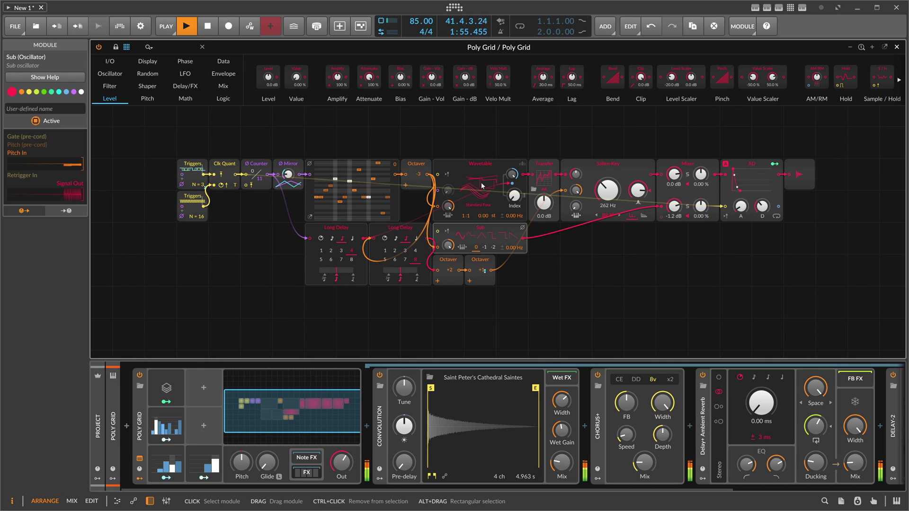
pyautogui.click(479, 166)
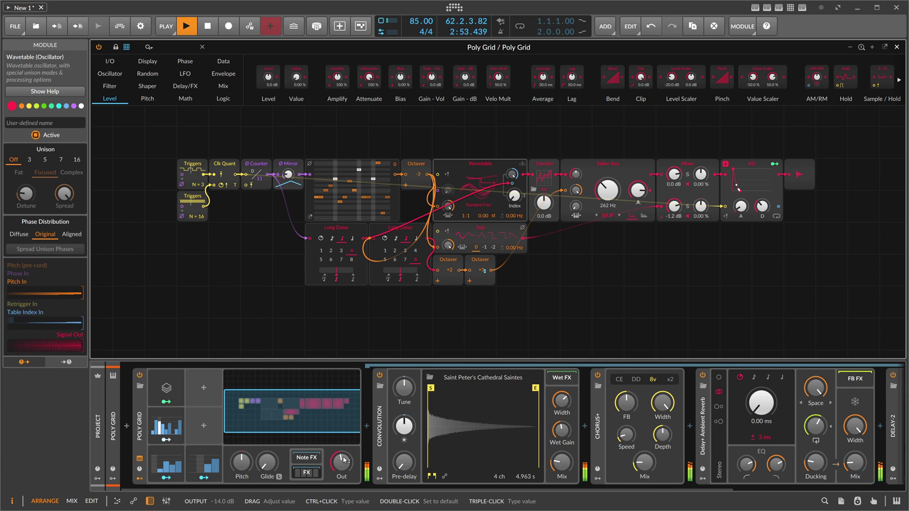
pyautogui.moveTo(344, 460); pyautogui.dragTo(345, 456)
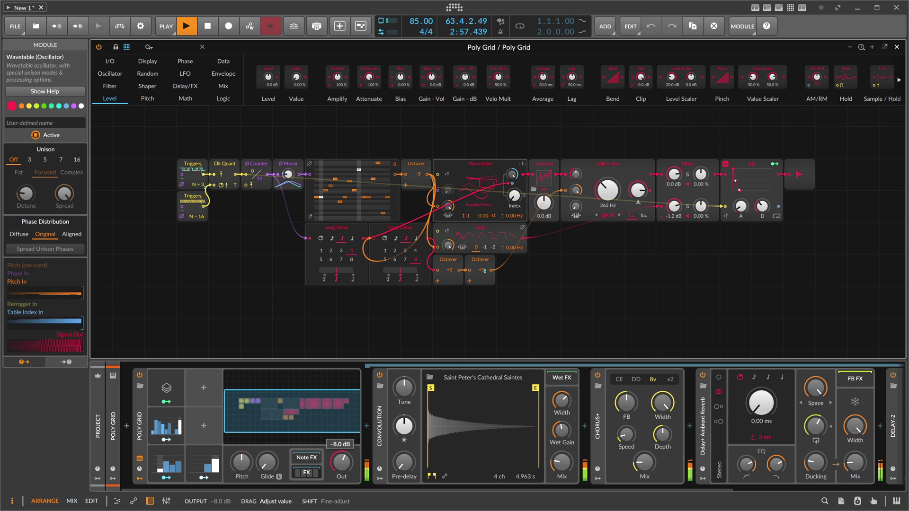
pyautogui.moveTo(341, 462)
pyautogui.mouseDown()
pyautogui.moveTo(342, 452)
pyautogui.moveTo(346, 464)
pyautogui.mouseUp()
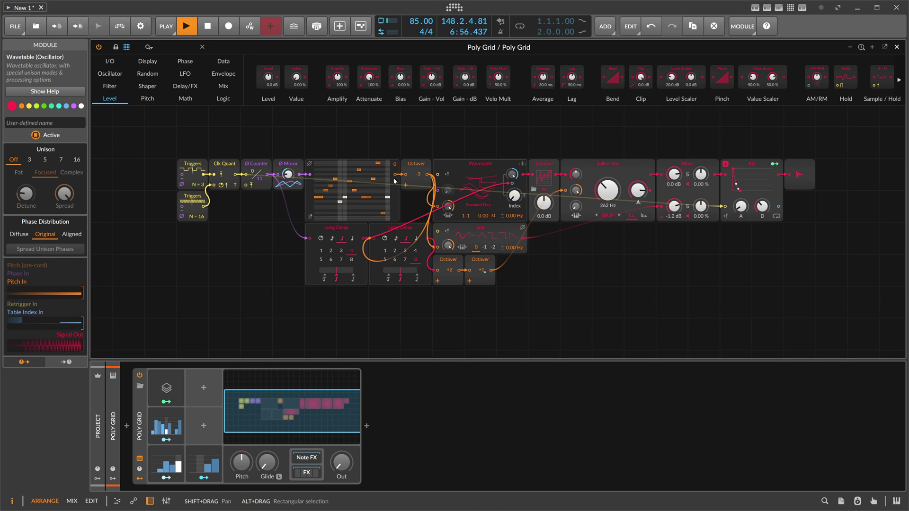
# Step: Add a Note Out module and feed its gate from the Clk Quant and its pitch from the Octaver after the Pitches module
pyautogui.click(134, 54)
pyautogui.write('out')
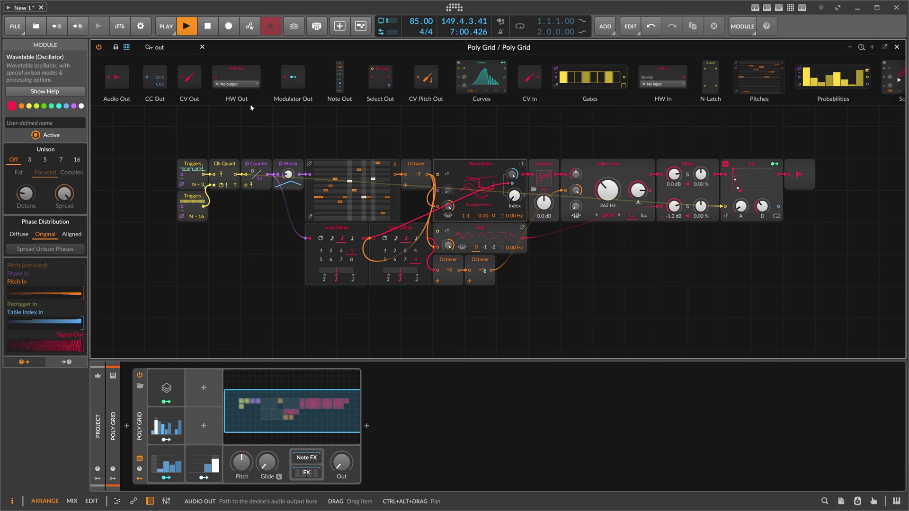
pyautogui.moveTo(339, 79); pyautogui.dragTo(608, 232)
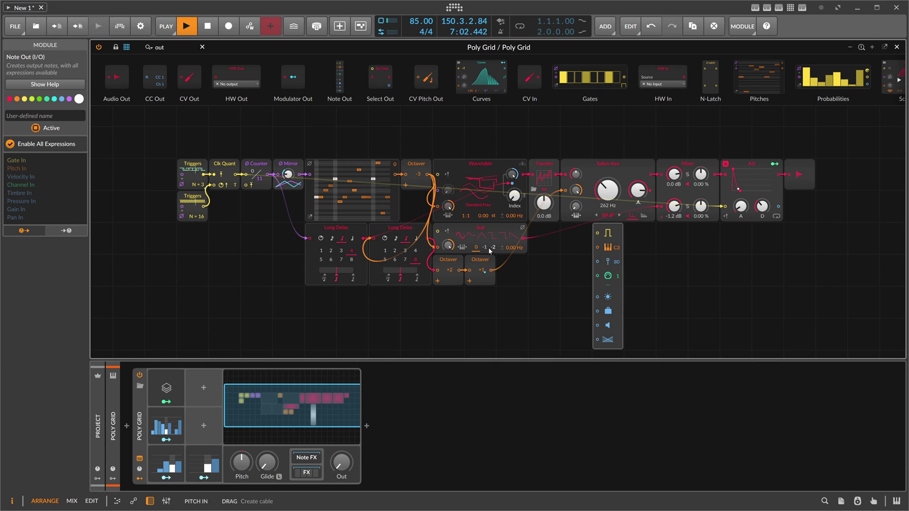
pyautogui.moveTo(239, 175); pyautogui.dragTo(598, 233)
pyautogui.moveTo(429, 175); pyautogui.dragTo(598, 248)
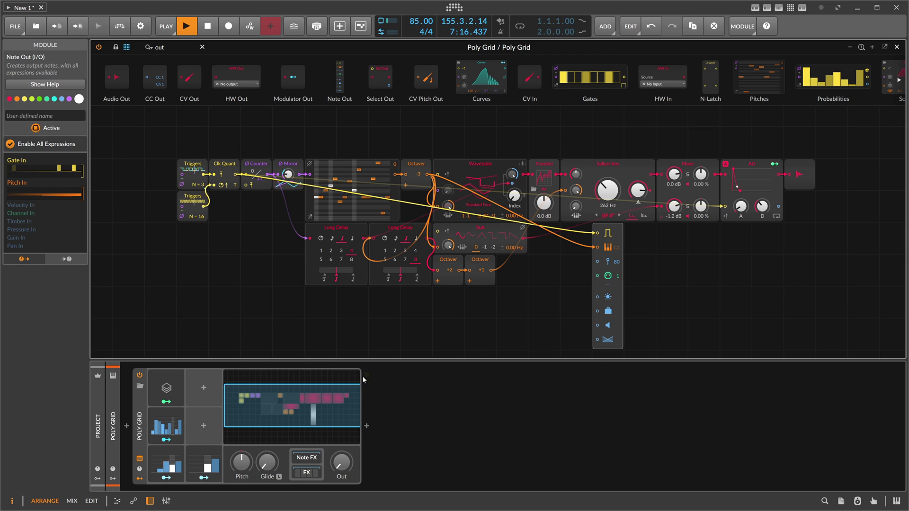
# Step: Leave the Grid editor and add a new instrument track below the Poly Grid track
pyautogui.click(897, 47)
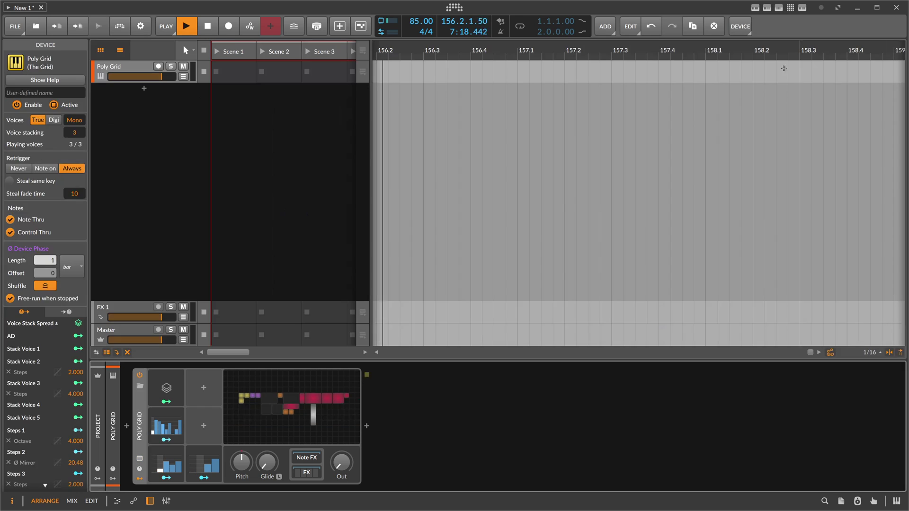
pyautogui.rightClick(152, 97)
pyautogui.click(170, 104)
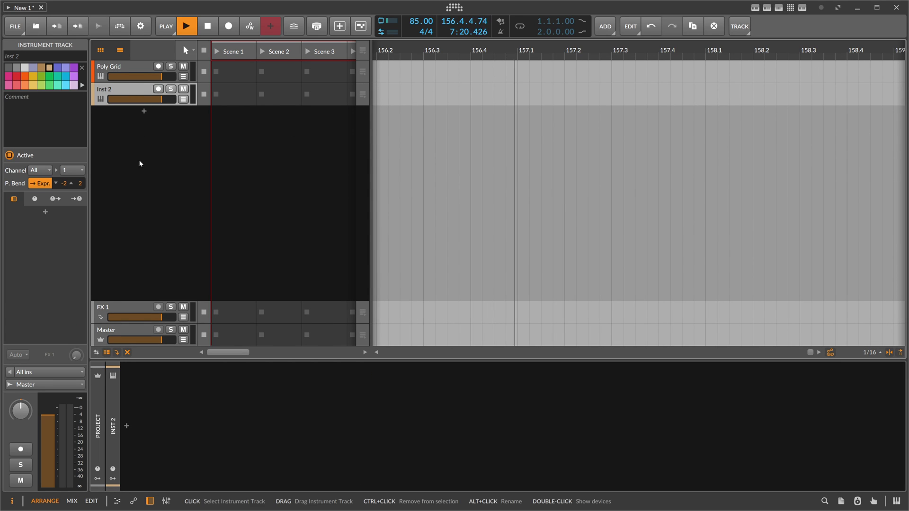
# Step: Set the new instrument track's note input to the Poly Grid device and arm the track for recording
pyautogui.click(57, 373)
pyautogui.moveTo(38, 332)
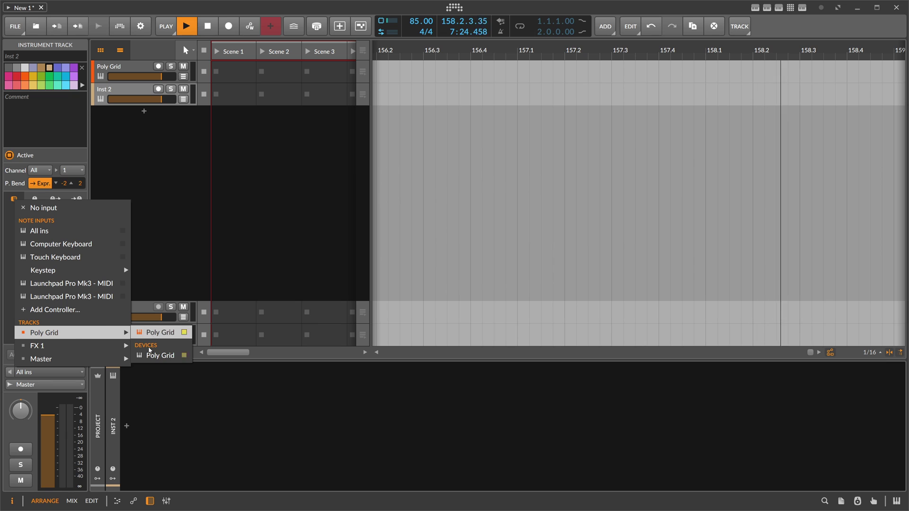
pyautogui.click(176, 358)
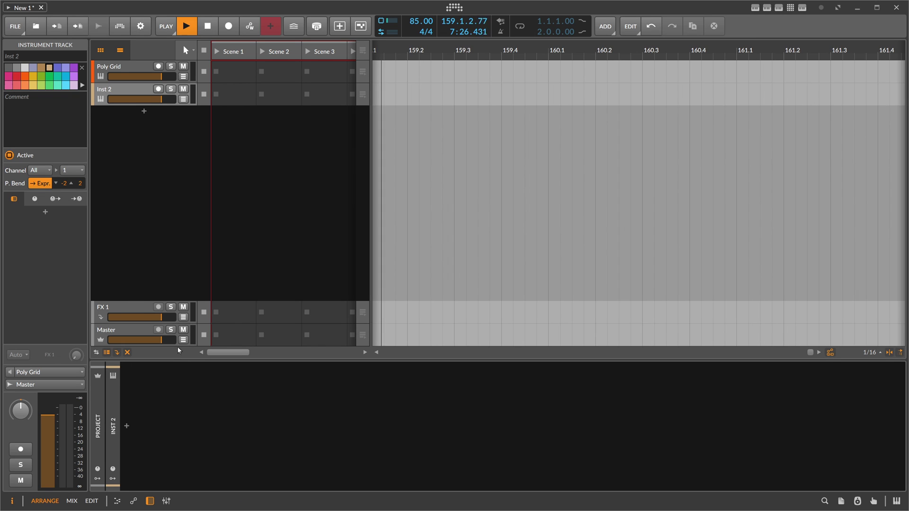
pyautogui.click(158, 89)
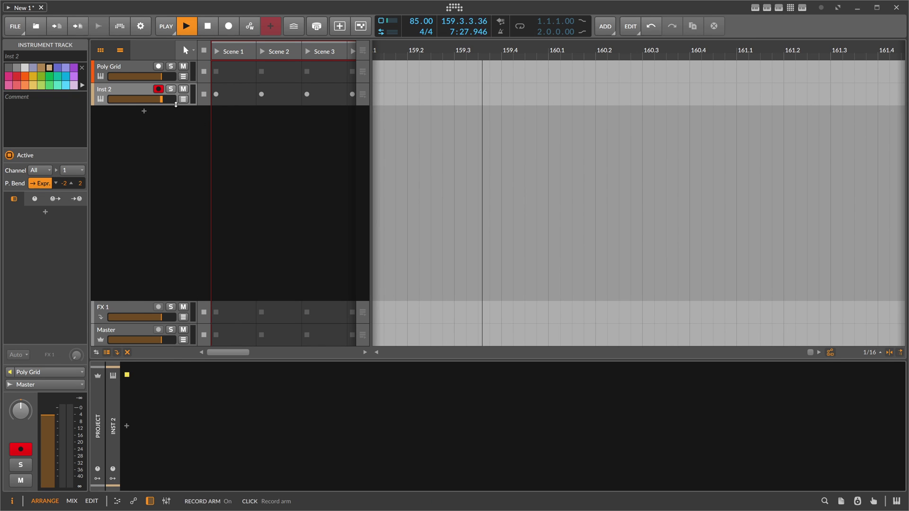
# Step: Record the incoming notes into the Scene 1 slot of the Inst 2 track and examine the recorded notes around bar 3
pyautogui.click(217, 94)
pyautogui.doubleClick(233, 99)
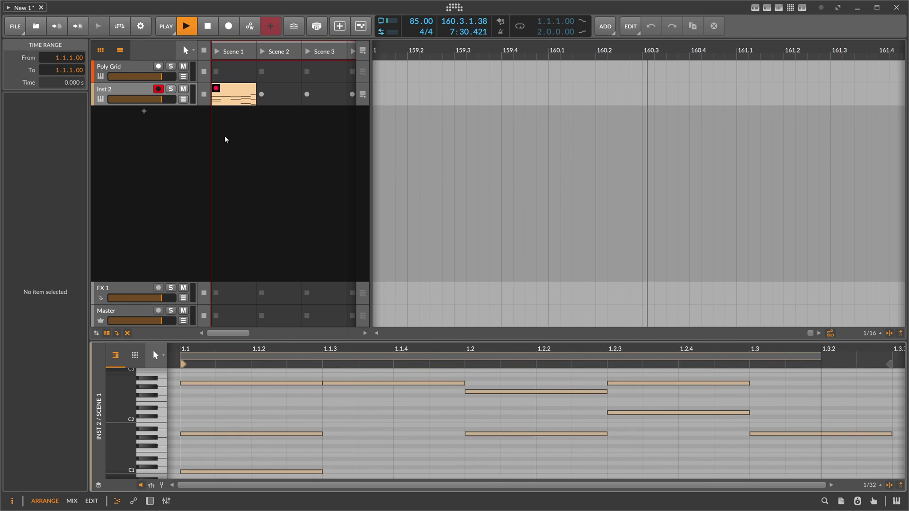
pyautogui.moveTo(288, 337); pyautogui.dragTo(262, 271)
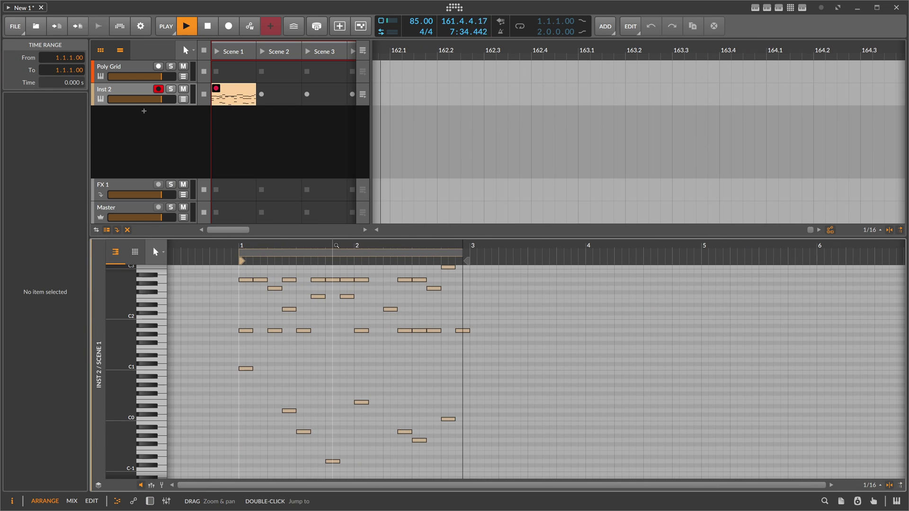
pyautogui.moveTo(332, 238); pyautogui.dragTo(342, 186)
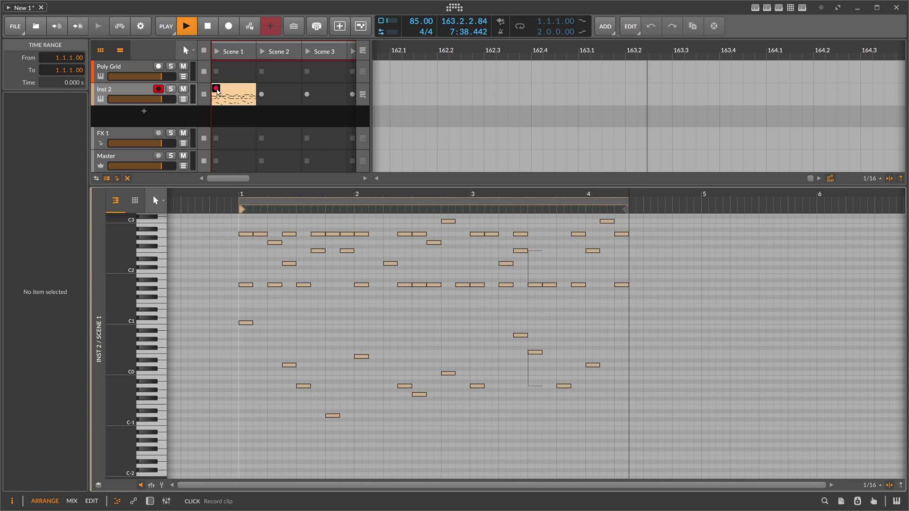
pyautogui.click(217, 90)
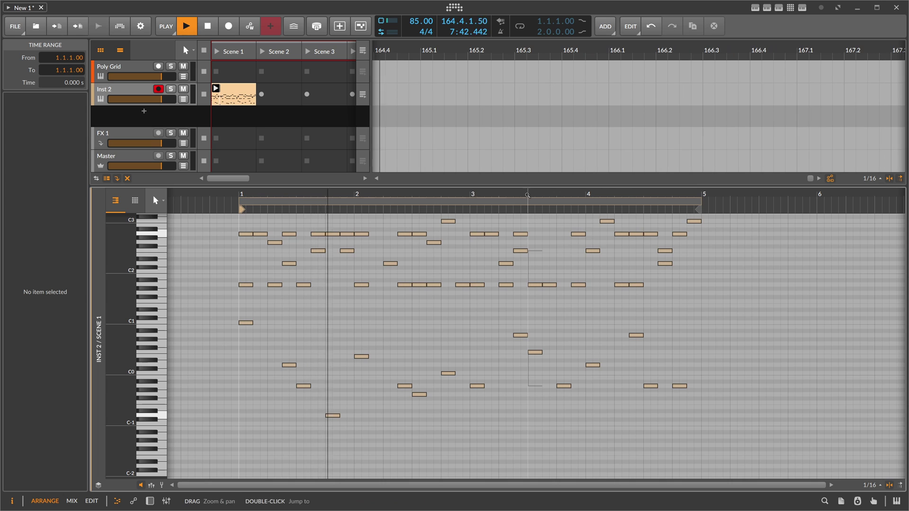
pyautogui.scroll(5, 531, 263)
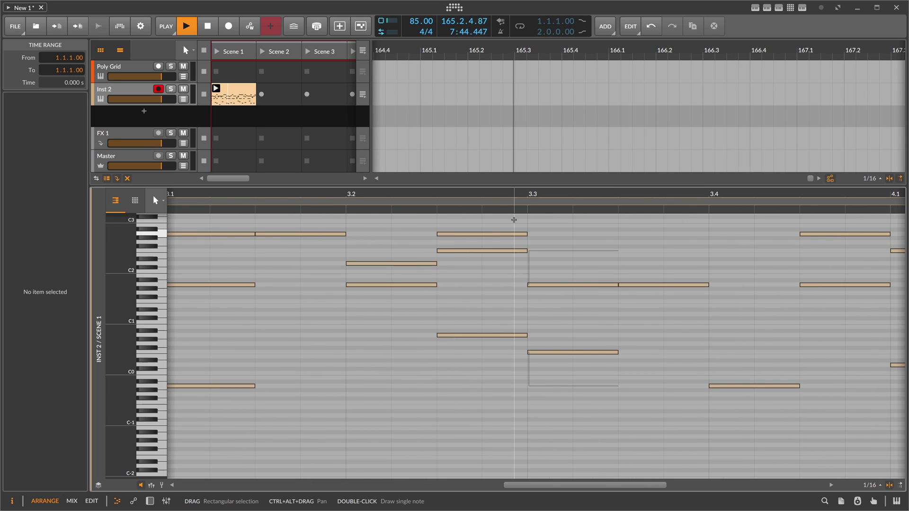
pyautogui.scroll(-4, 531, 253)
# Step: Reopen the Poly Grid's patch and add a Sample / Hold module directly in front of the Note Out module
pyautogui.doubleClick(133, 68)
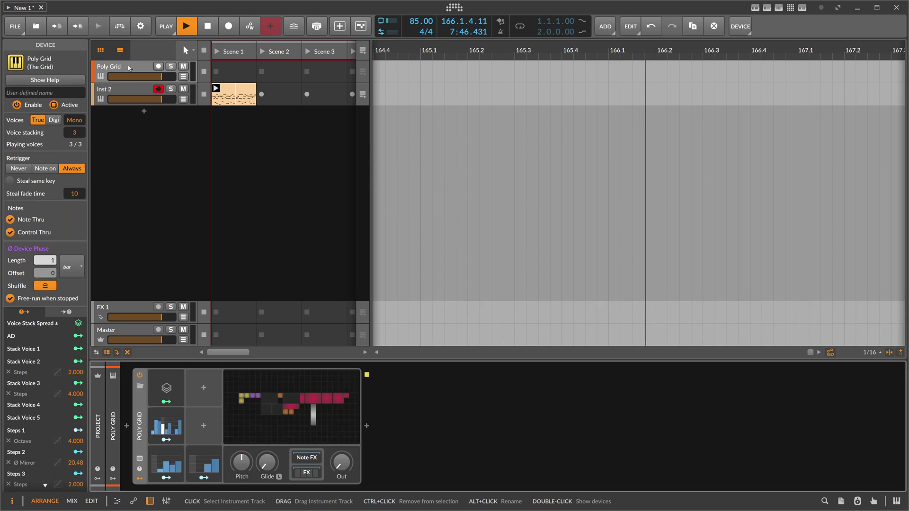
pyautogui.click(301, 408)
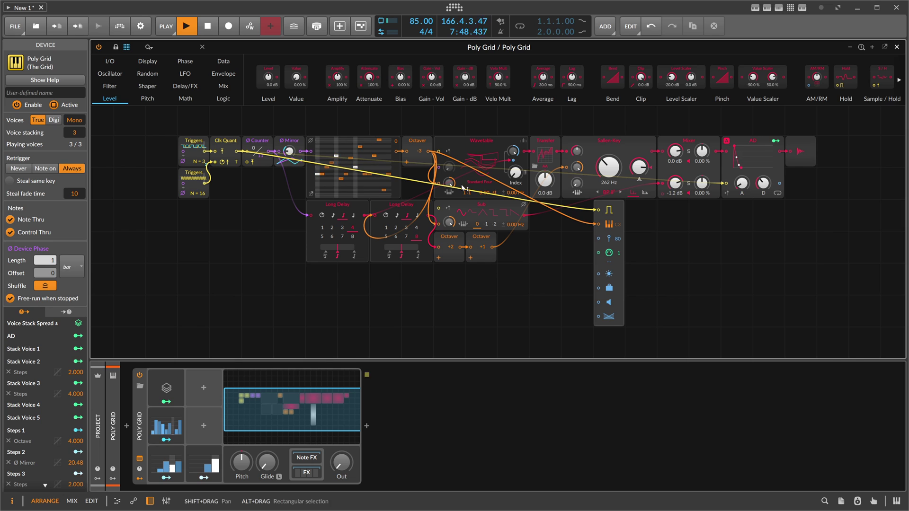
pyautogui.click(163, 48)
pyautogui.write('sa')
pyautogui.moveTo(183, 77); pyautogui.dragTo(577, 216)
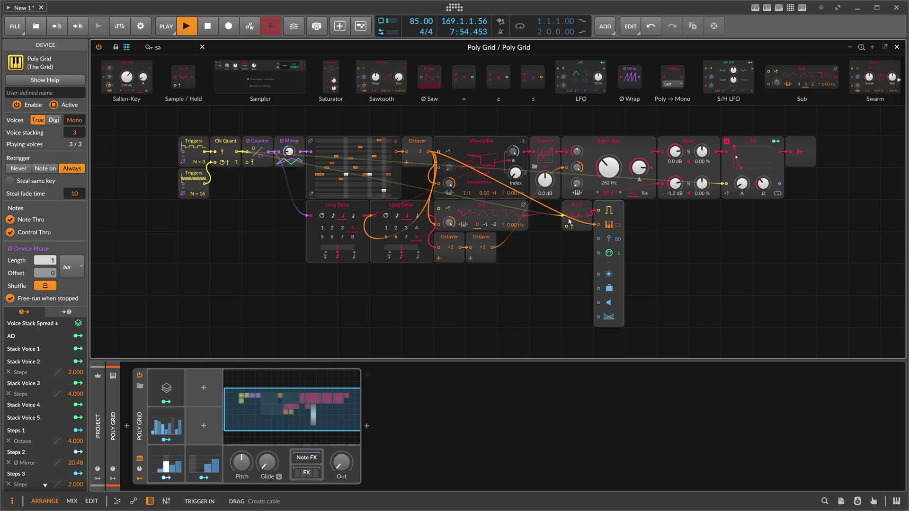
# Step: Route the Octaver's pitch through the Sample / Hold into Note Out's pitch, and connect the Clk Quant to the Sample / Hold trigger and Note Out's gate
pyautogui.moveTo(584, 207); pyautogui.dragTo(598, 227)
pyautogui.doubleClick(567, 248)
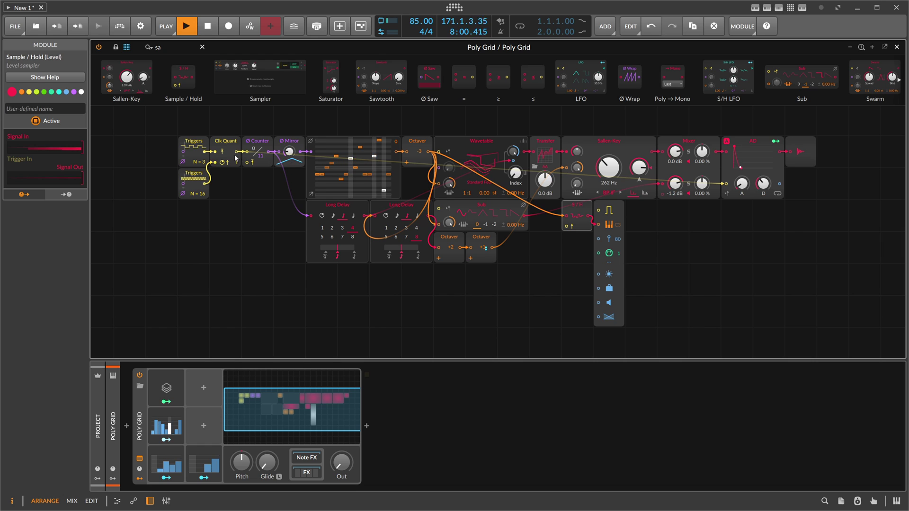
pyautogui.moveTo(239, 152); pyautogui.dragTo(566, 226)
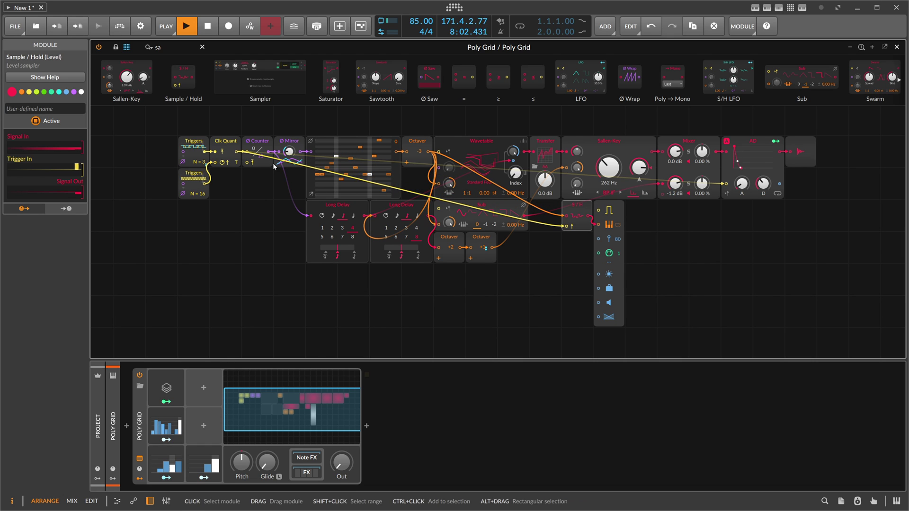
pyautogui.moveTo(239, 151); pyautogui.dragTo(599, 210)
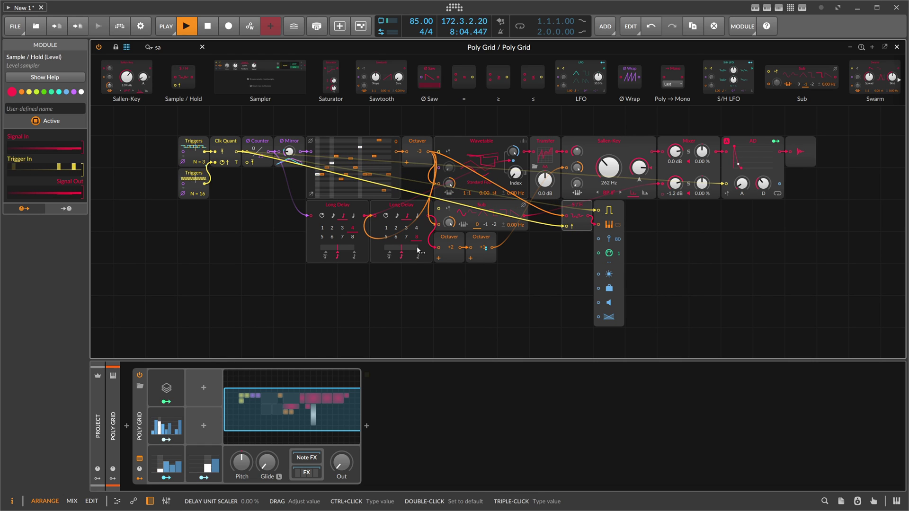
# Step: Delete the Scene 1 clip on the Inst 2 track and record a new note clip in the same slot
pyautogui.click(897, 47)
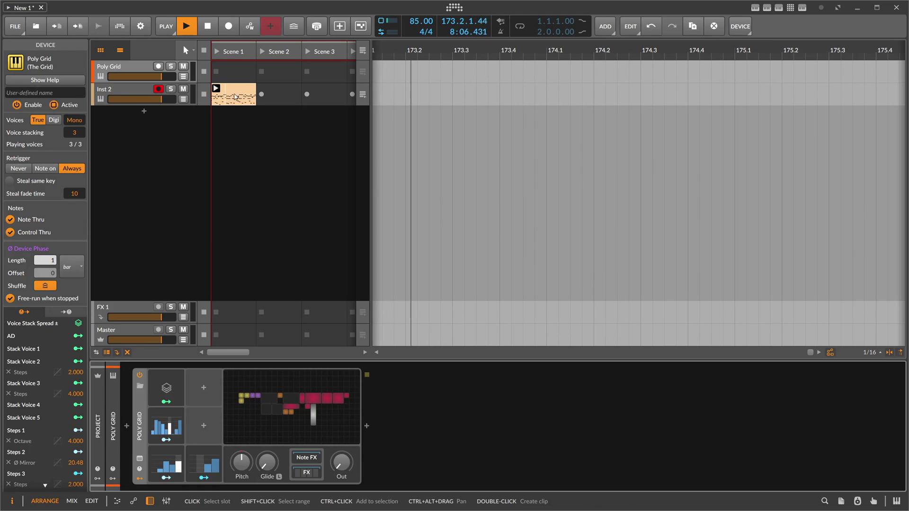
pyautogui.click(226, 98)
pyautogui.press('Delete')
pyautogui.click(216, 93)
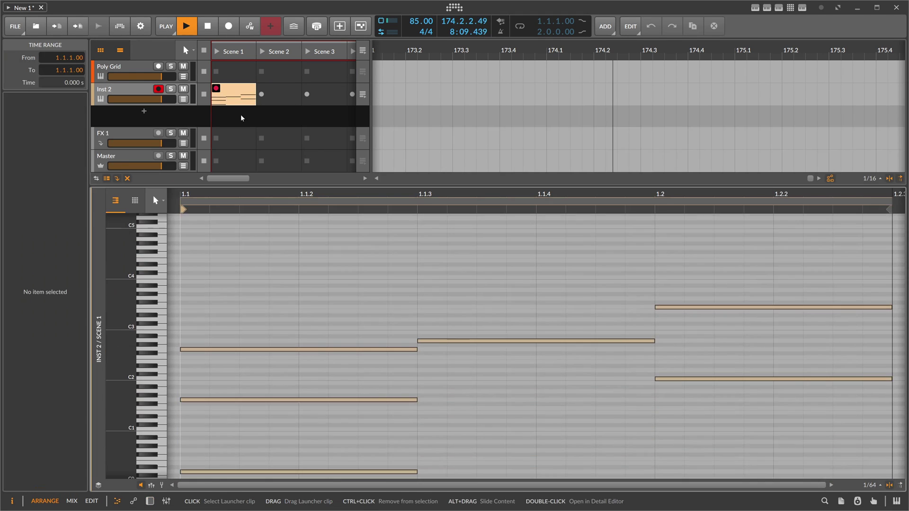
pyautogui.moveTo(287, 195); pyautogui.dragTo(239, 153)
pyautogui.scroll(-3, 306, 278)
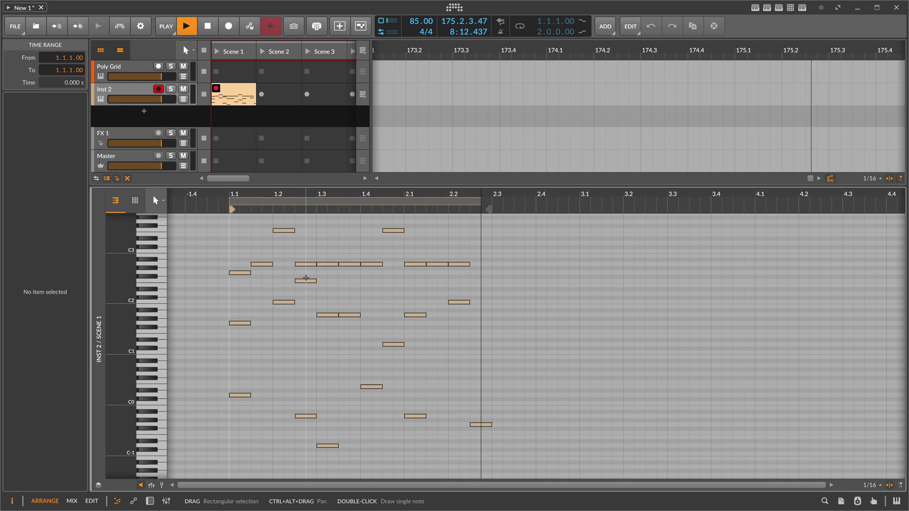